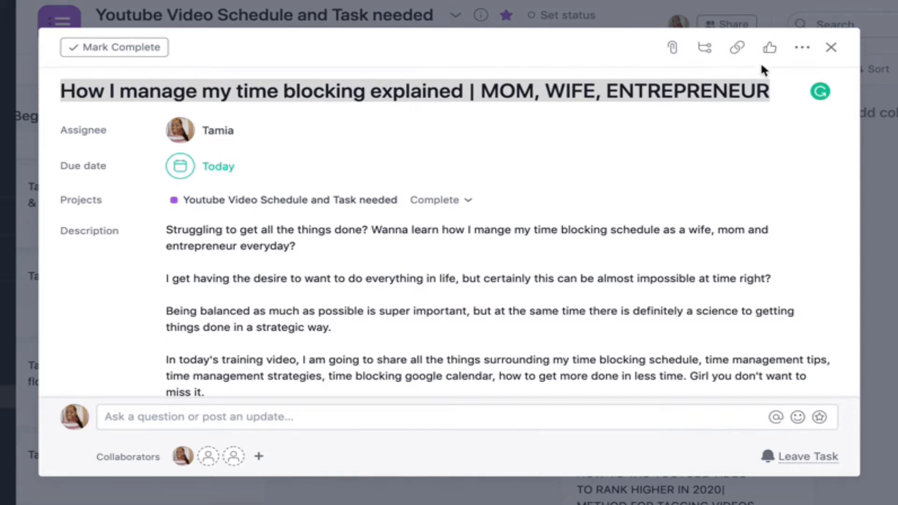
- Read through the time blocking video task's title, due date, project and full description
scroll(501, 239, "down", 2)
scroll(501, 239, "up", 2)
scroll(482, 295, "down", 1)
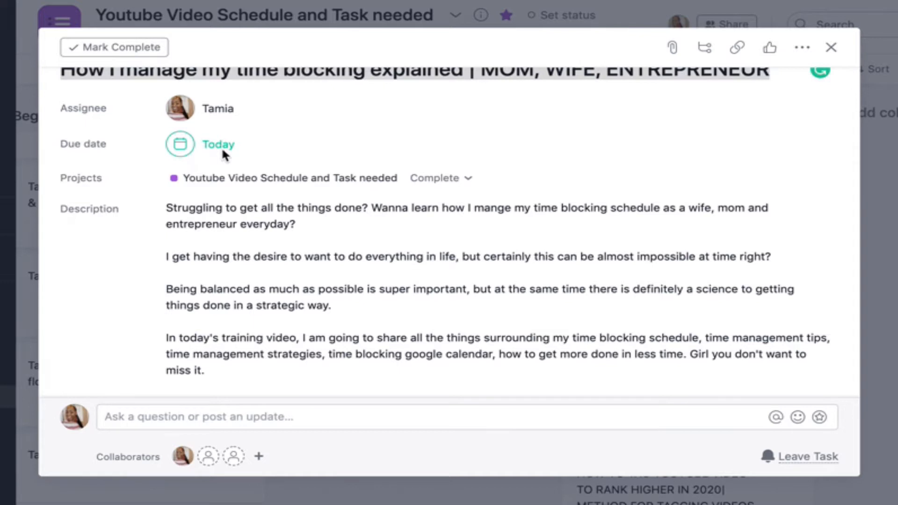
scroll(237, 239, "down", 1)
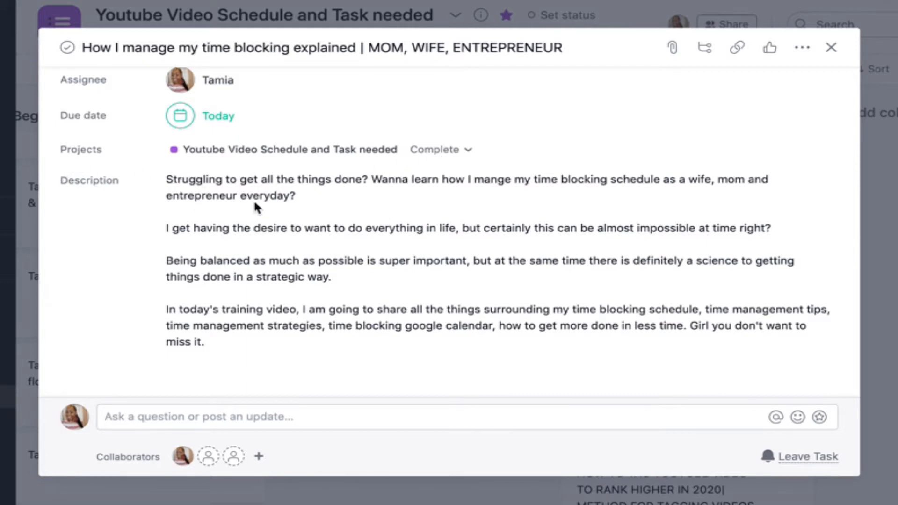
scroll(268, 301, "down", 3)
scroll(269, 301, "up", 2)
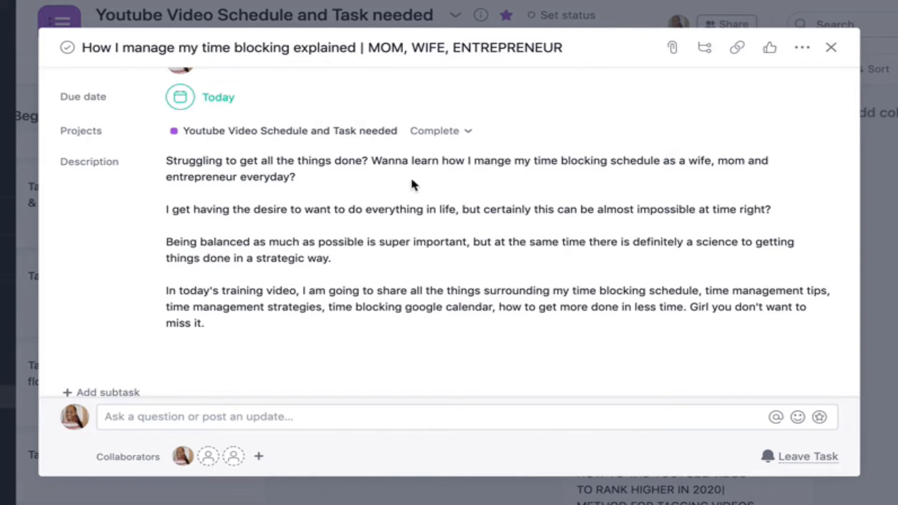
scroll(286, 267, "down", 1)
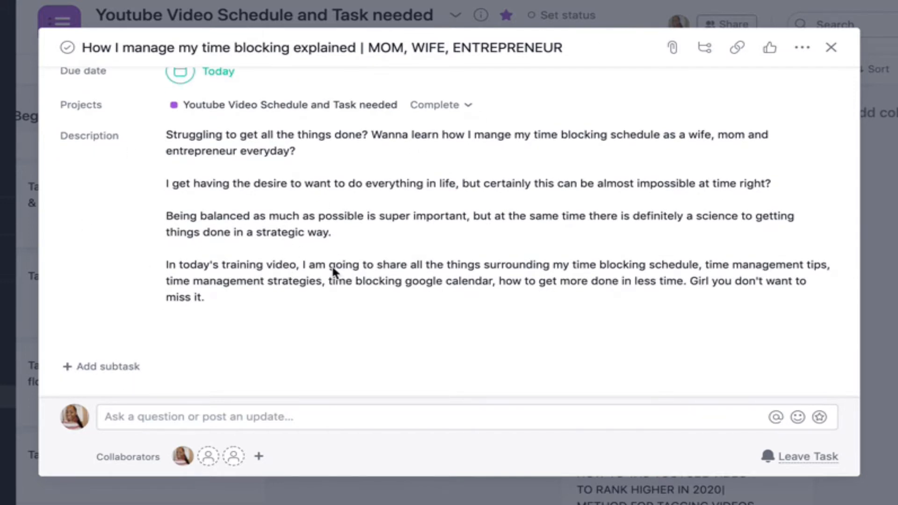
scroll(332, 265, "down", 1)
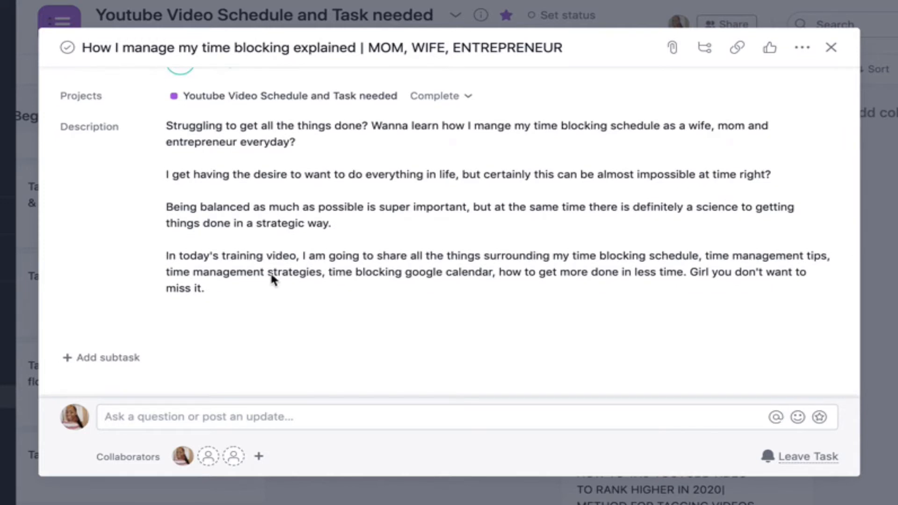
scroll(427, 272, "down", 2)
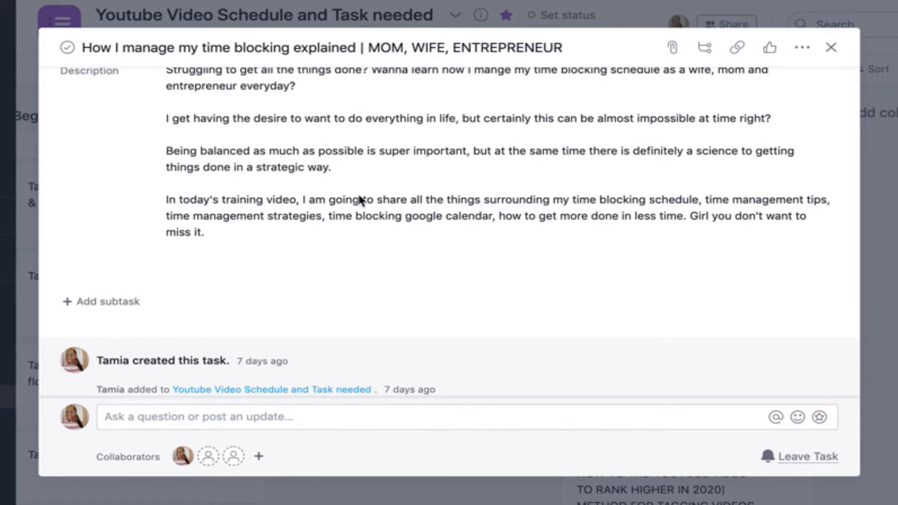
scroll(358, 200, "down", 1)
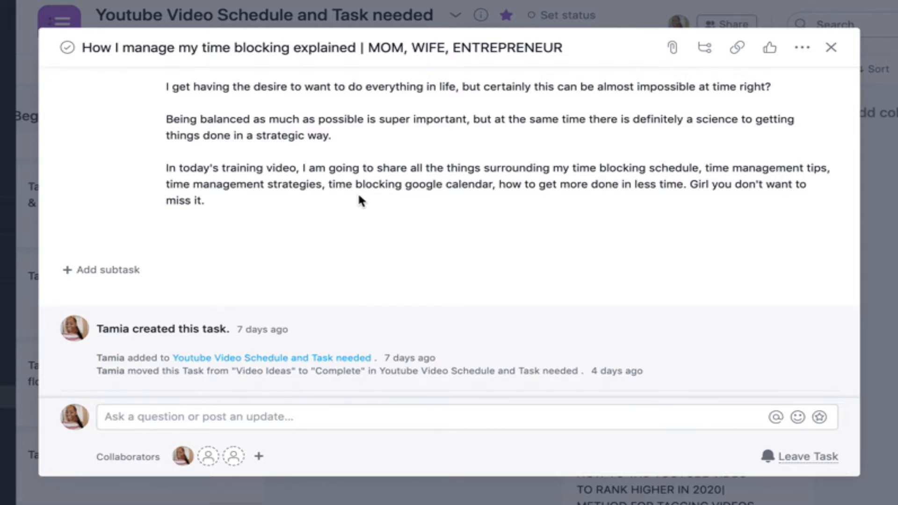
- Review the keyword list in the task's comment and compare it with the wording of the description
scroll(359, 197, "down", 4)
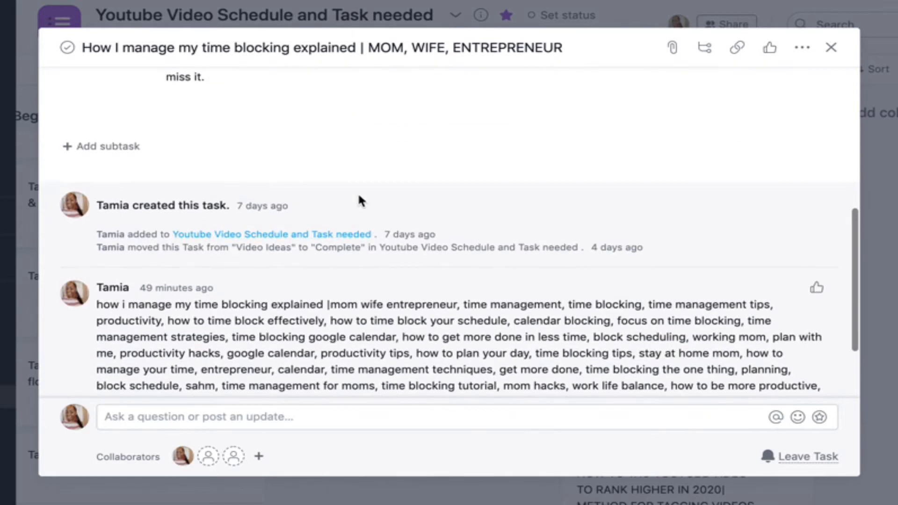
scroll(358, 192, "down", 3)
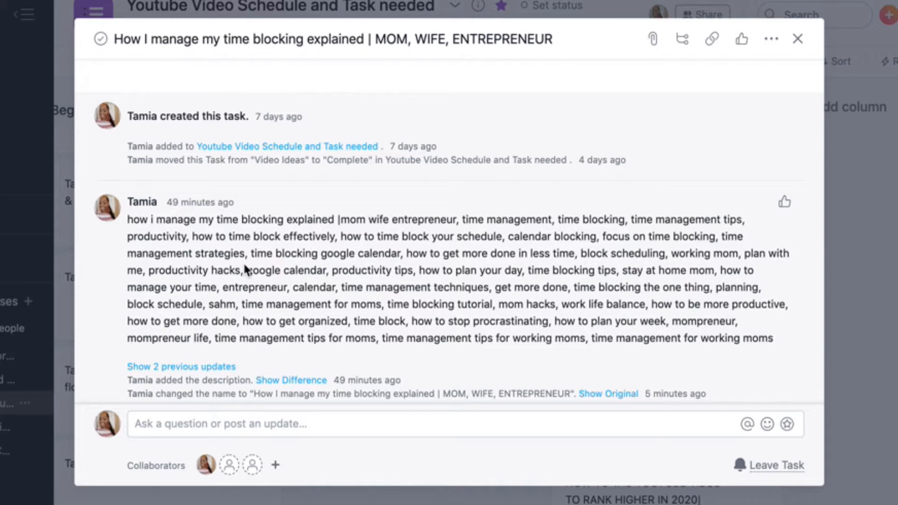
scroll(513, 241, "up", 1)
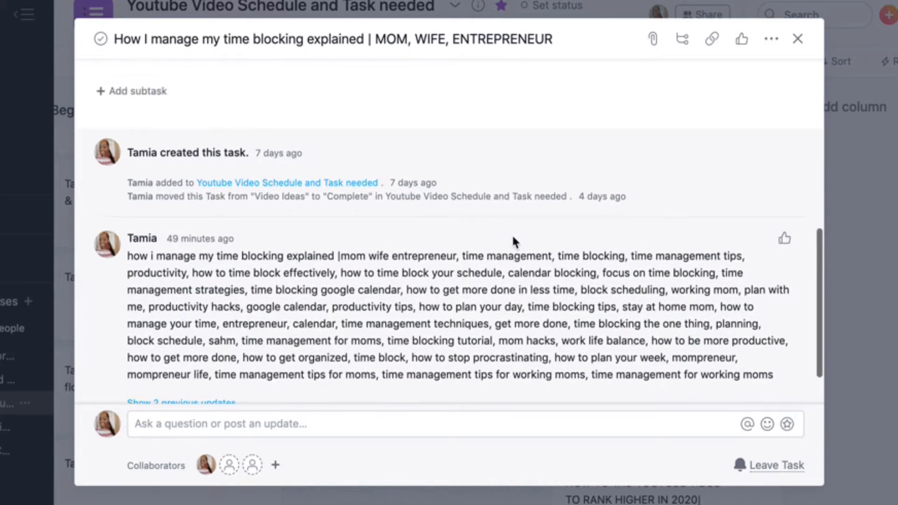
scroll(514, 243, "up", 10)
scroll(513, 250, "down", 3)
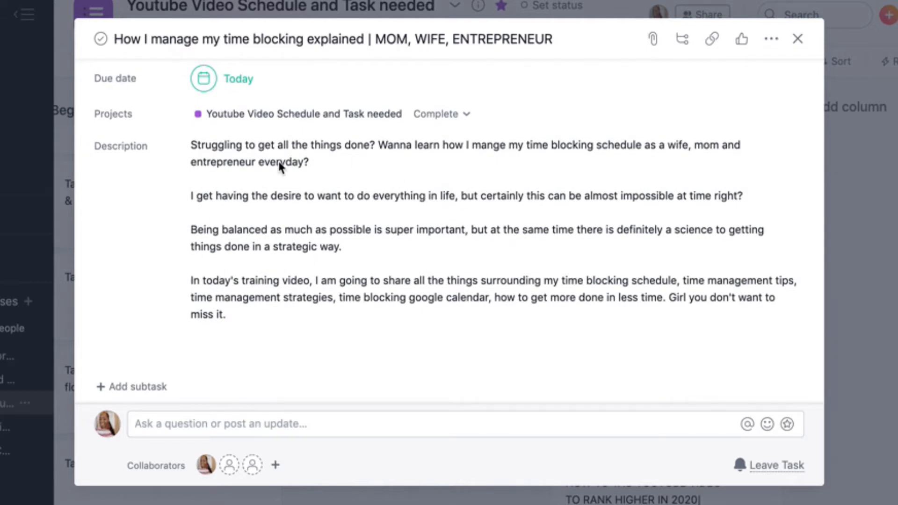
scroll(280, 164, "down", 5)
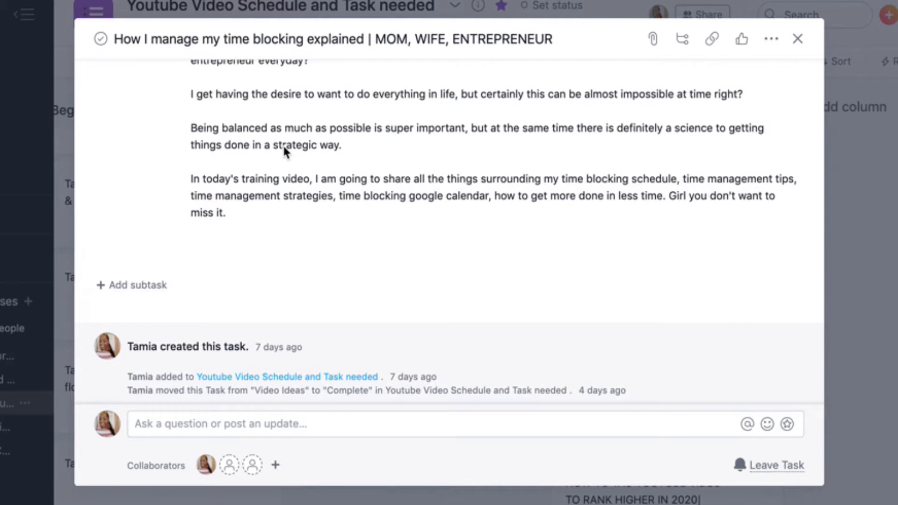
scroll(283, 145, "down", 10)
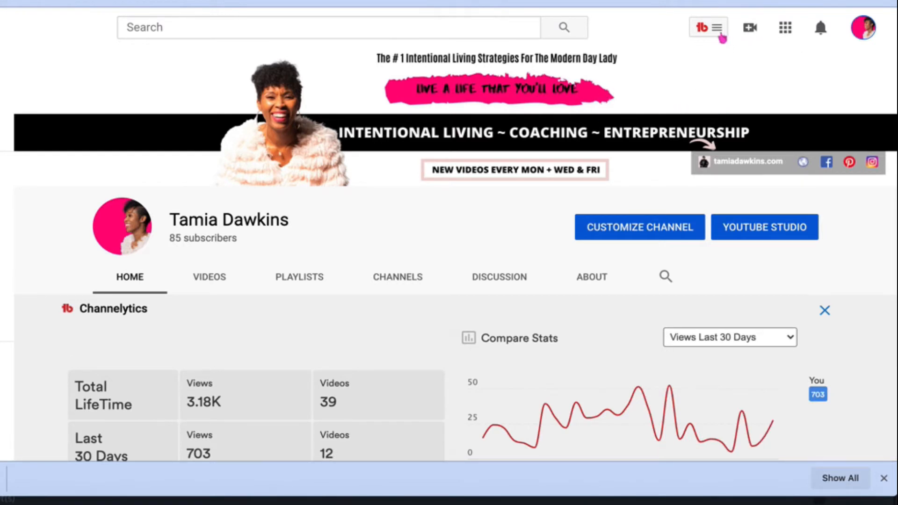
- Switch to the YouTube channel and upload the Desktop video file "how i manage my time blocking explained mom wife entrepreneur.mp4"
left_click(752, 29)
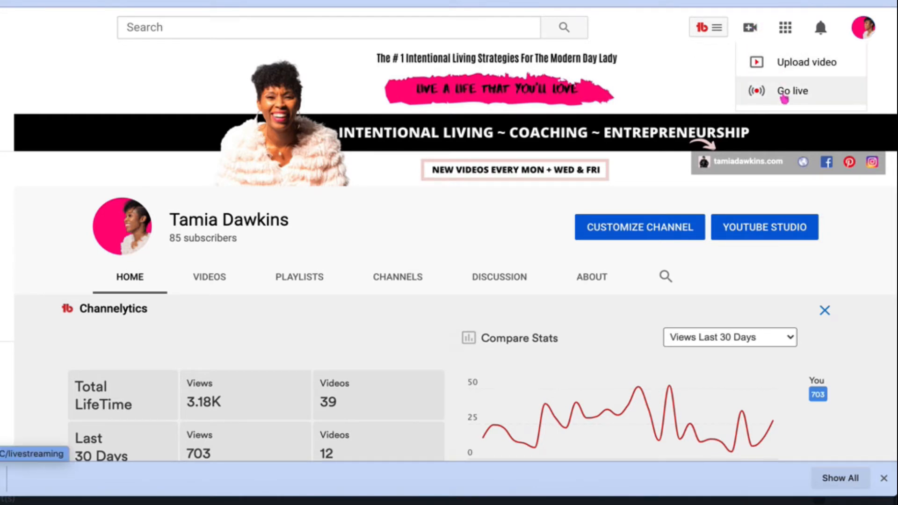
left_click(779, 65)
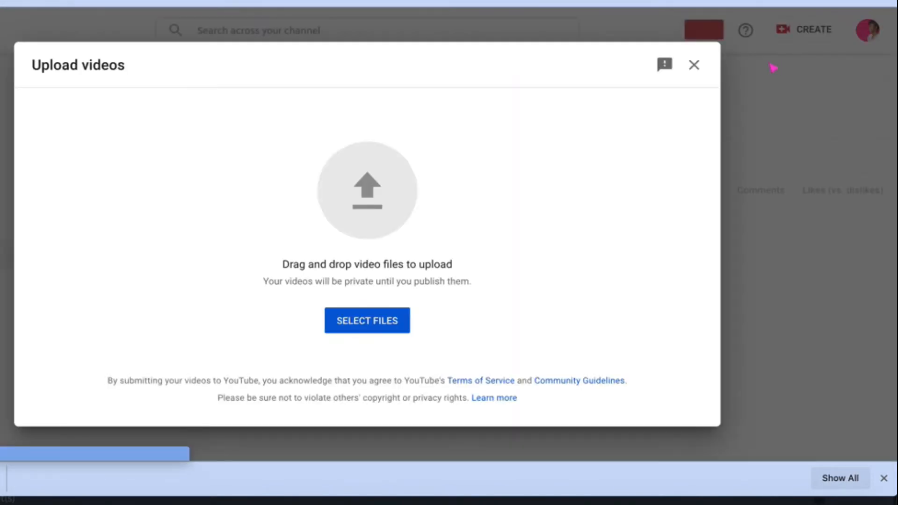
left_click(391, 200)
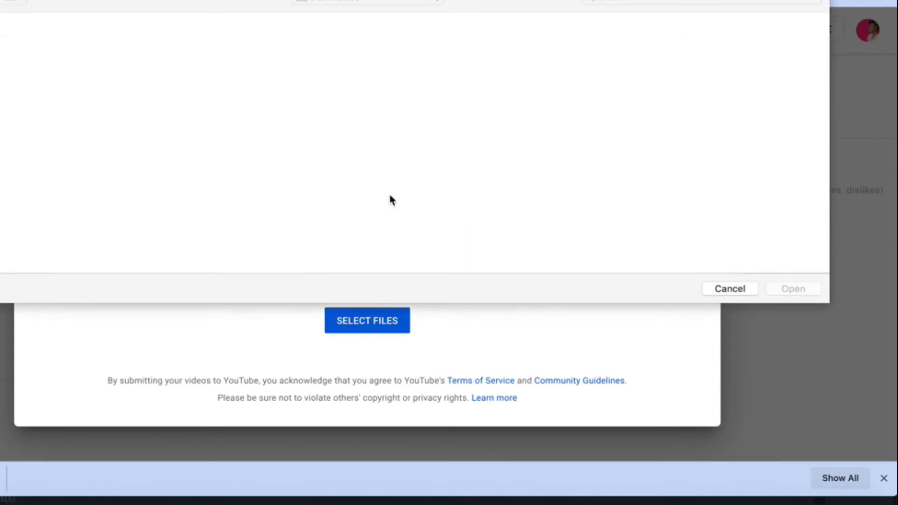
left_click(7, 1)
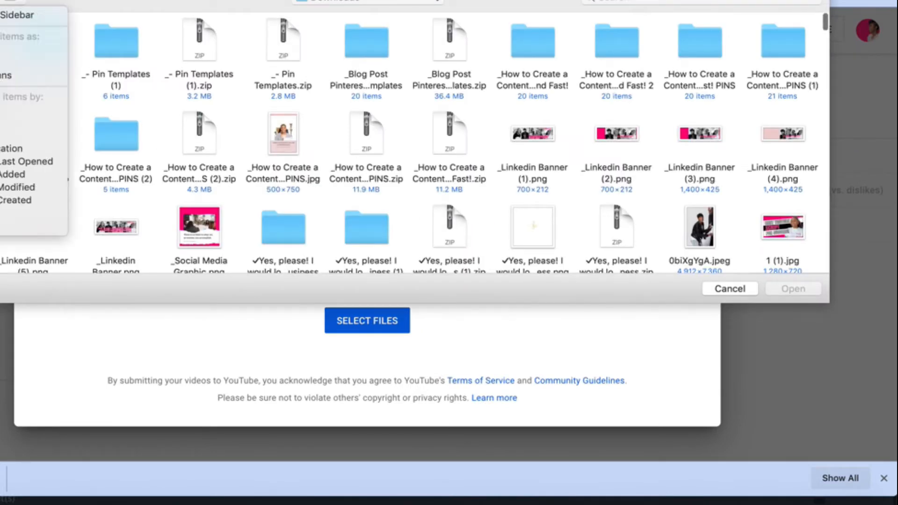
left_click(1, 66)
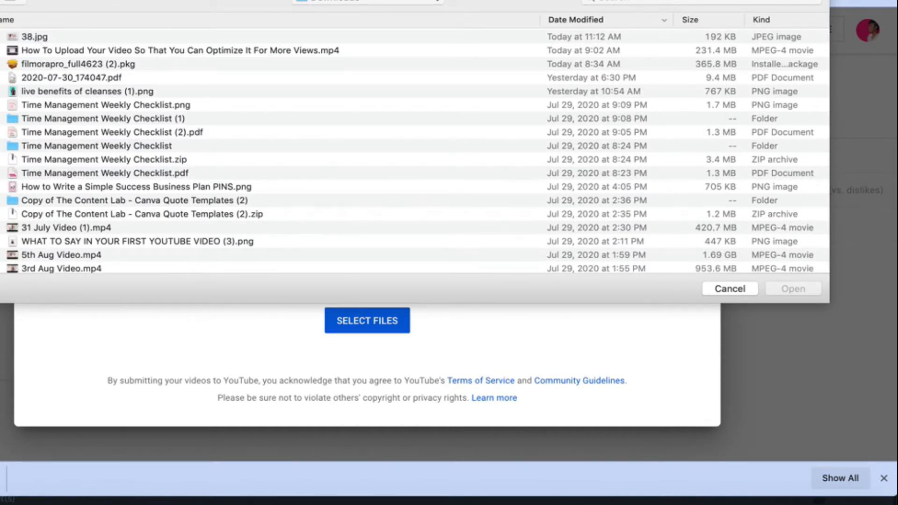
left_click(1, 63)
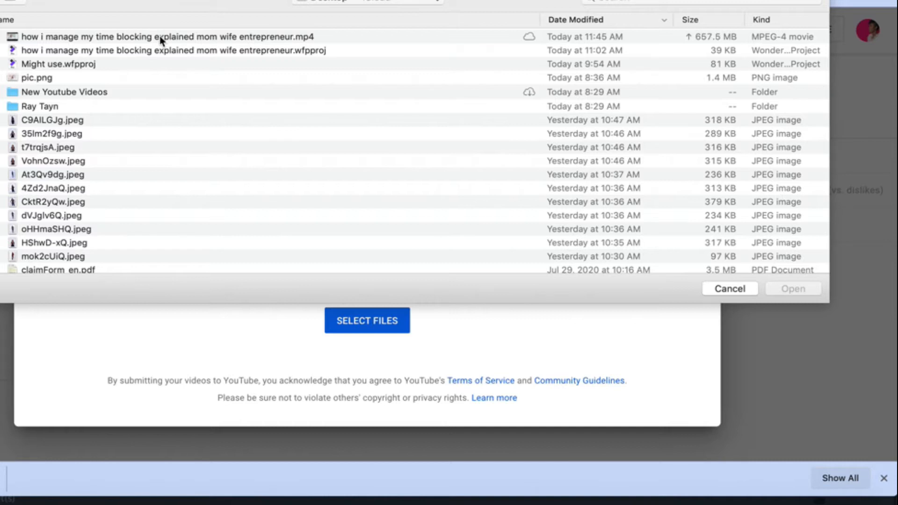
double_click(159, 35)
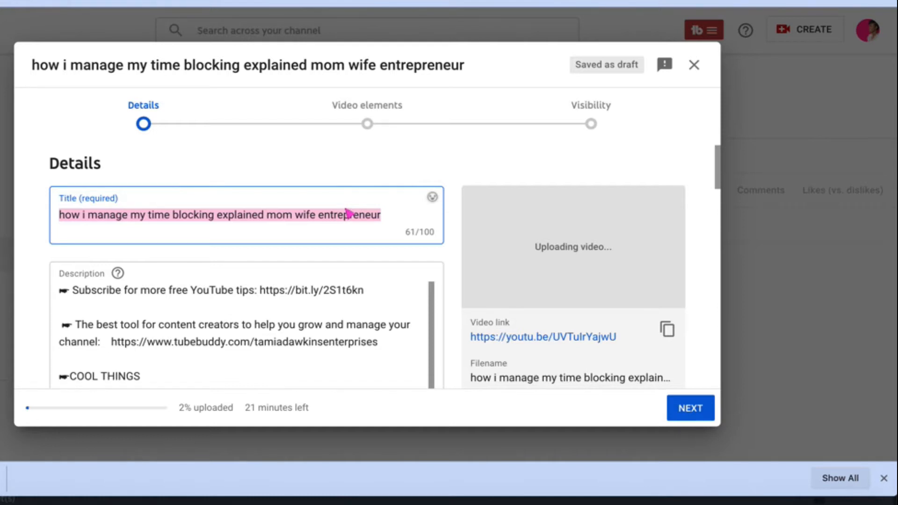
- Capitalize the first and third words of the video title so that it begins with "How I"
scroll(233, 315, "down", 2)
scroll(233, 315, "up", 2)
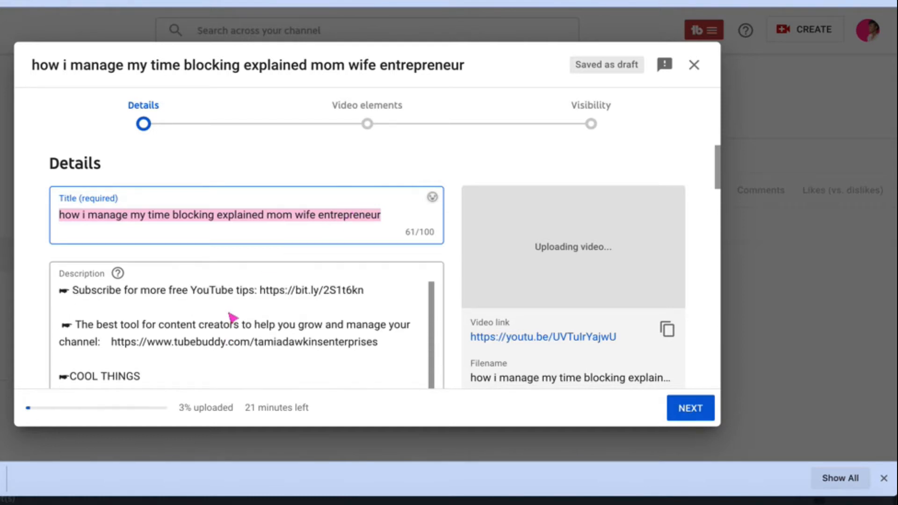
left_click(147, 231)
left_click(65, 217)
key("BackSpace")
type("H")
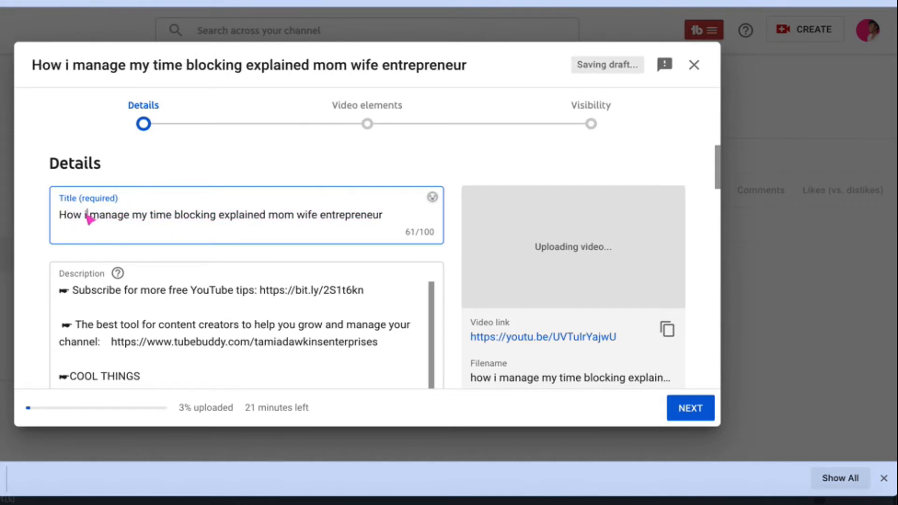
left_click(88, 216)
key("BackSpace")
type("I")
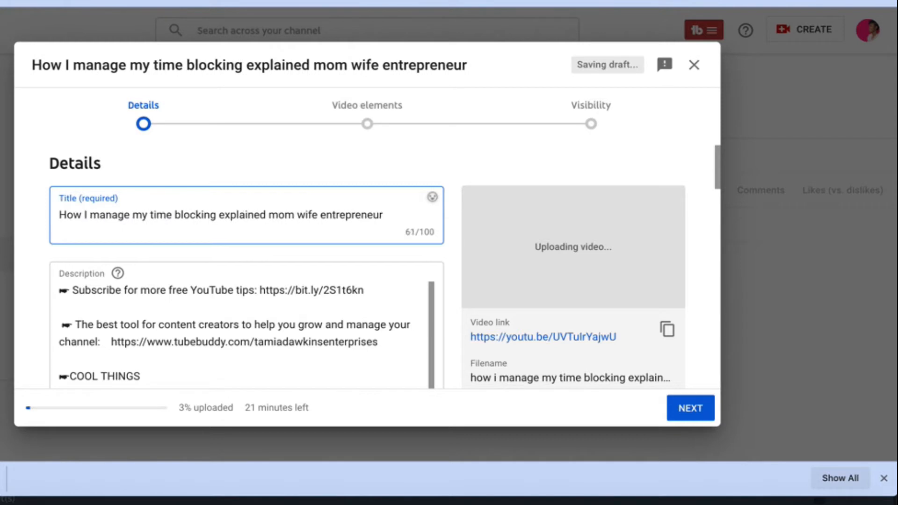
- Capitalize the words "Manage My" in the video title
left_click(100, 216)
key("BackSpace")
left_click(139, 216)
key("BackSpace")
type("M")
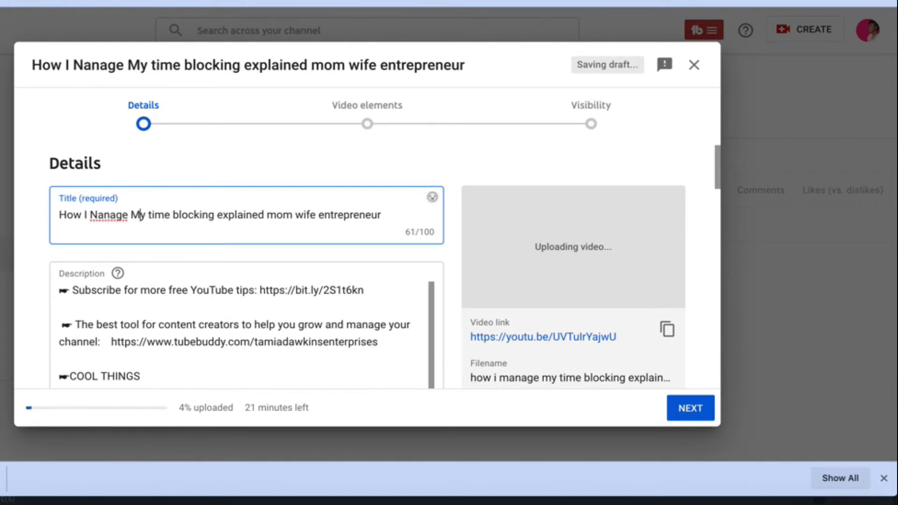
left_click(99, 216)
key("BackSpace")
type("M")
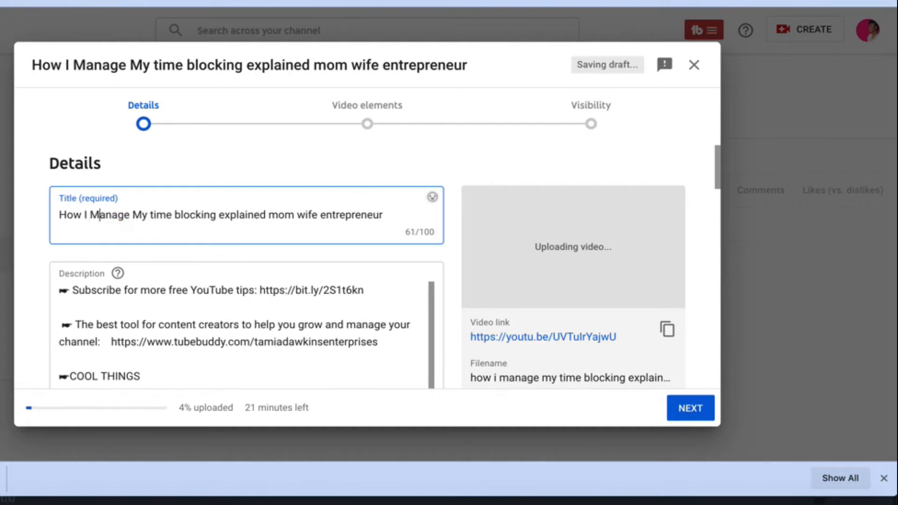
- Capitalize the word "Time" in the video title
left_click(157, 215)
key("BackSpace")
key("BackSpace")
type("T")
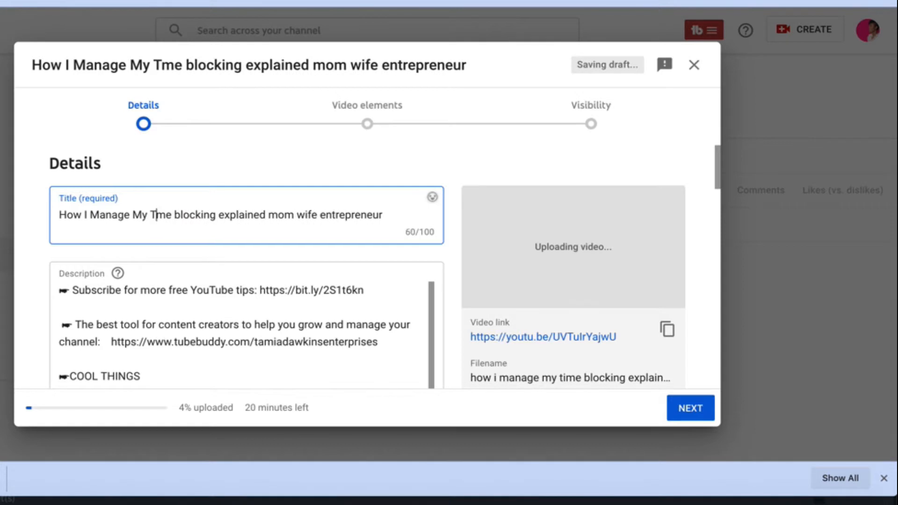
type("i")
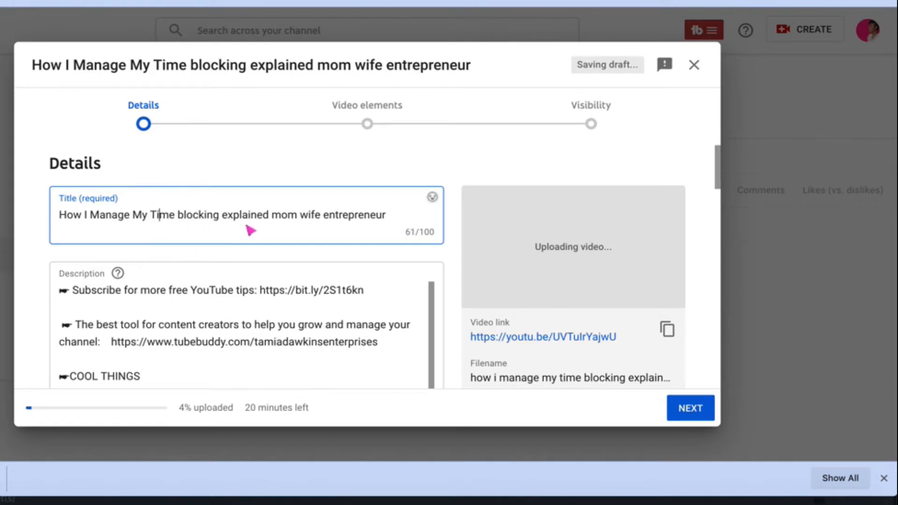
- Insert "|" directly after "blocking" in the title and change the remaining words to "Explained Mom, Wife, Entrepreneur"
left_click(219, 221)
type("|")
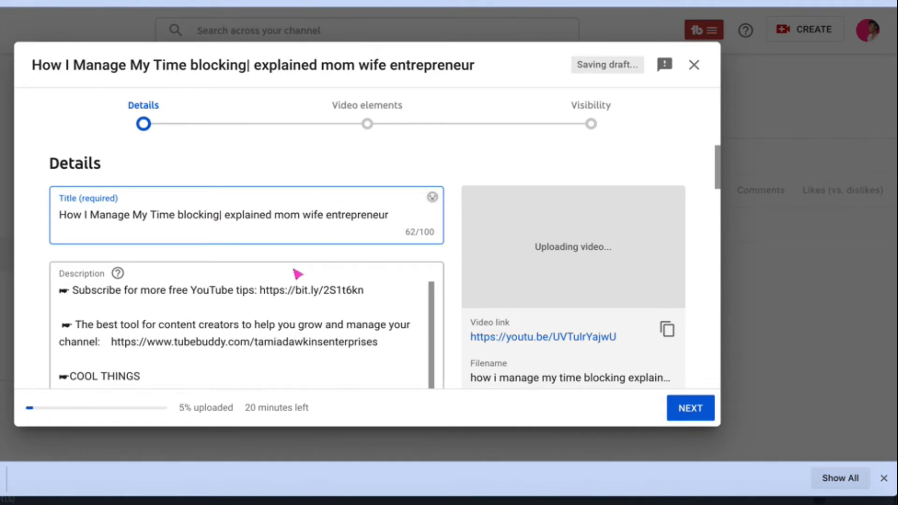
key("BackSpace")
type("E")
left_click(284, 222)
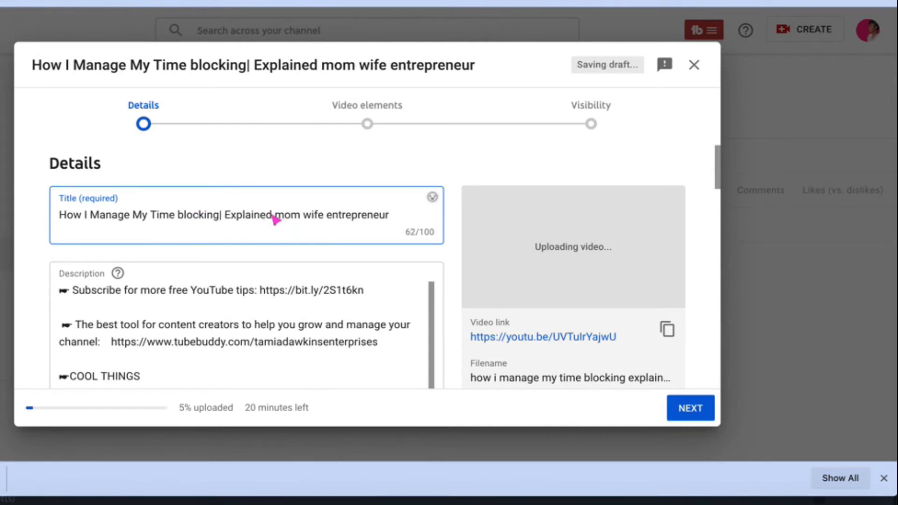
left_click(301, 220)
type(",")
left_click(328, 216)
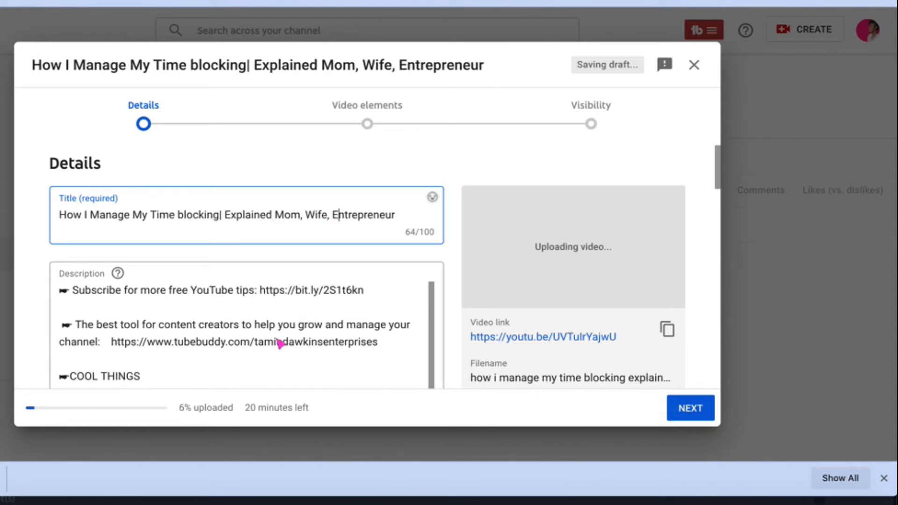
- Insert four blank lines at the very start of the video description, above the "Subscribe for more free YouTube tips" line
scroll(277, 340, "down", 1)
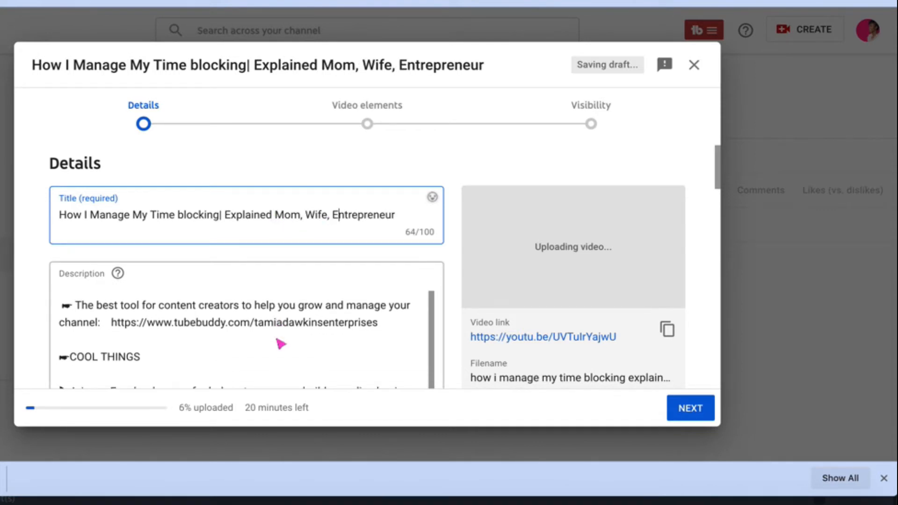
scroll(280, 344, "up", 1)
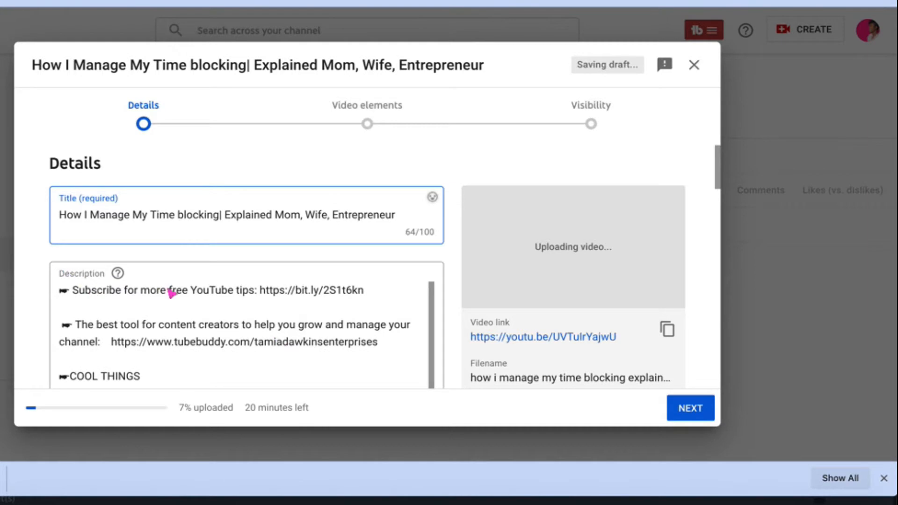
scroll(171, 293, "down", 3)
scroll(200, 233, "down", 4)
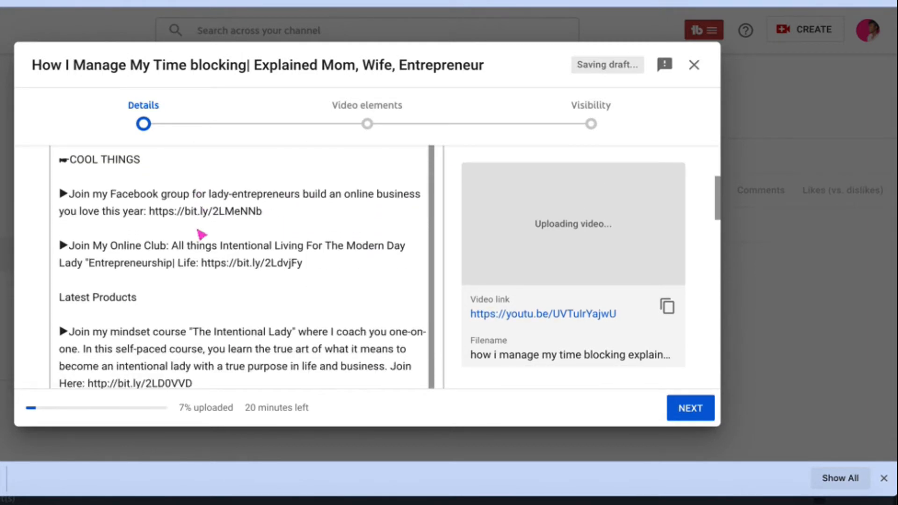
scroll(201, 234, "up", 5)
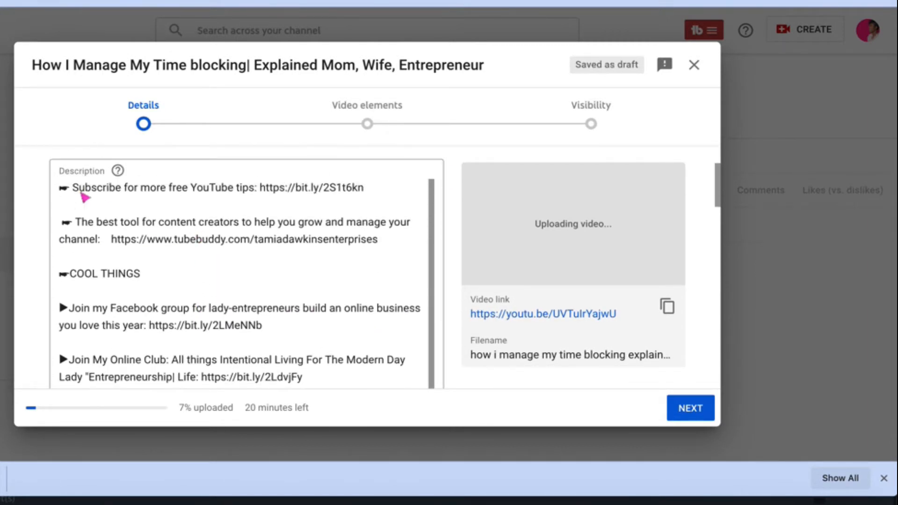
left_click(61, 193)
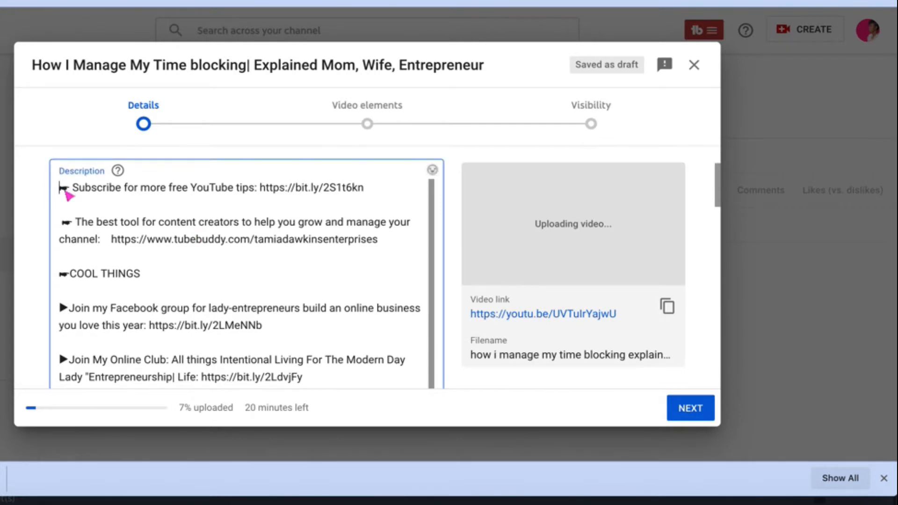
key("Return")
key("Return")
key("Return")
key("Return")
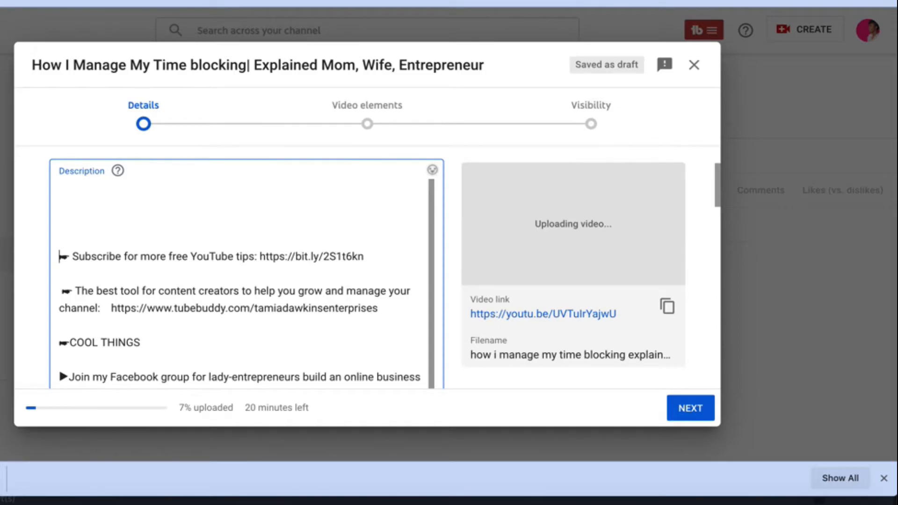
- Switch to the Asana task and copy its full description, from "Struggling to get all the things done?" through "miss it."
key("ctrl+Tab")
scroll(163, 271, "up", 1)
scroll(166, 274, "up", 10)
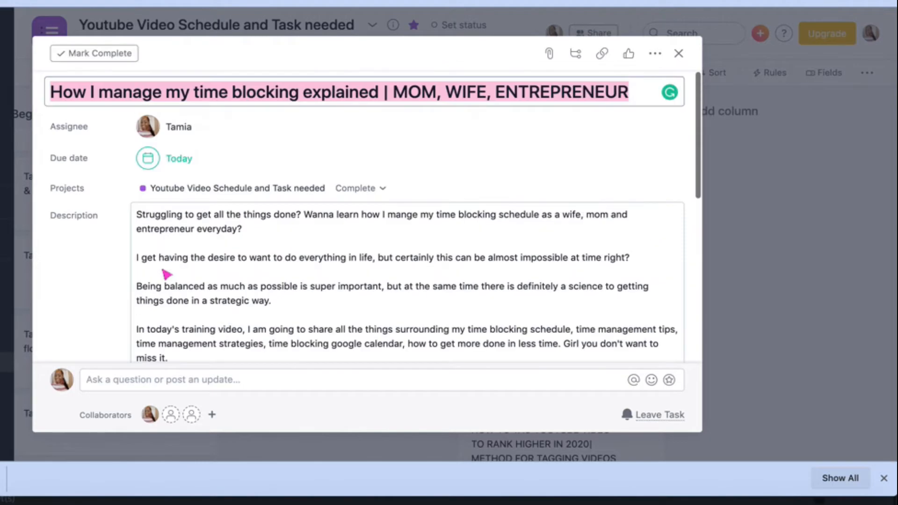
scroll(166, 327, "down", 2)
left_click_drag(180, 291, 136, 140)
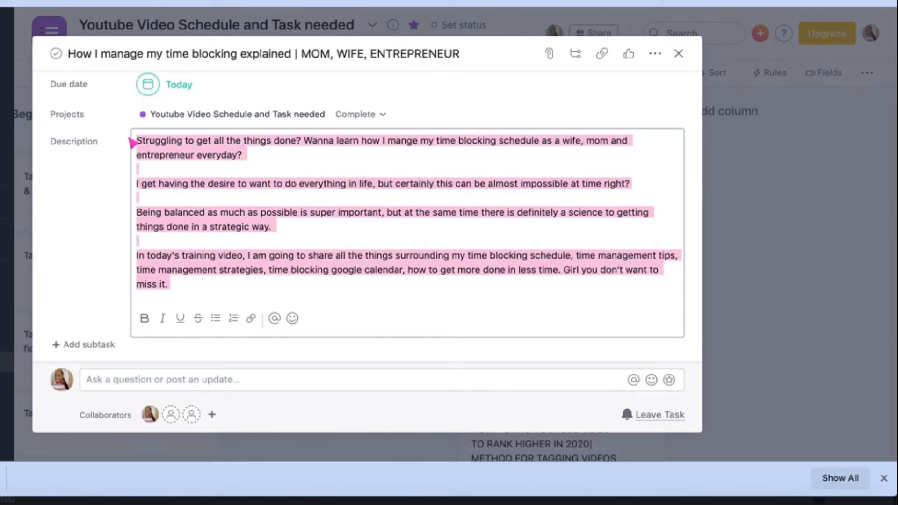
right_click(170, 145)
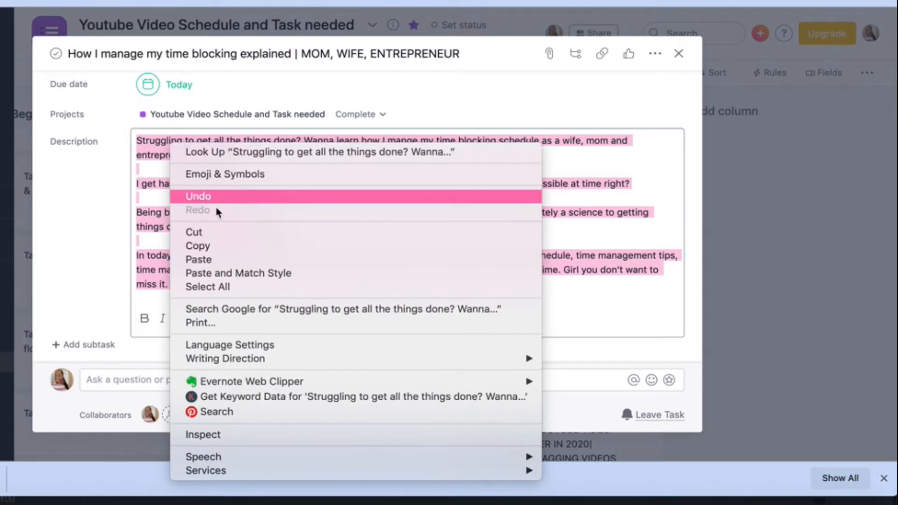
left_click(220, 245)
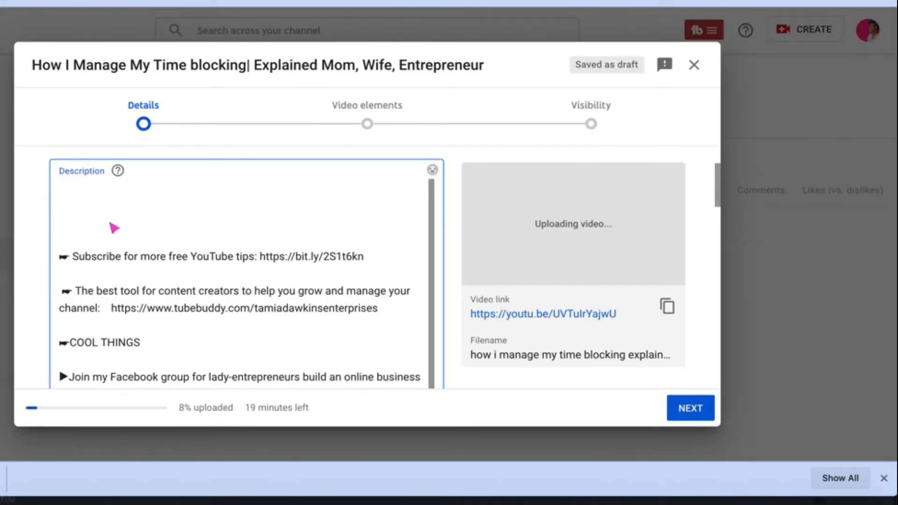
- Paste the copied Asana text into the blank space at the start of the YouTube video description
left_click(94, 204)
key("ctrl+v")
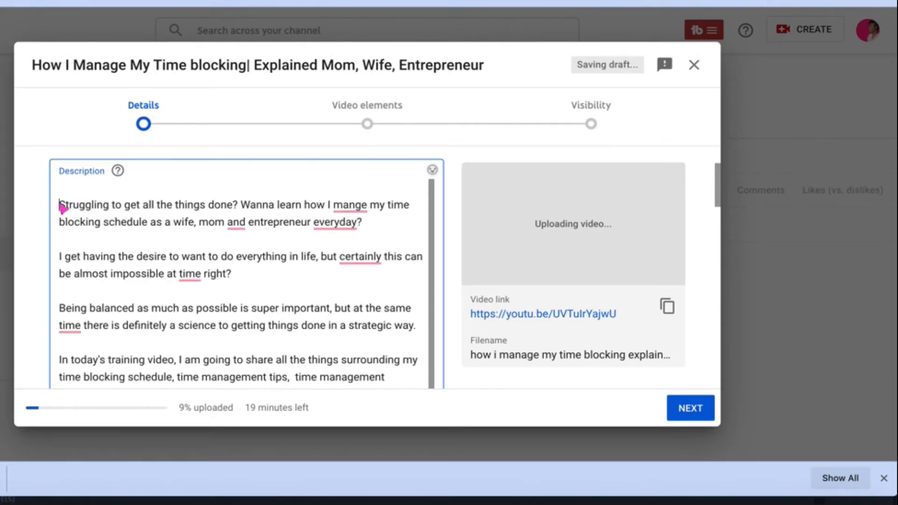
scroll(64, 209, "down", 1)
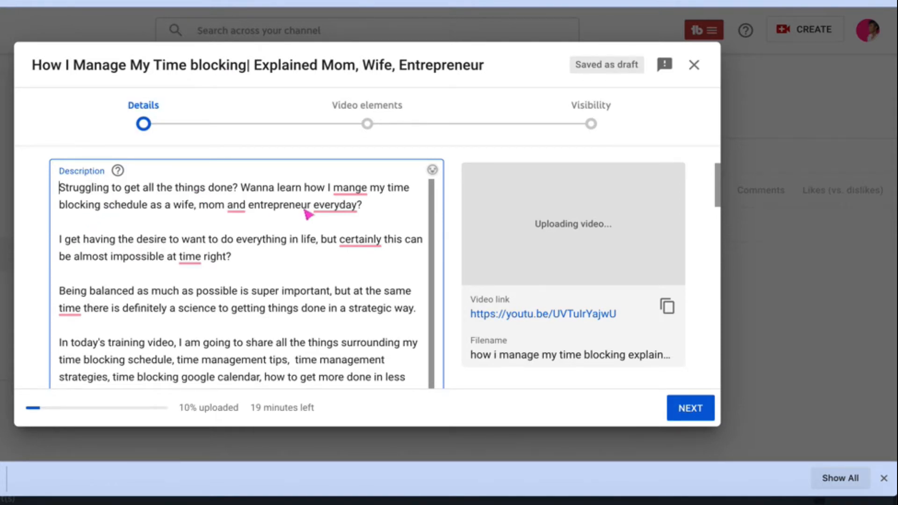
- Copy the video title and paste it as the first line of the description, followed by a blank line
left_click(37, 67)
left_click_drag(37, 67, 497, 64)
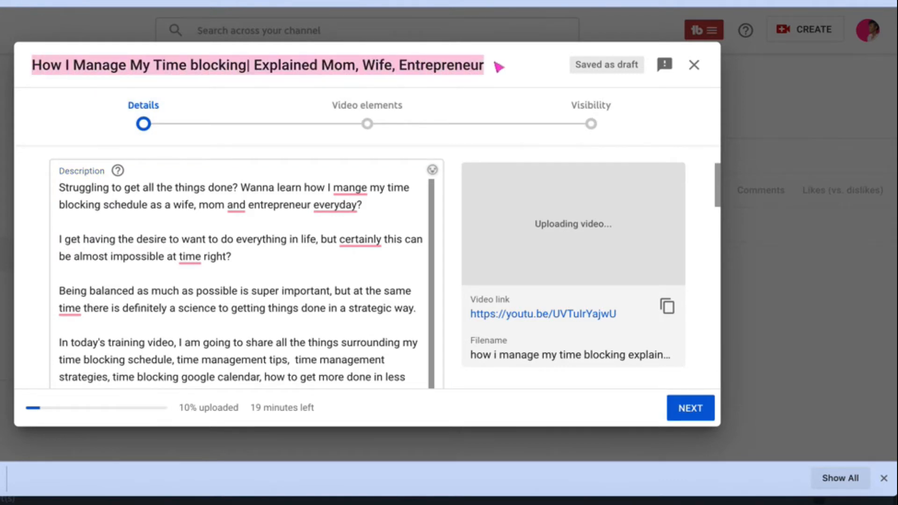
key("ctrl+c")
left_click(345, 74)
left_click(60, 190)
key("ctrl+v")
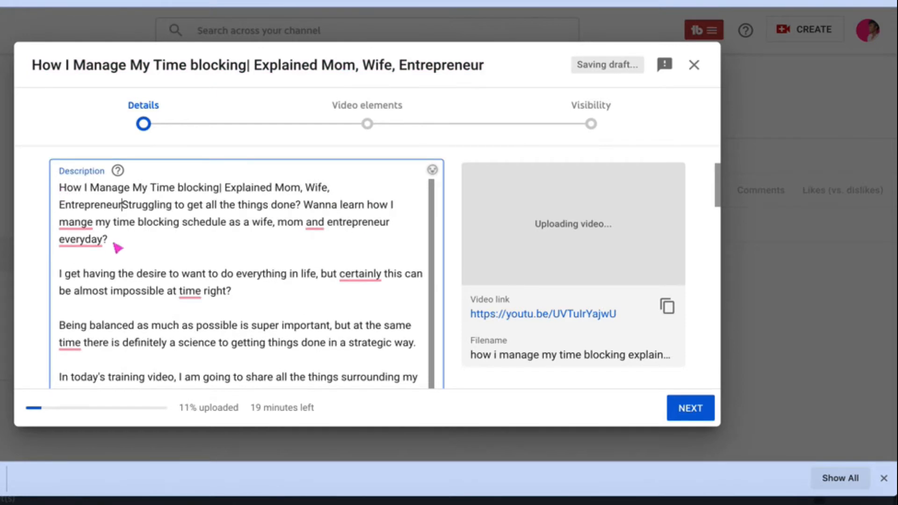
key("Return")
key("Return")
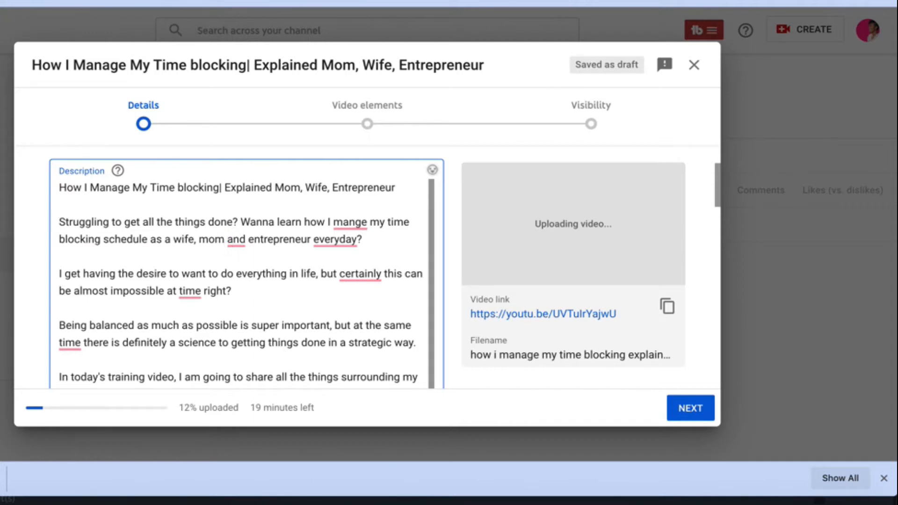
- Accept the Grammarly corrections in the "Struggling" paragraph: "manage", a comma after "mom", and "every day"
mouse_move(359, 232)
left_click(367, 257)
mouse_move(241, 246)
left_click(248, 279)
mouse_move(353, 245)
left_click(355, 270)
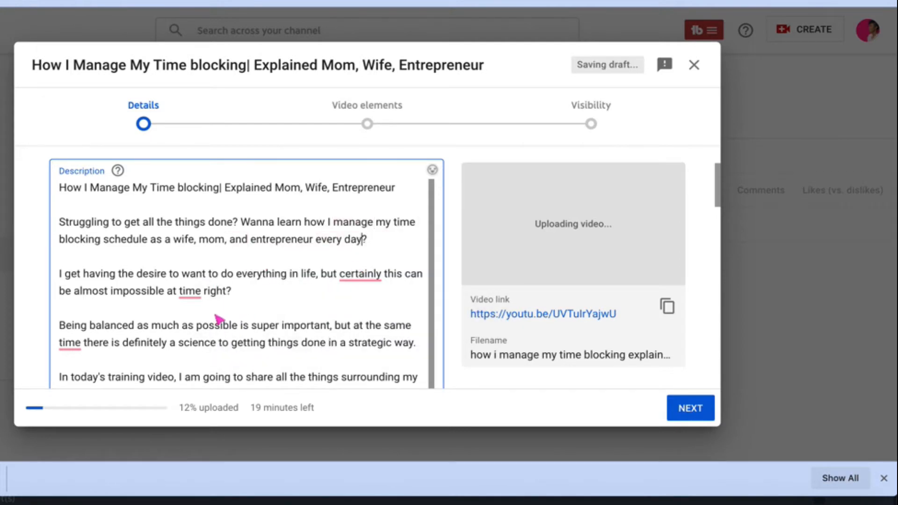
- Accept the Grammarly corrections in the next two paragraphs: "times", a comma after "certainly", and a comma after "time"
mouse_move(190, 297)
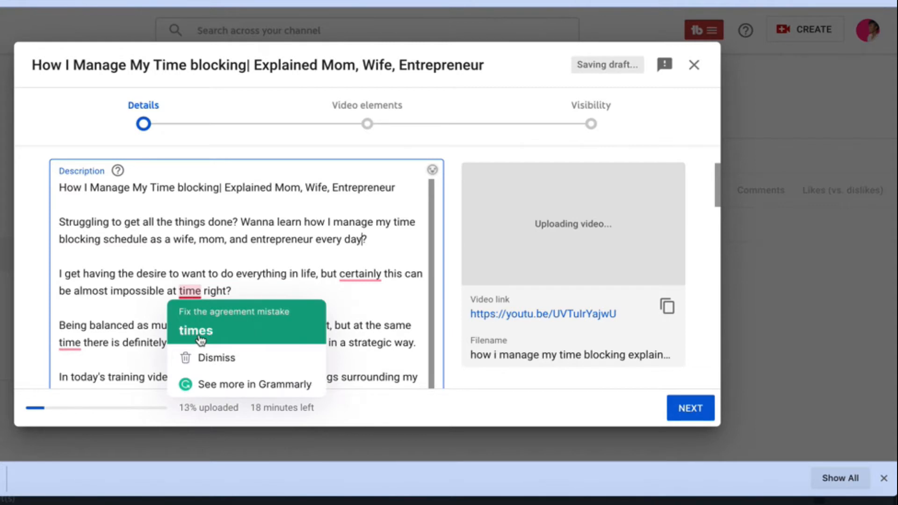
left_click(201, 340)
mouse_move(374, 281)
left_click(372, 309)
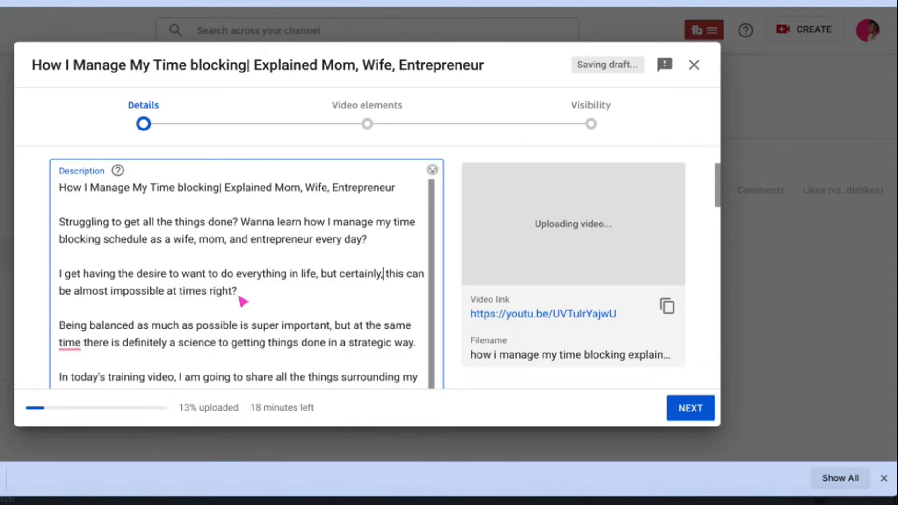
scroll(242, 302, "down", 3)
mouse_move(74, 268)
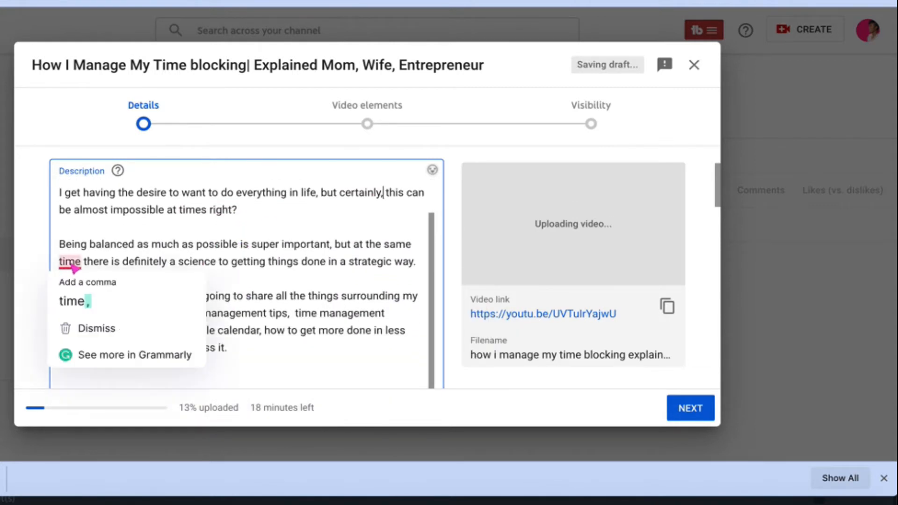
left_click(85, 301)
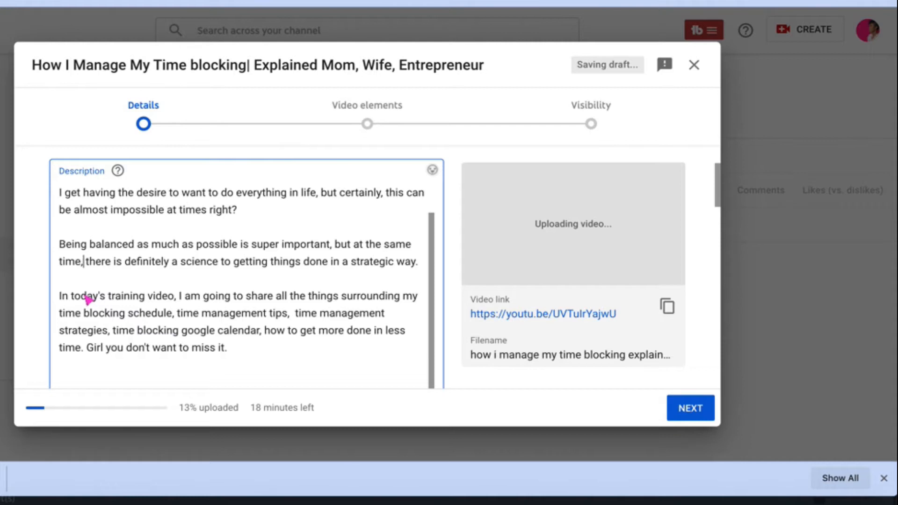
- End "Girl you don't want to miss it" with an exclamation mark and remove the extra blank line above the subscribe line
scroll(116, 271, "down", 2)
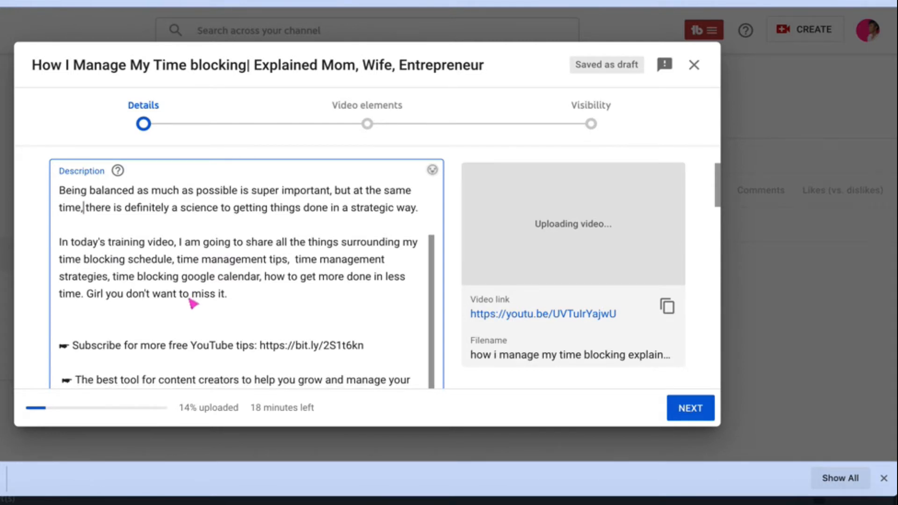
left_click(231, 296)
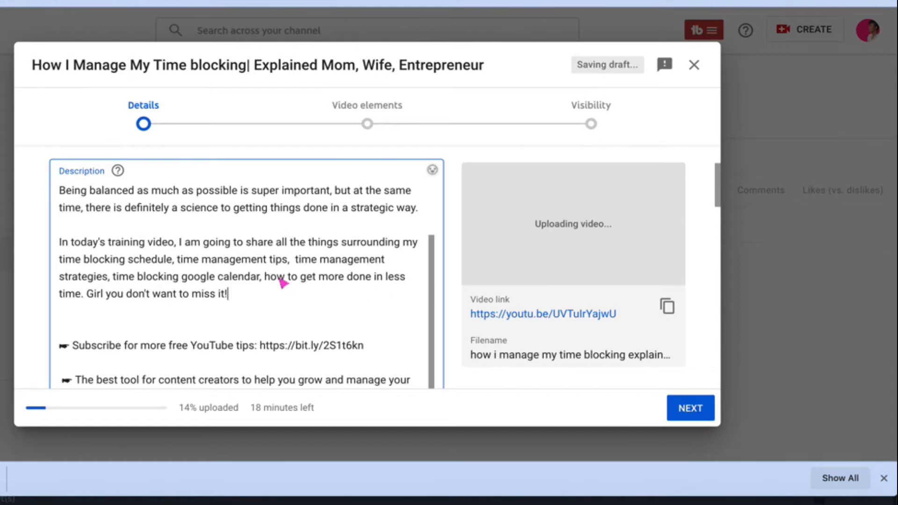
scroll(282, 283, "up", 3)
scroll(283, 283, "down", 2)
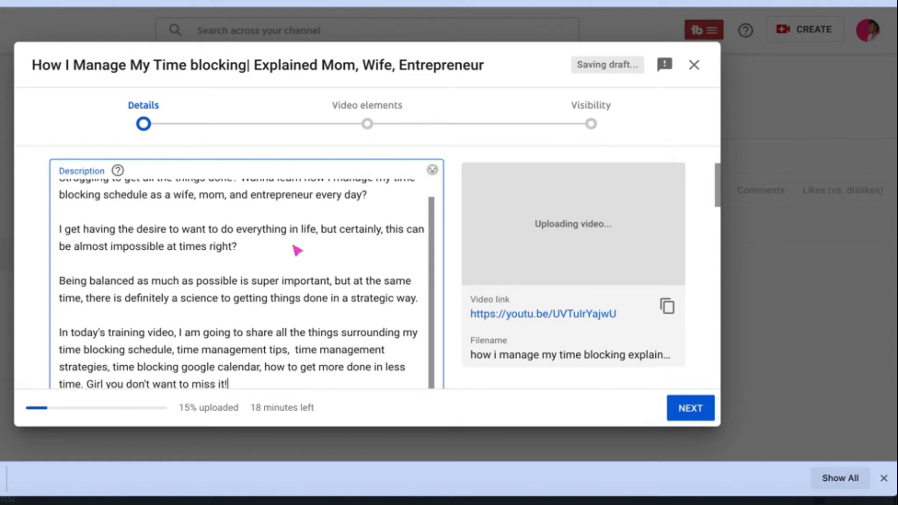
scroll(258, 258, "down", 1)
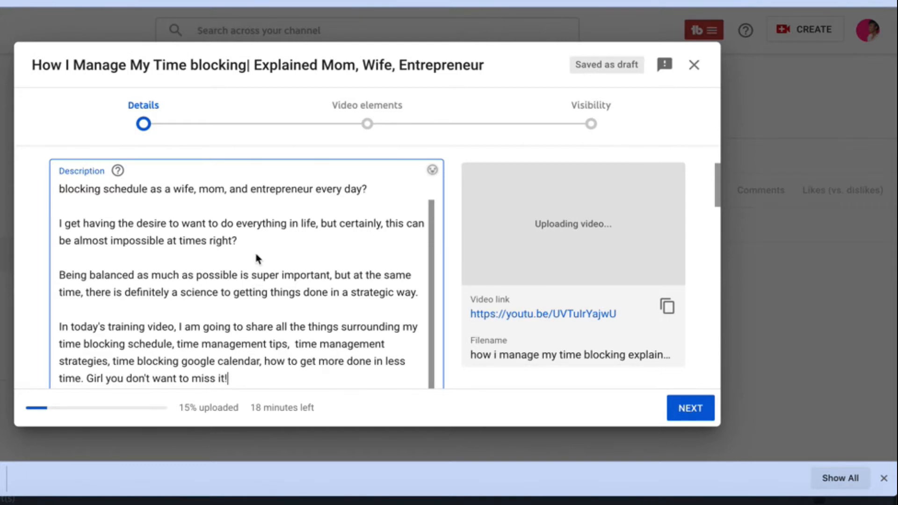
scroll(260, 259, "down", 2)
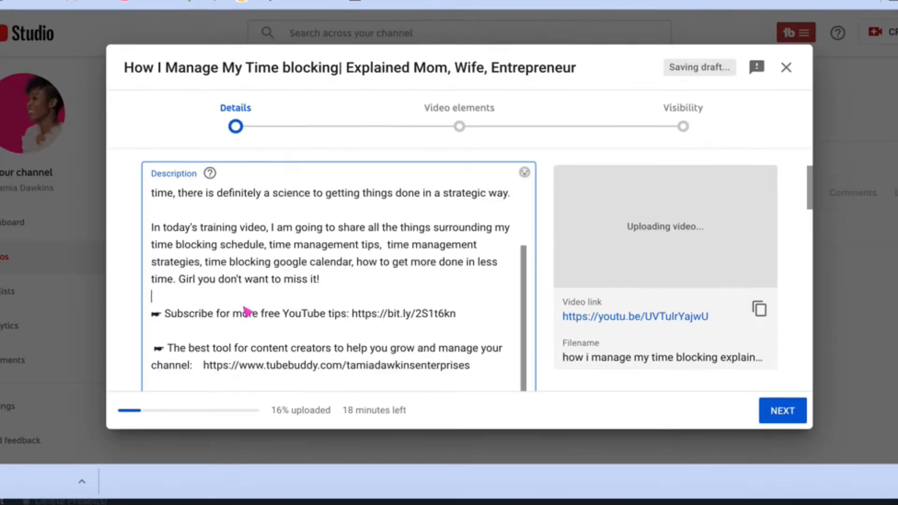
- Review the full description, including the subscribe and tool links, COOL THINGS, Latest Products, WHAT YOU SHOULD WATCH NEXT, social links and About ME
scroll(152, 305, "up", 1)
scroll(247, 311, "up", 1)
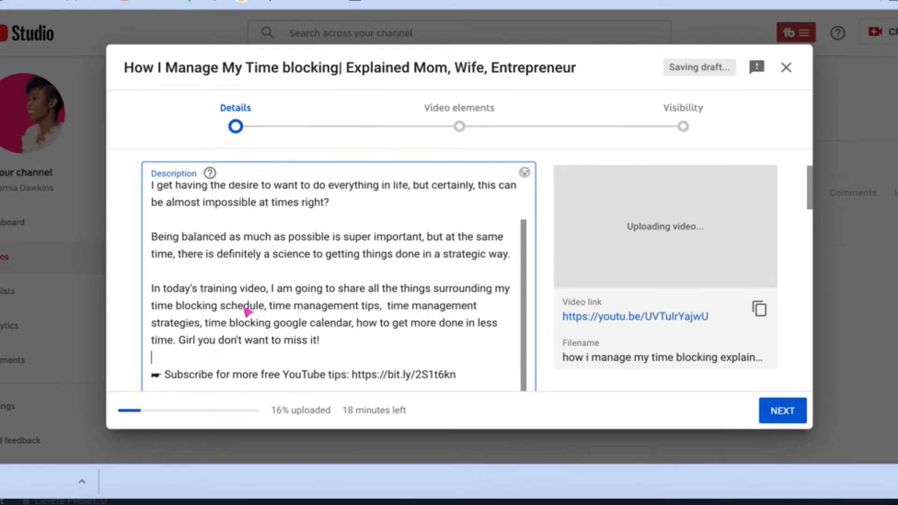
scroll(247, 310, "down", 5)
scroll(246, 310, "up", 1)
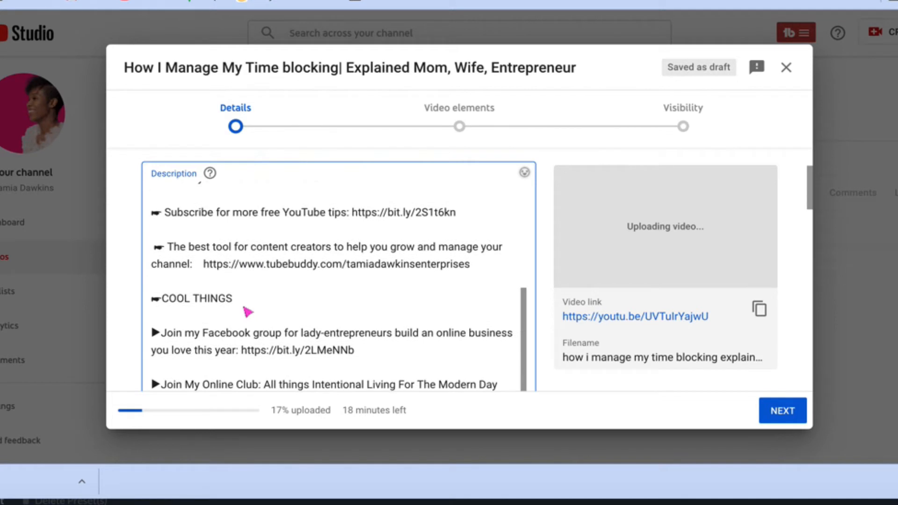
scroll(247, 311, "up", 1)
scroll(248, 311, "down", 1)
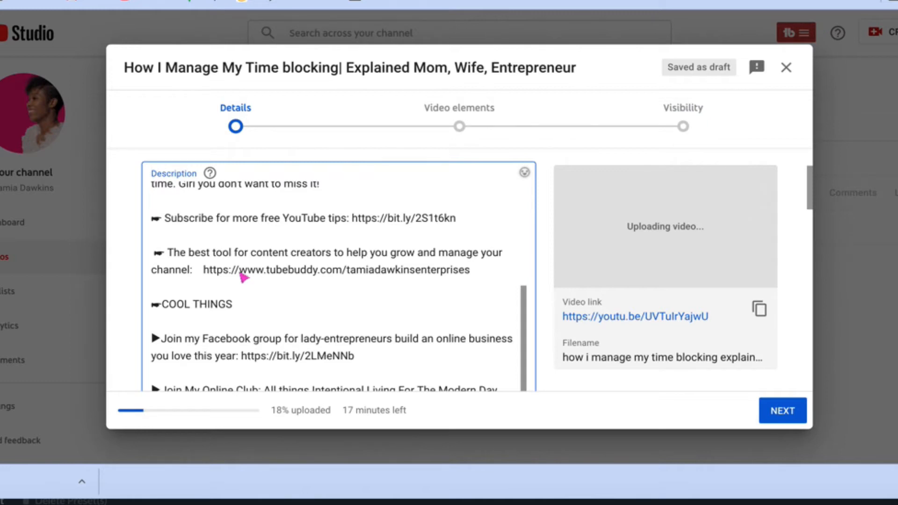
scroll(243, 277, "down", 3)
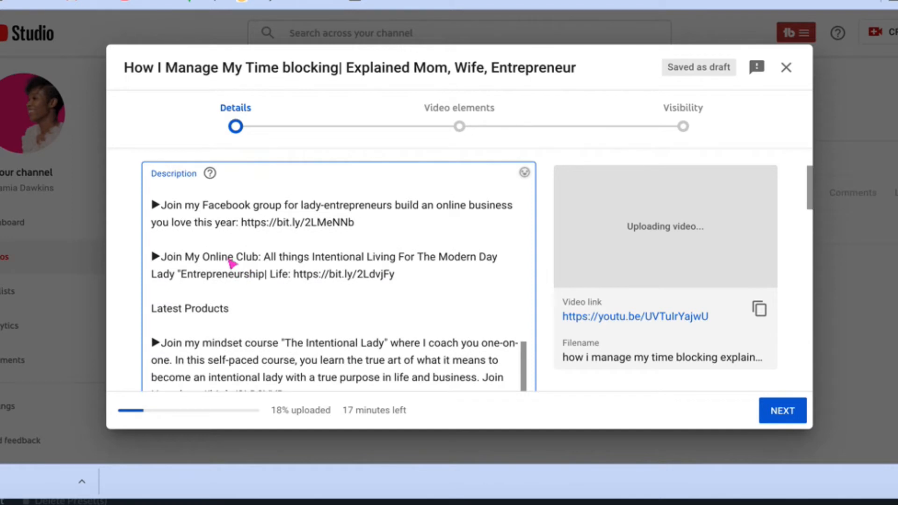
scroll(374, 284, "down", 2)
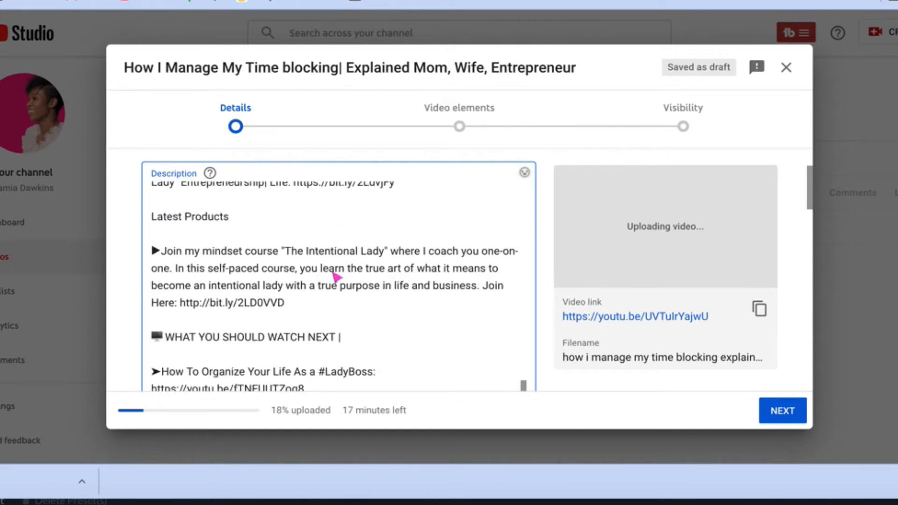
scroll(336, 277, "down", 1)
scroll(337, 277, "down", 1)
scroll(337, 277, "up", 4)
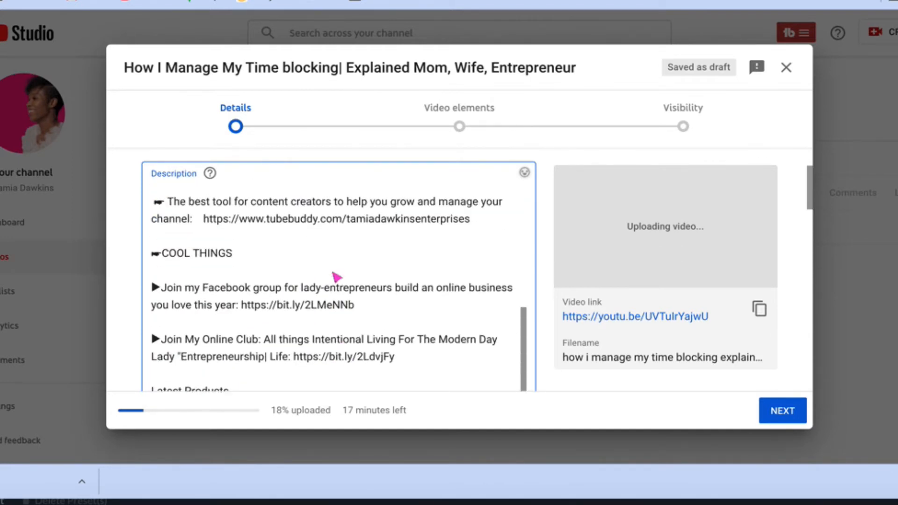
scroll(337, 277, "down", 6)
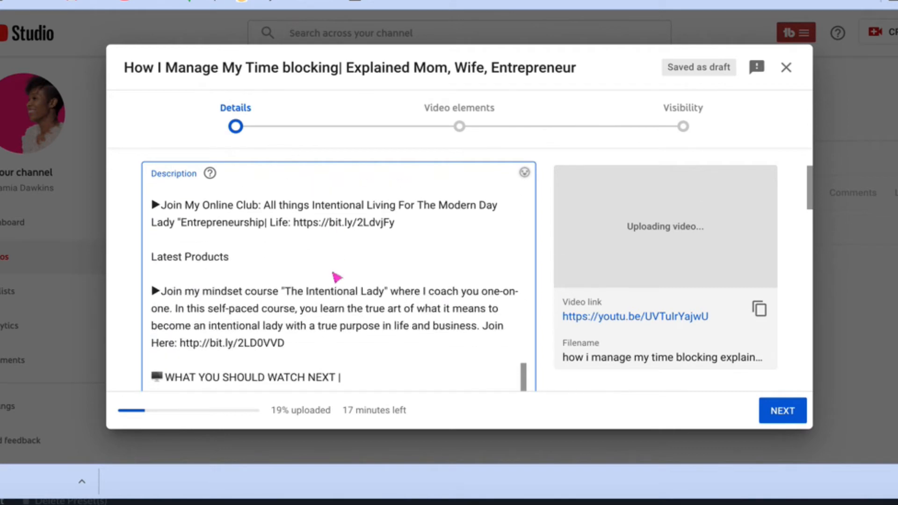
scroll(337, 277, "down", 6)
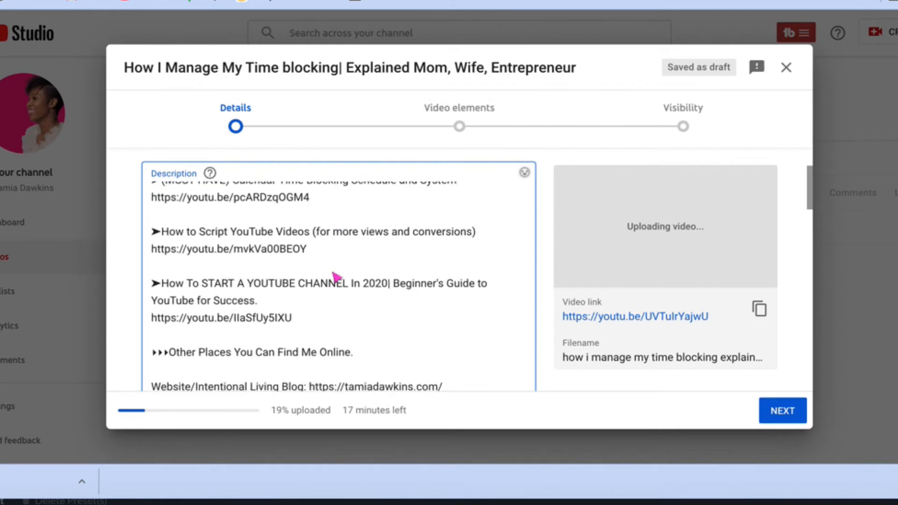
scroll(337, 277, "down", 3)
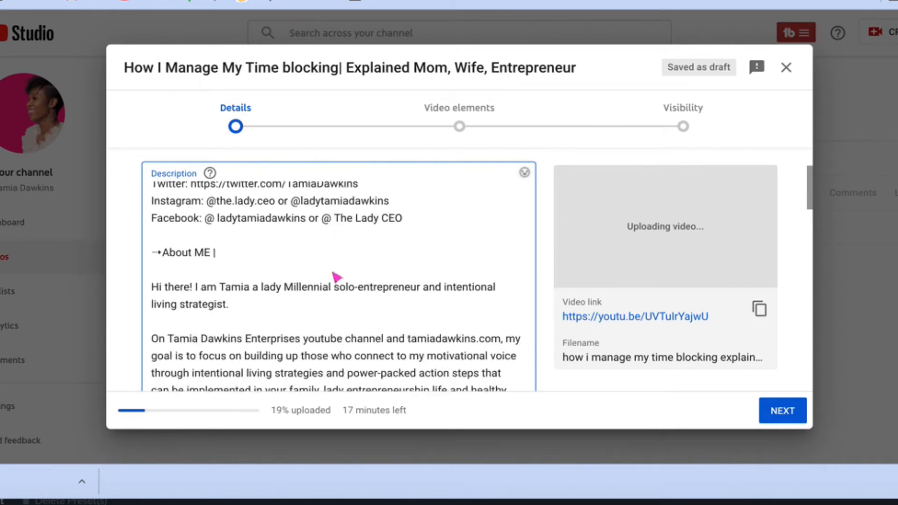
scroll(337, 277, "up", 15)
scroll(337, 277, "up", 1)
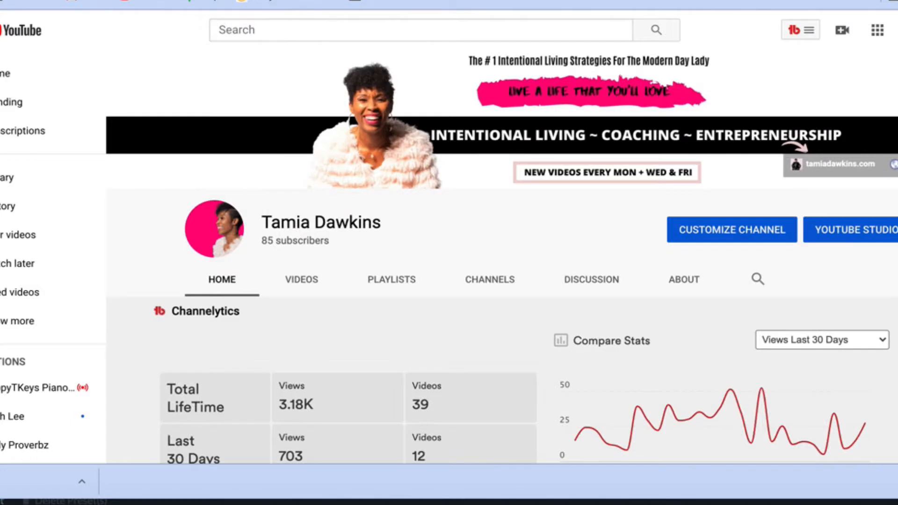
- Open the Upload defaults in the channel's YouTube Studio settings
left_click(886, 30)
left_click(867, 177)
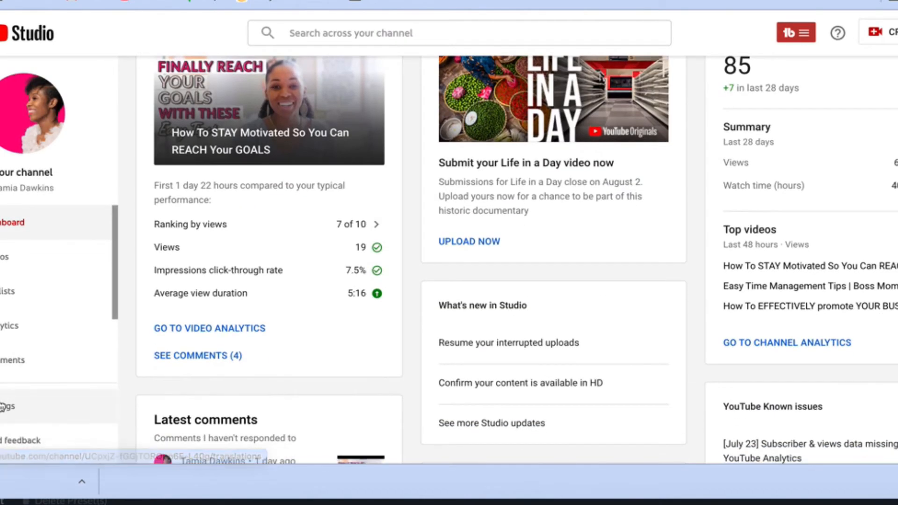
left_click(2, 406)
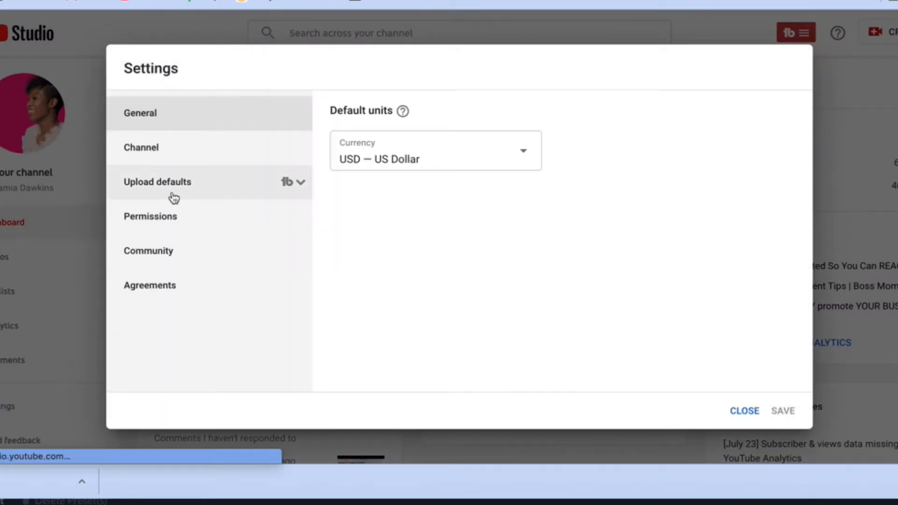
left_click(164, 187)
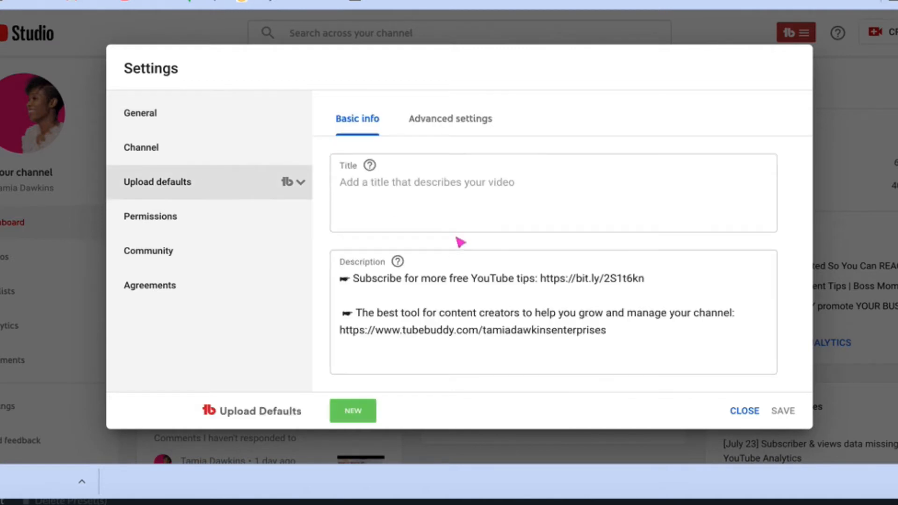
- Review the default description, including the subscribe and tool links, the Facebook group and online club links, Latest Products and WHAT YOU SHOULD WATCH NEXT
scroll(456, 316, "down", 1)
scroll(456, 319, "up", 1)
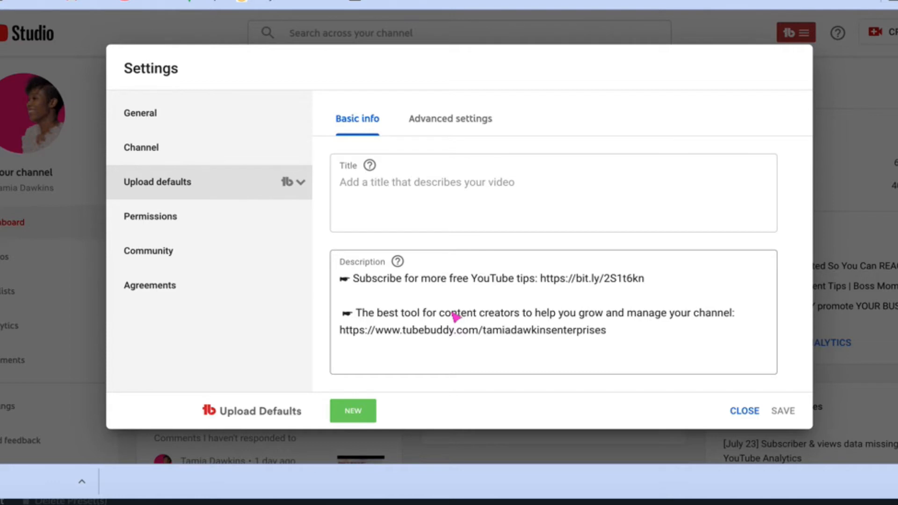
scroll(456, 318, "down", 5)
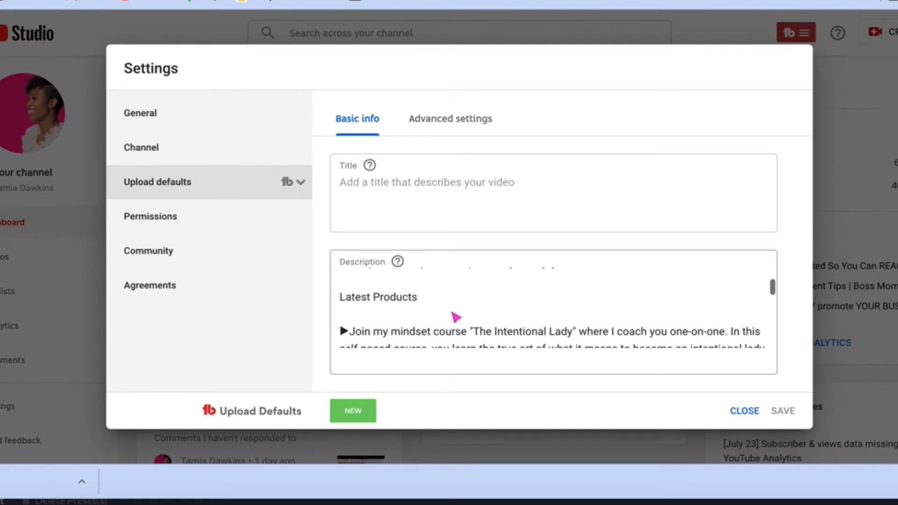
scroll(456, 317, "down", 3)
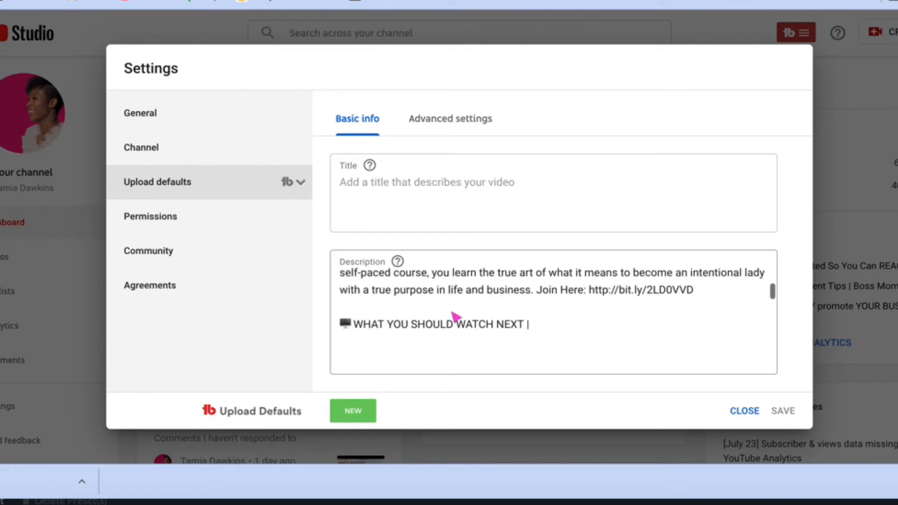
scroll(457, 317, "up", 5)
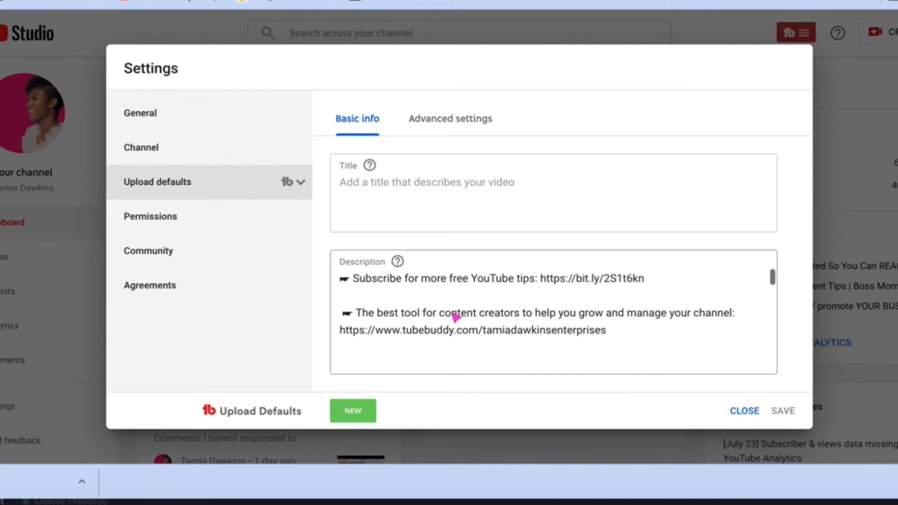
scroll(453, 309, "down", 3)
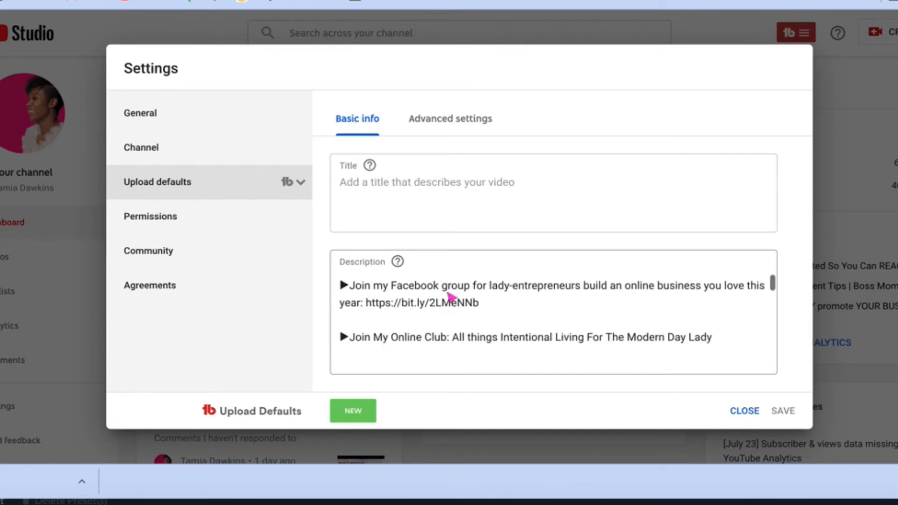
scroll(451, 296, "down", 1)
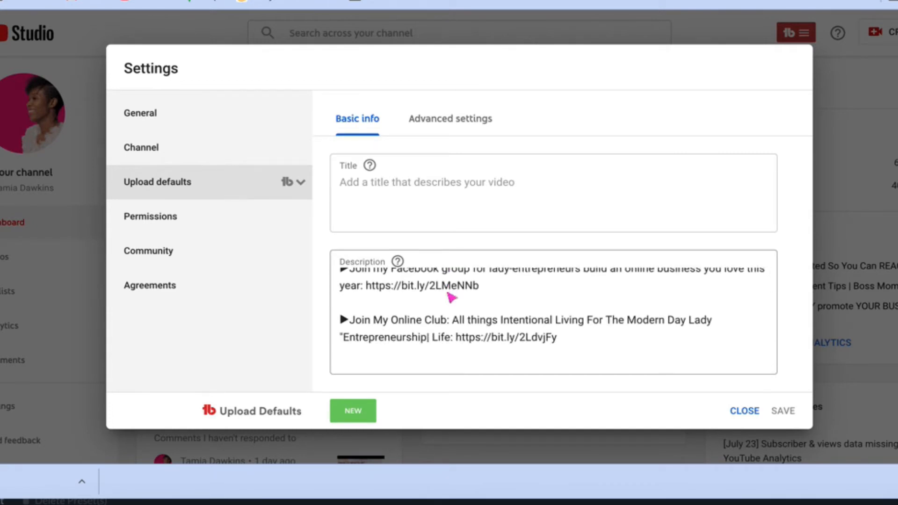
scroll(452, 295, "down", 2)
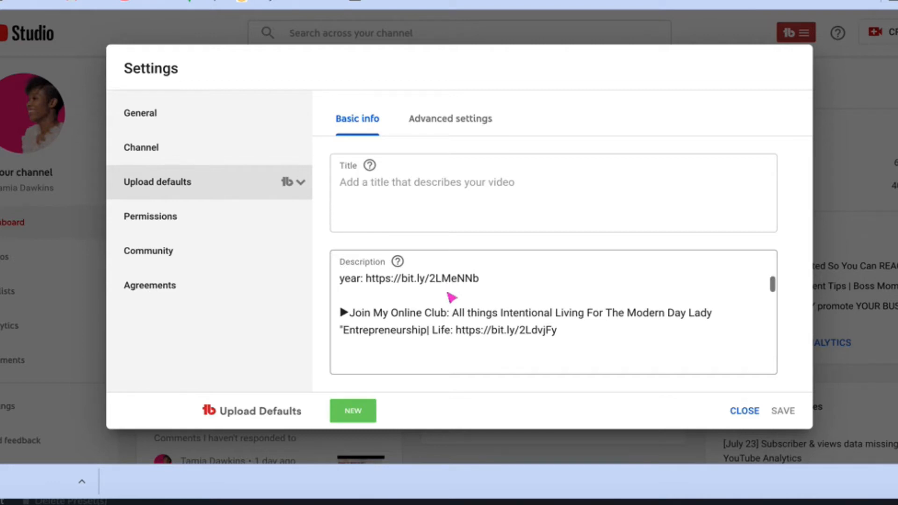
scroll(451, 296, "up", 4)
scroll(449, 295, "down", 2)
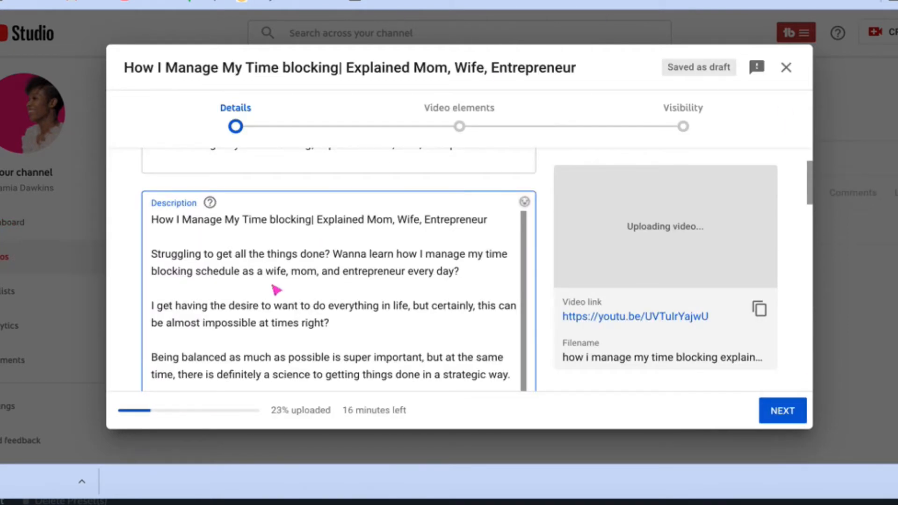
- Return to the video draft's description and remove the extra spaces between "channel:" and the TubeBuddy link
scroll(276, 290, "down", 1)
scroll(276, 290, "up", 3)
scroll(276, 291, "down", 4)
scroll(276, 290, "down", 4)
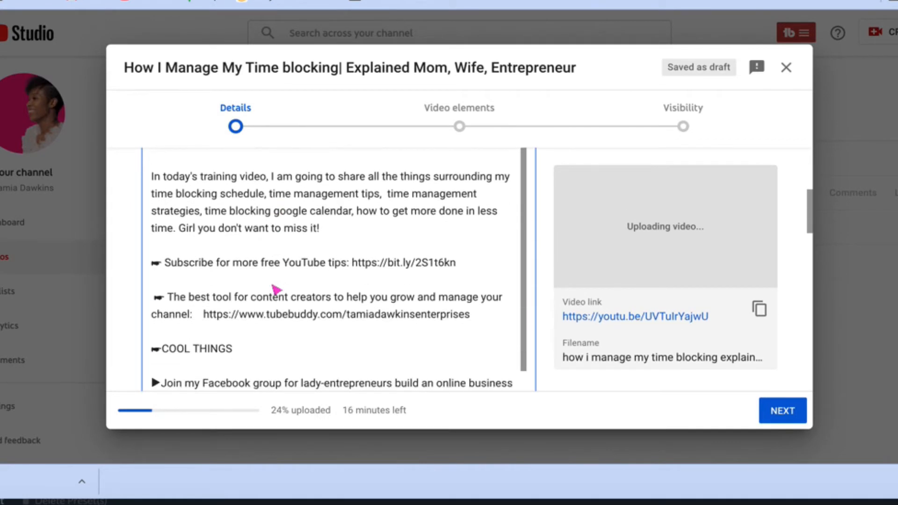
scroll(273, 288, "down", 1)
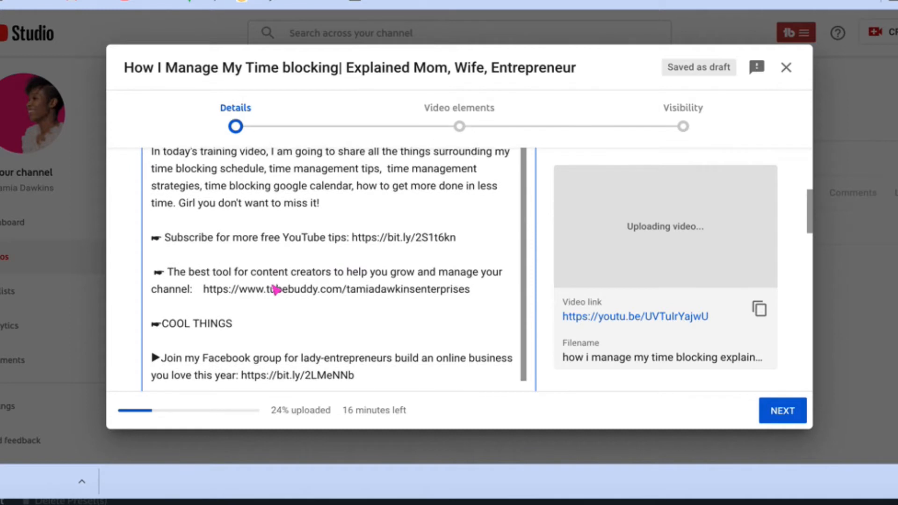
left_click(203, 290)
key("BackSpace")
key("BackSpace")
key("BackSpace")
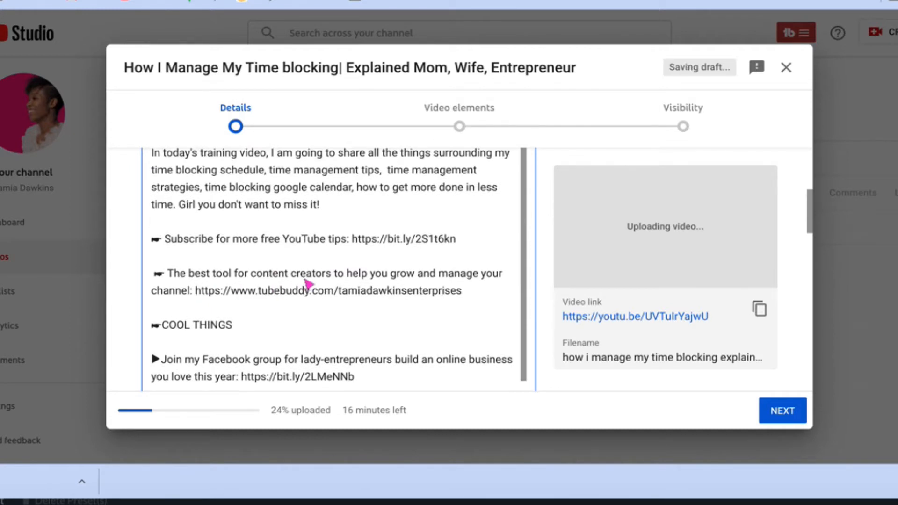
- Read through the description's COOL THINGS, Latest Products, WHAT YOU SHOULD WATCH NEXT and "Other Places You Can Find Me Online" sections
scroll(307, 283, "down", 2)
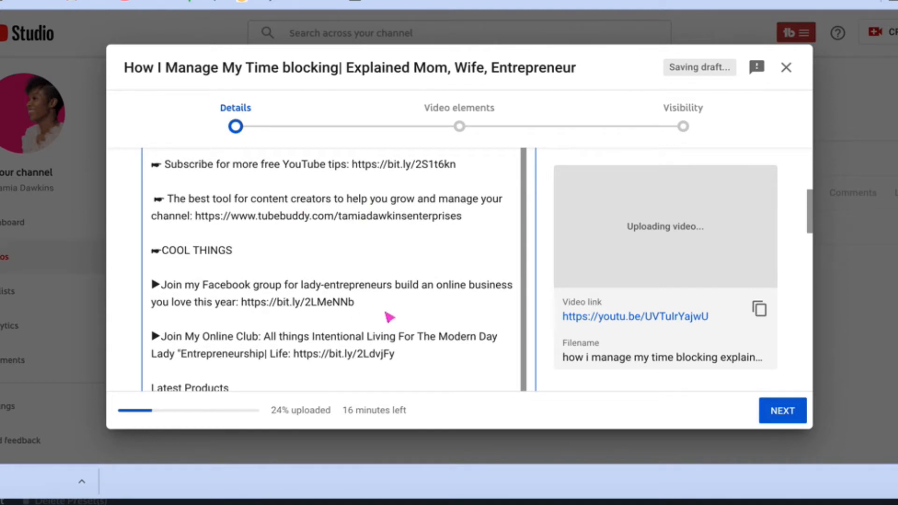
scroll(331, 303, "down", 1)
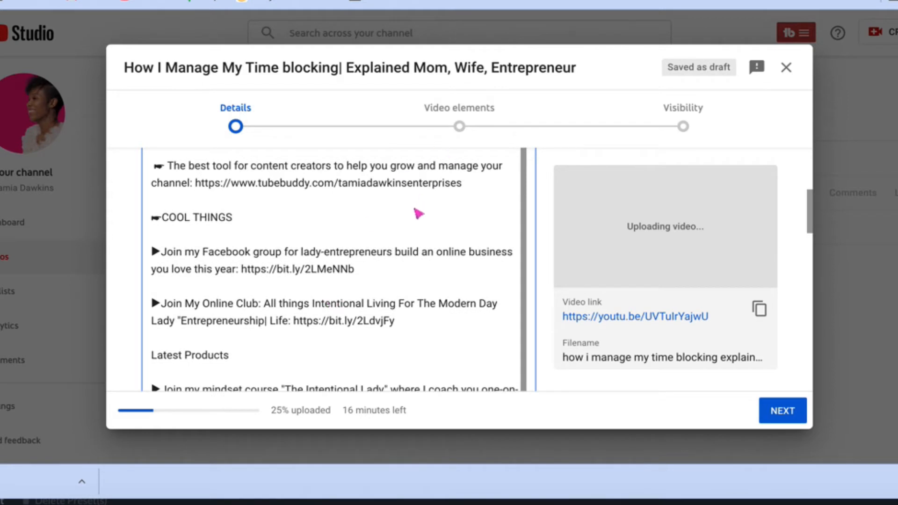
scroll(309, 321, "down", 3)
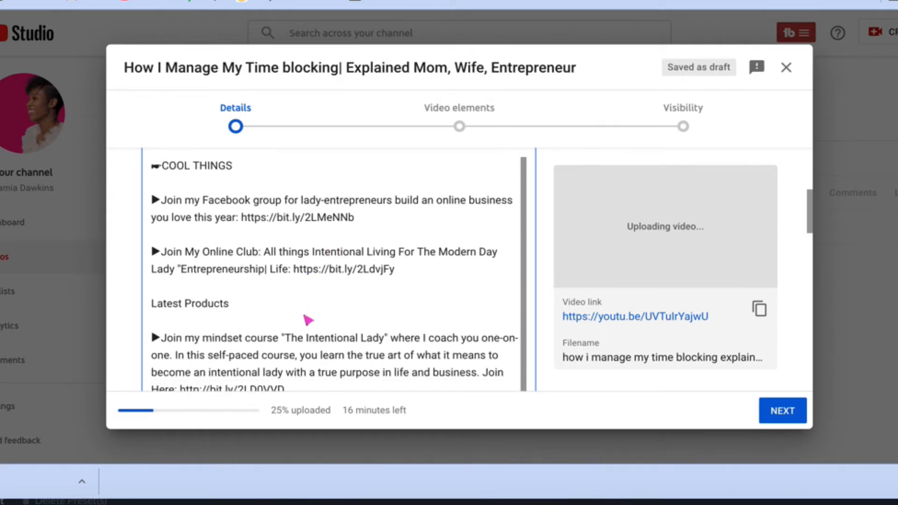
scroll(308, 321, "down", 3)
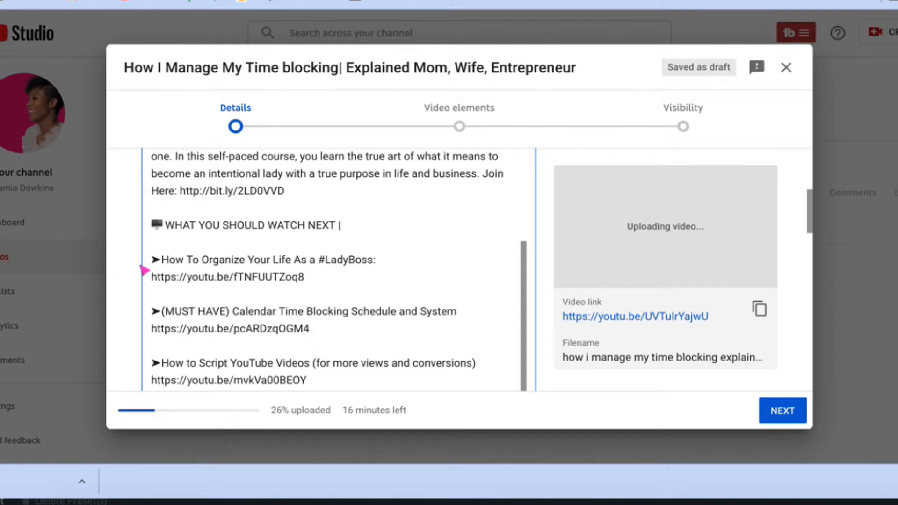
scroll(295, 296, "down", 1)
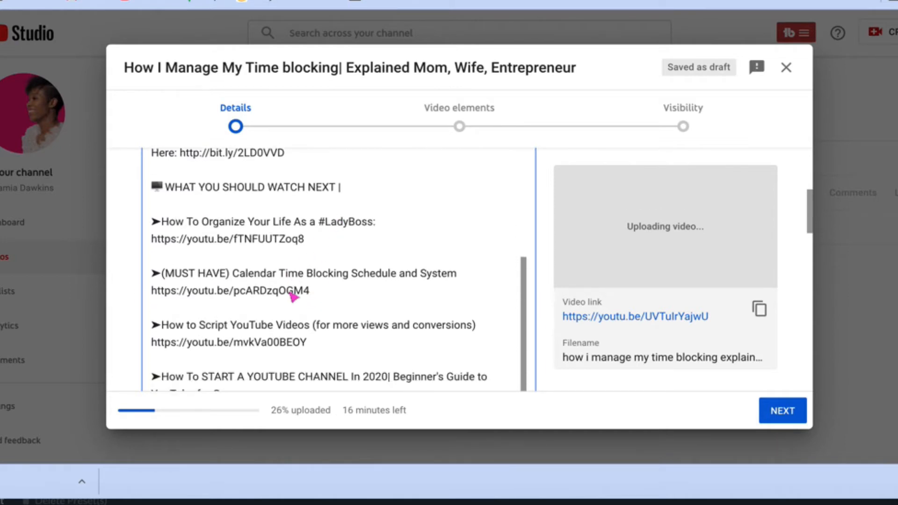
scroll(267, 264, "down", 4)
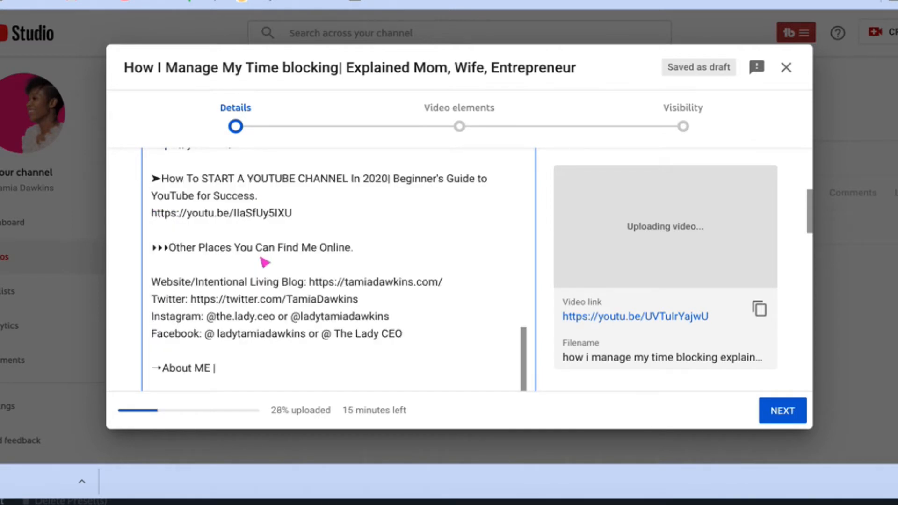
scroll(265, 263, "down", 1)
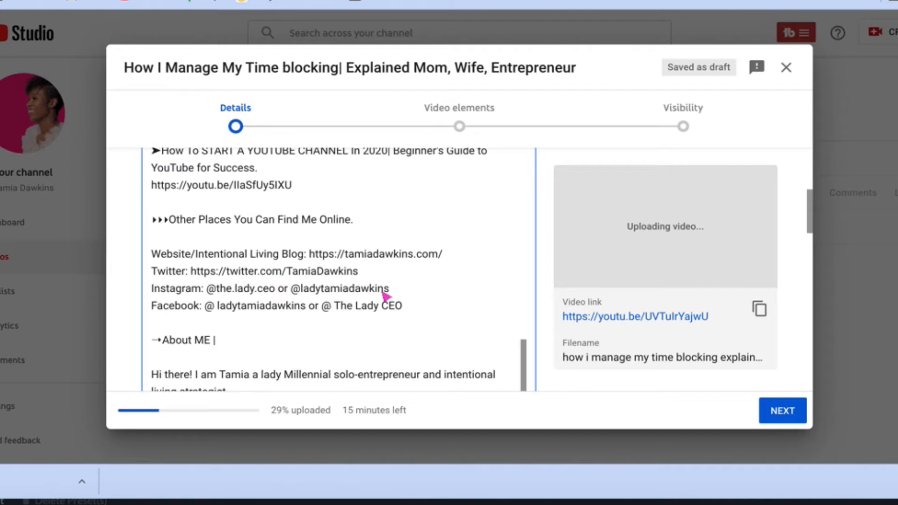
- Read through the rest of the description: About ME, My Film Equipment, the Disclaimer and the affiliate links NOTE
scroll(386, 296, "down", 3)
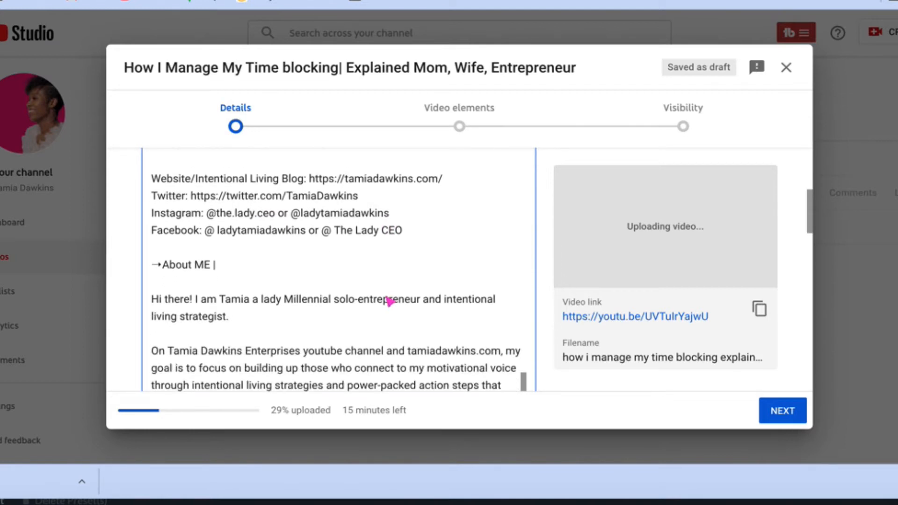
scroll(390, 301, "down", 1)
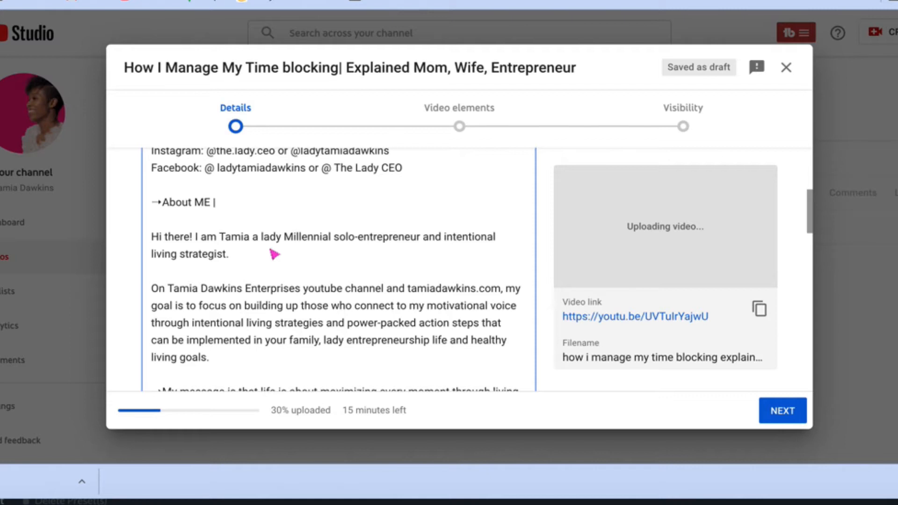
scroll(274, 254, "down", 2)
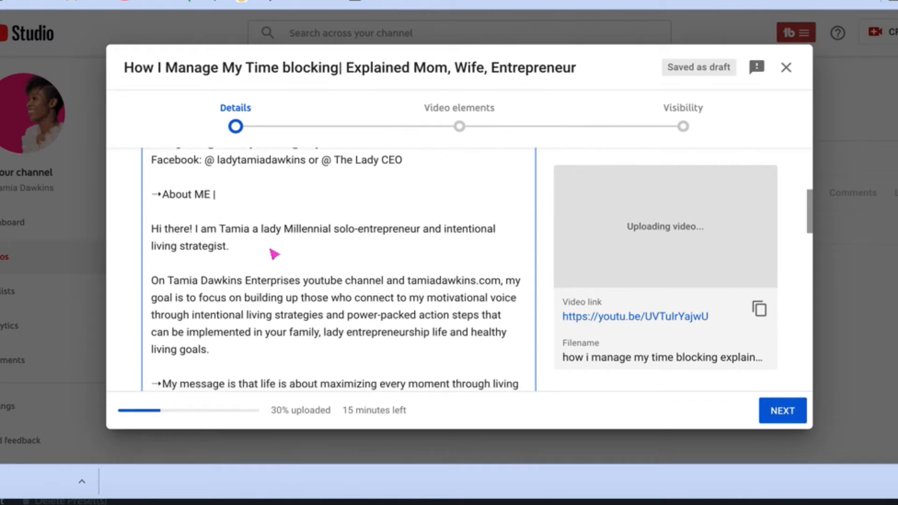
scroll(274, 255, "down", 2)
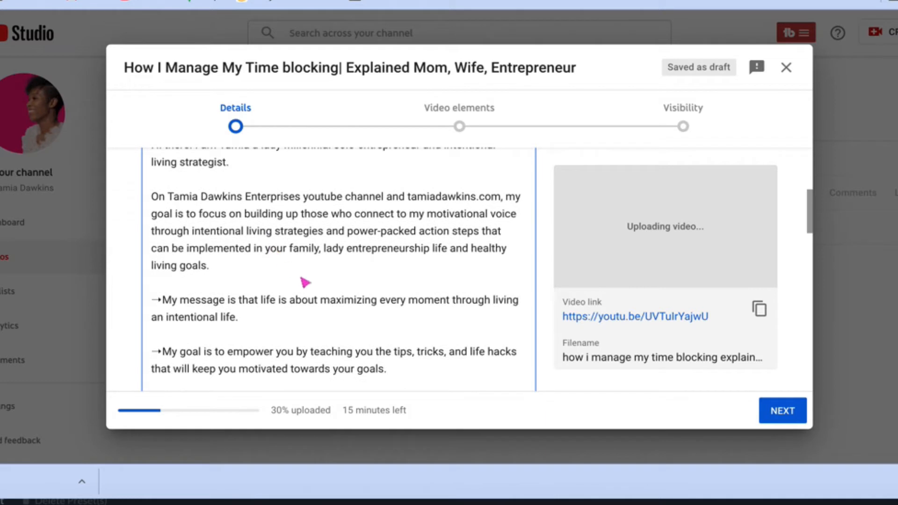
scroll(262, 269, "down", 2)
scroll(233, 283, "down", 1)
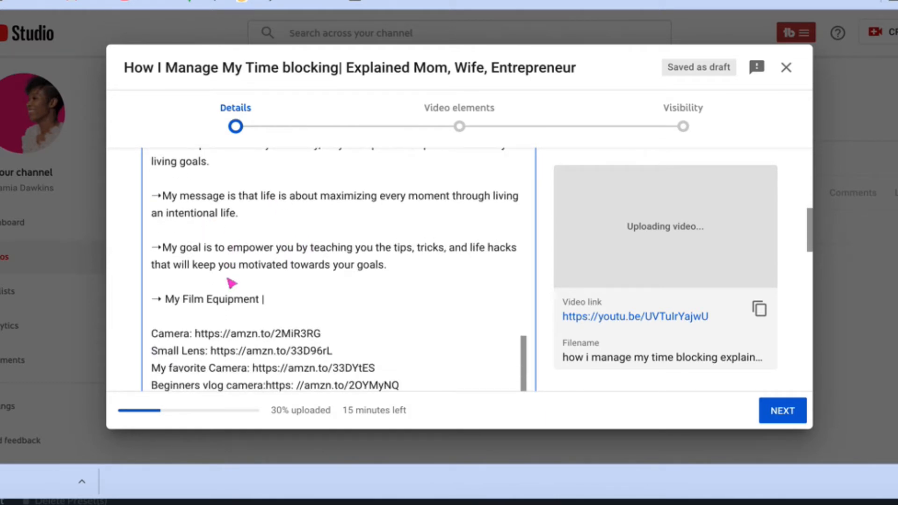
scroll(232, 283, "down", 2)
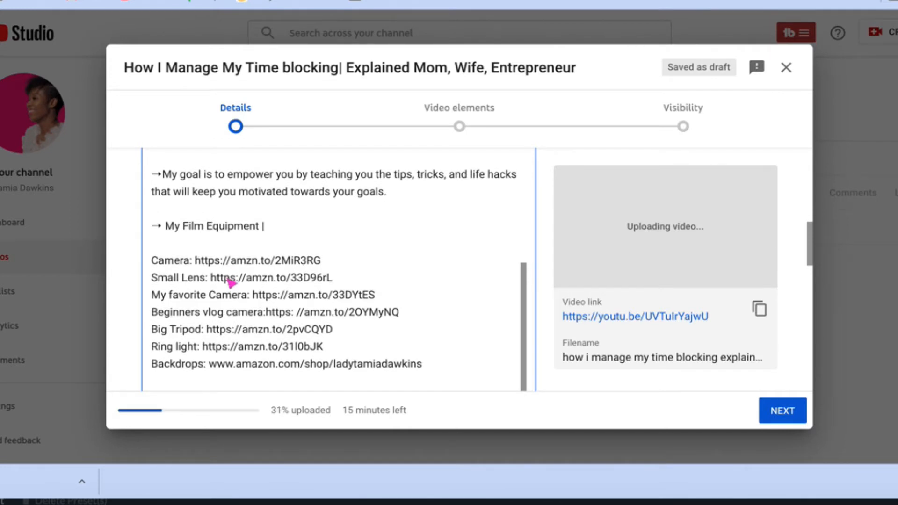
scroll(230, 281, "down", 1)
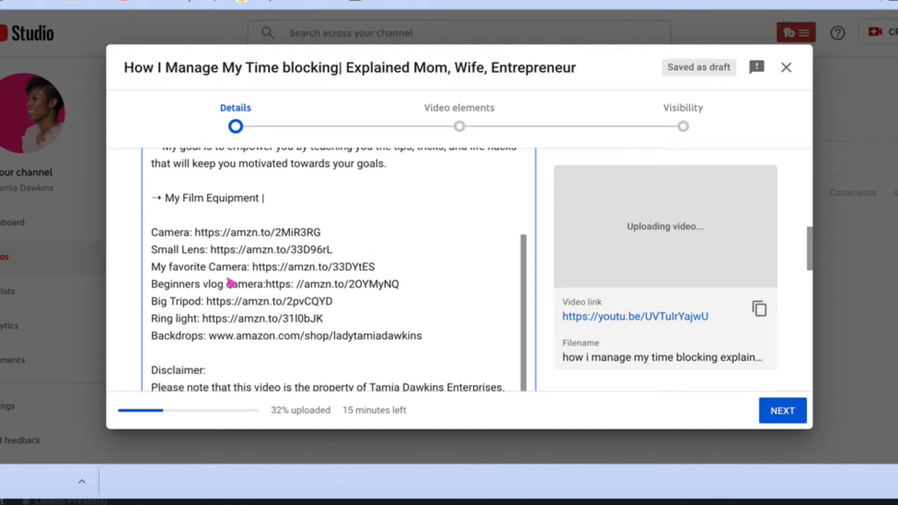
scroll(231, 283, "down", 3)
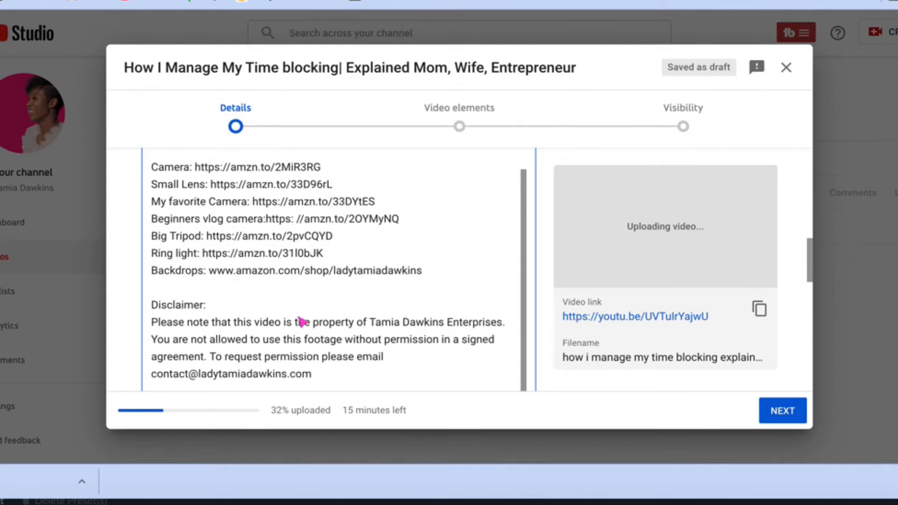
scroll(358, 280, "down", 4)
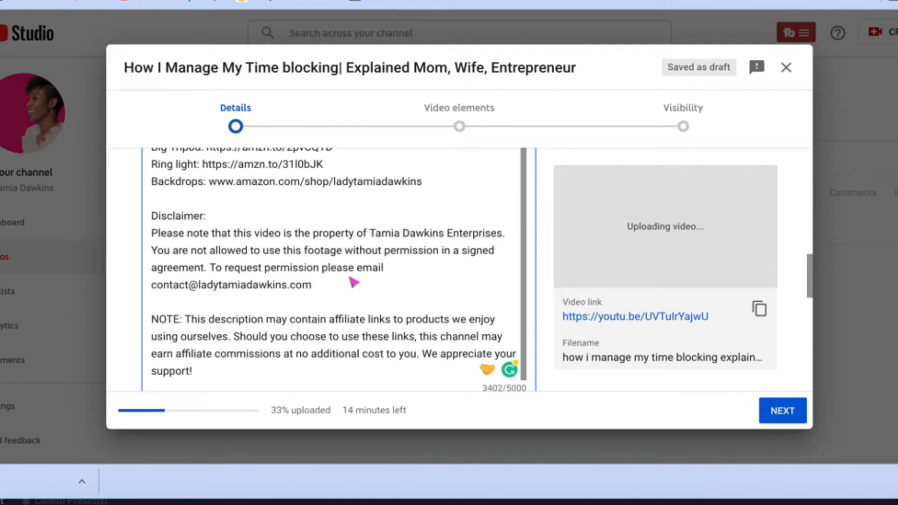
scroll(354, 282, "down", 2)
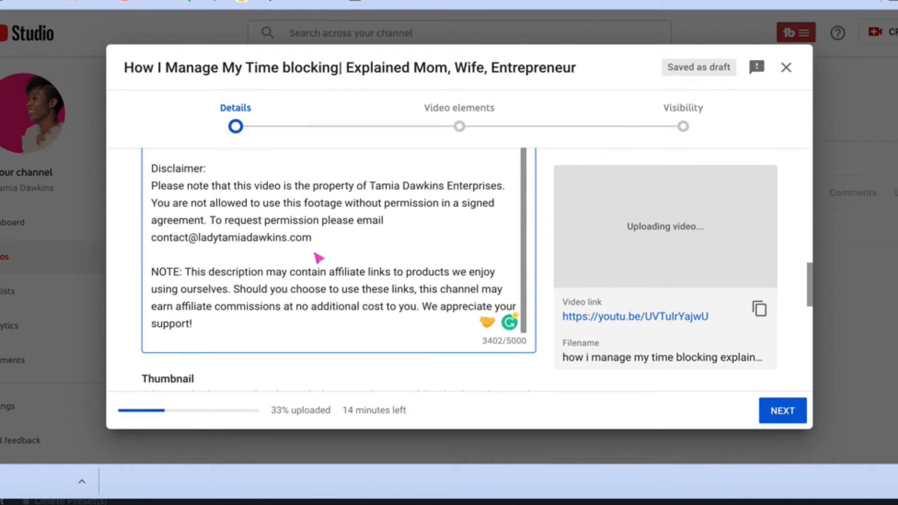
scroll(319, 257, "down", 1)
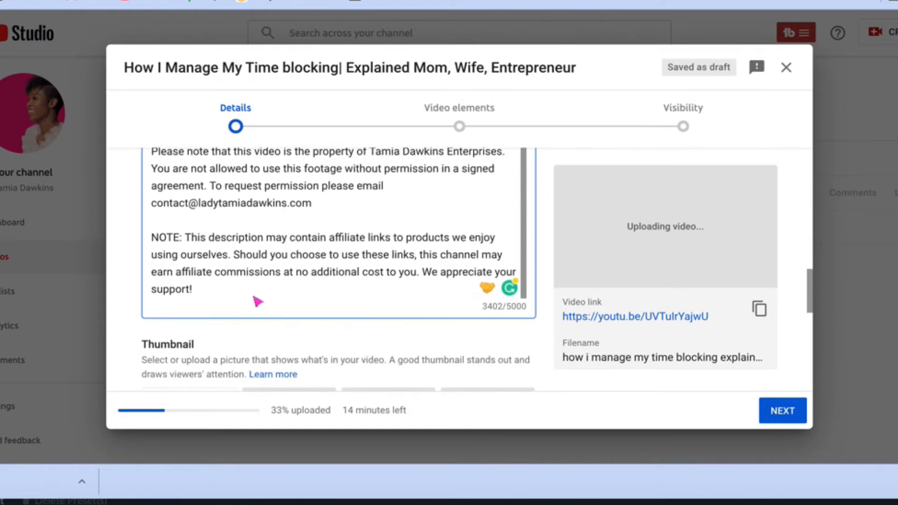
scroll(258, 299, "down", 1)
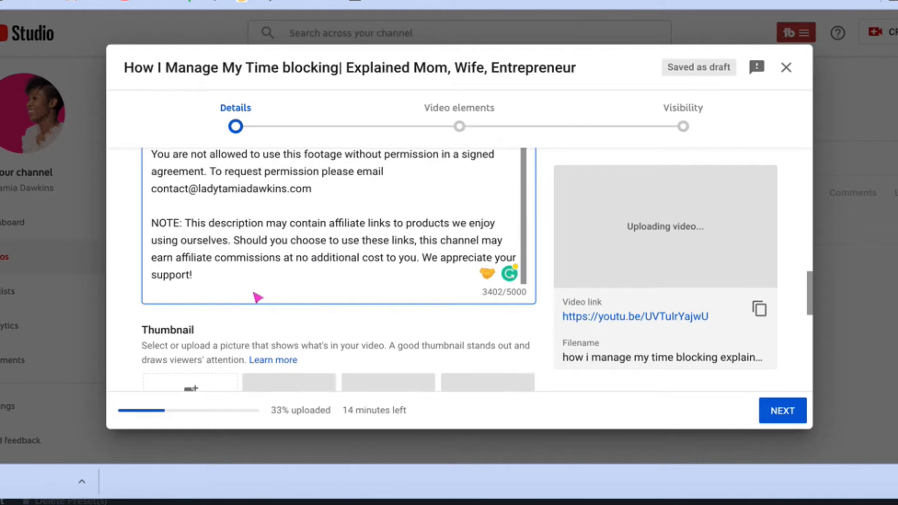
- Upload 38.jpg from the Downloads folder as the video's custom thumbnail
scroll(258, 297, "down", 2)
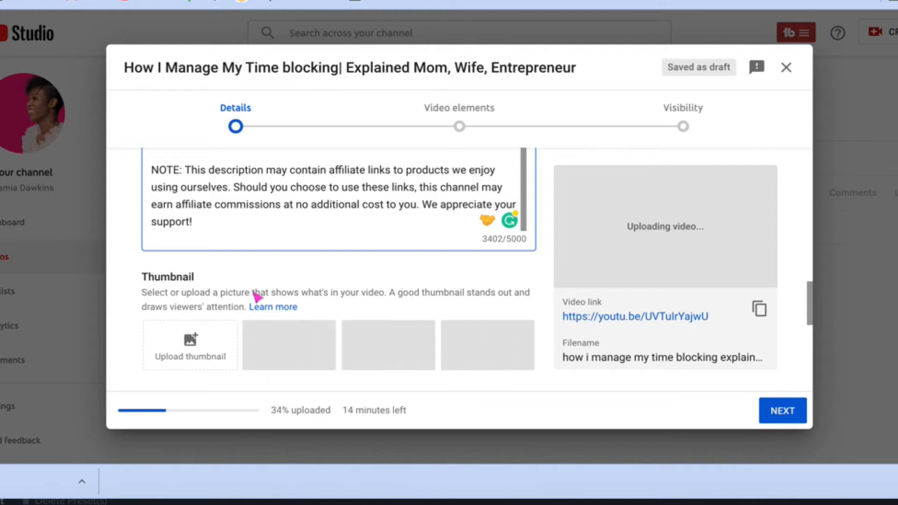
left_click(188, 354)
scroll(188, 356, "down", 1)
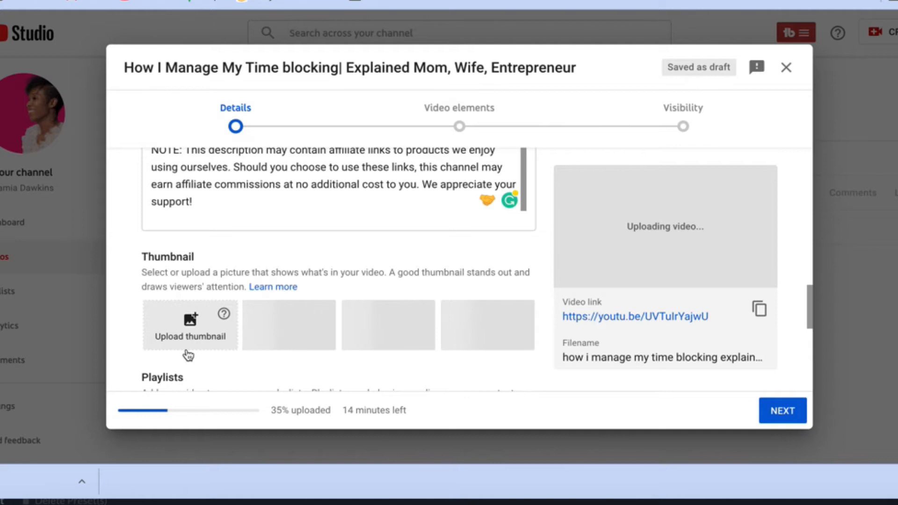
left_click(176, 330)
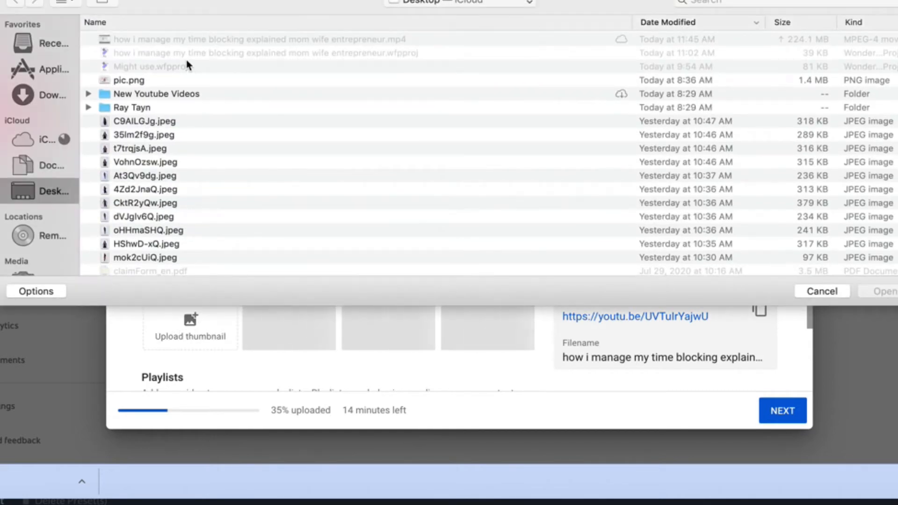
left_click(44, 87)
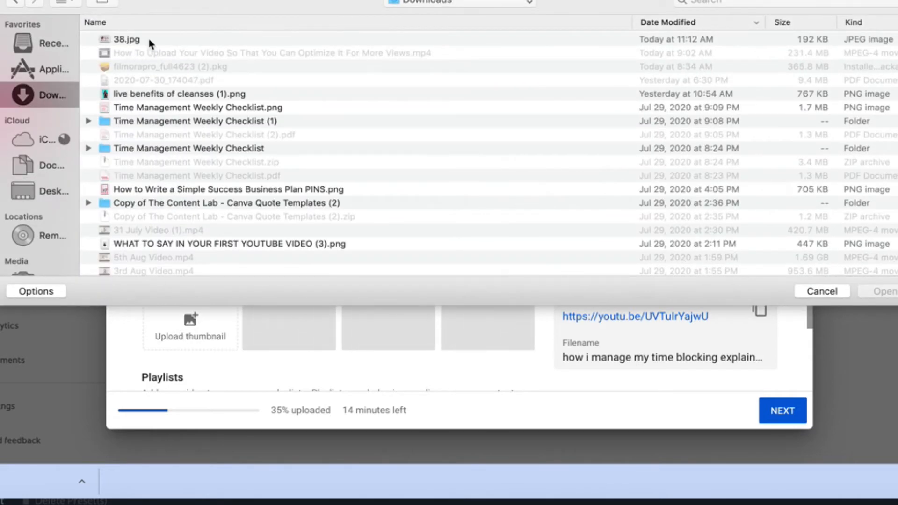
double_click(149, 40)
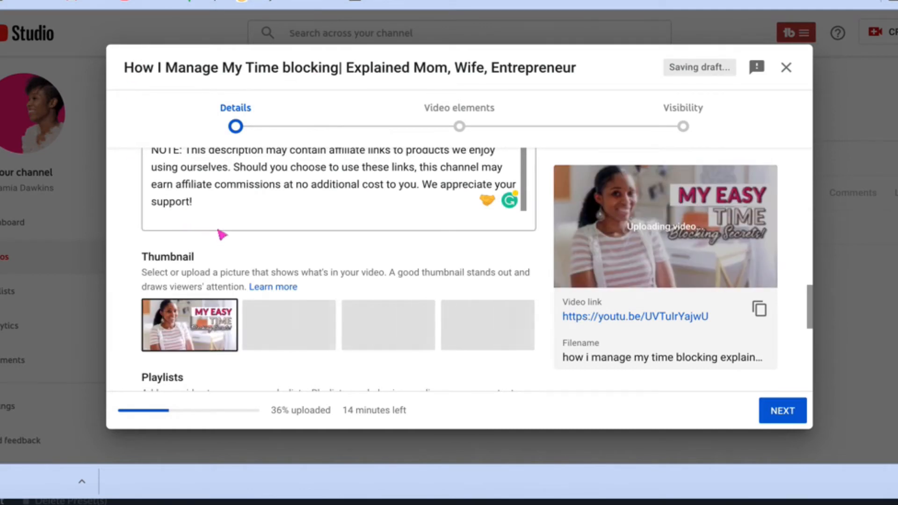
- Add the video to the playlists Ladypreneurship | Business Strategies, Personal Growth Strategies and Building New Healthy Habits Strategies
scroll(222, 235, "down", 2)
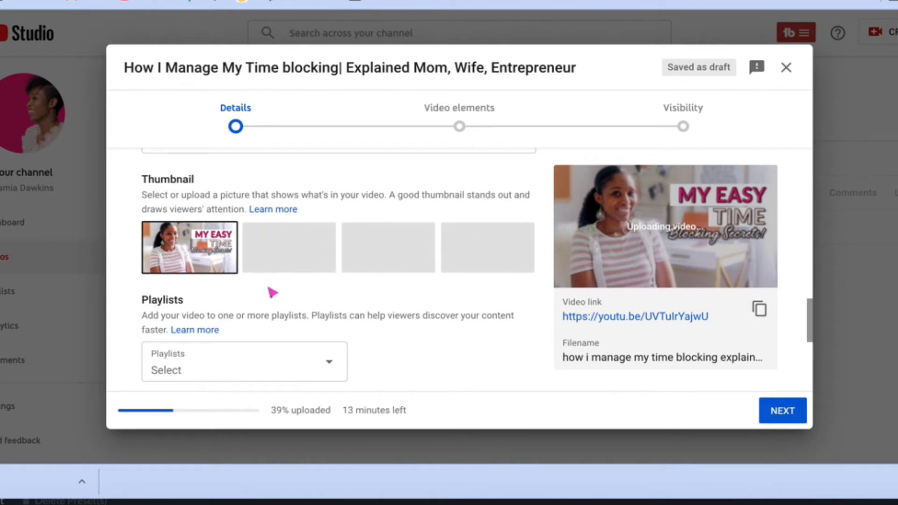
scroll(274, 294, "down", 1)
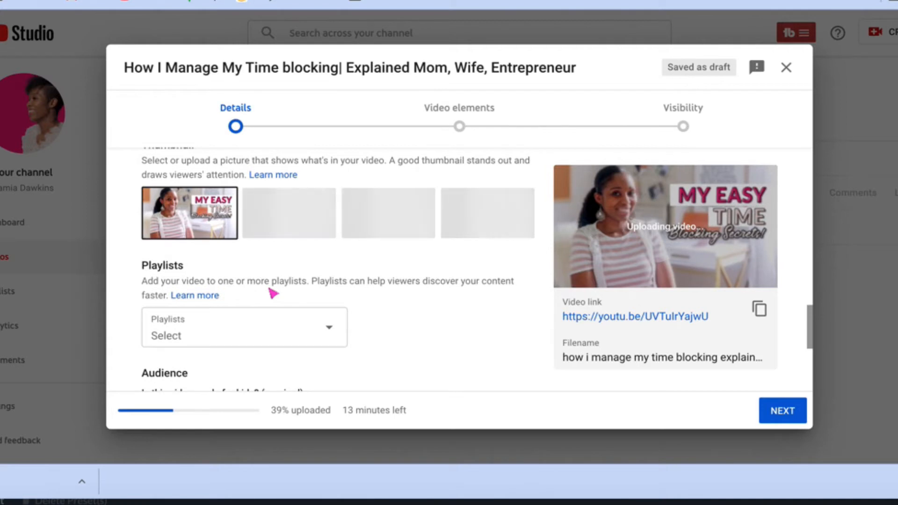
scroll(274, 293, "down", 2)
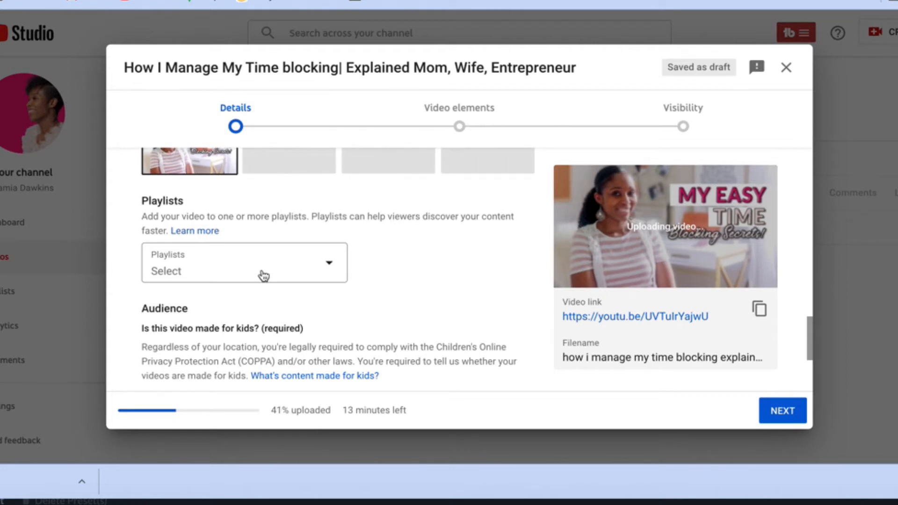
left_click(264, 275)
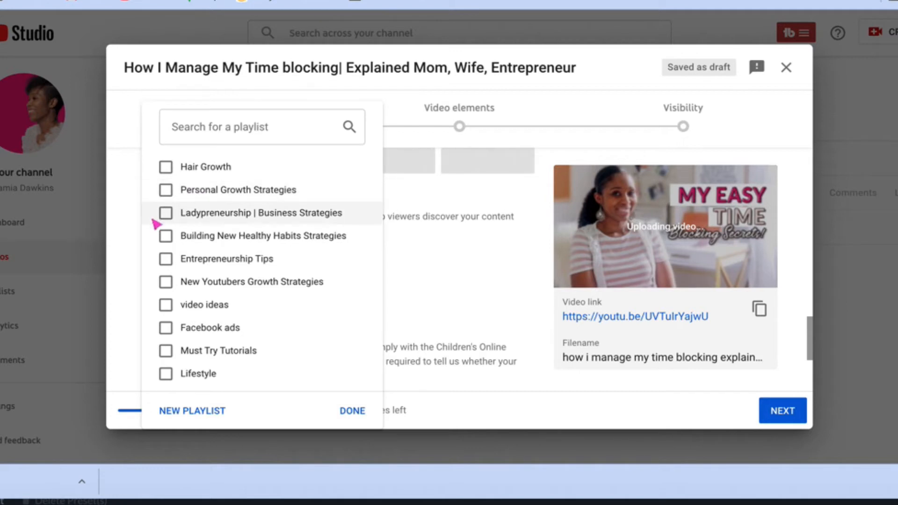
left_click(165, 216)
left_click(166, 191)
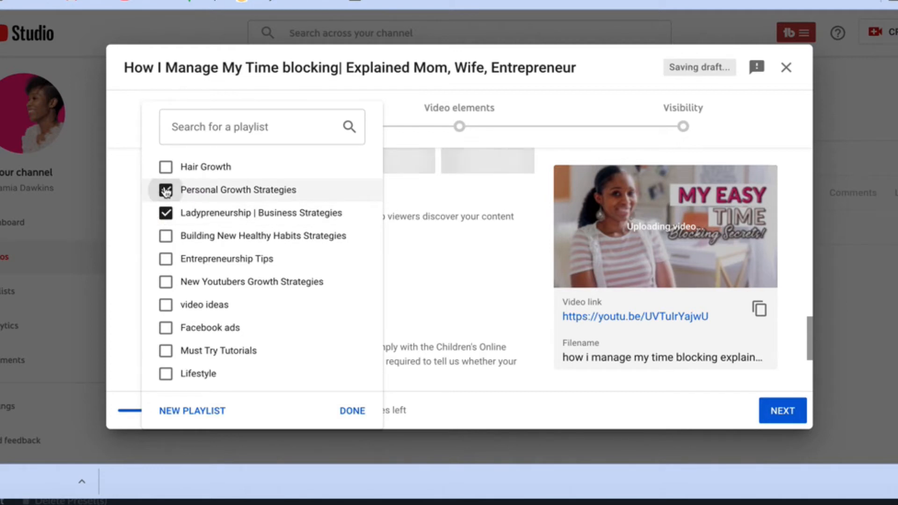
left_click(167, 238)
scroll(267, 318, "down", 1)
scroll(265, 315, "up", 1)
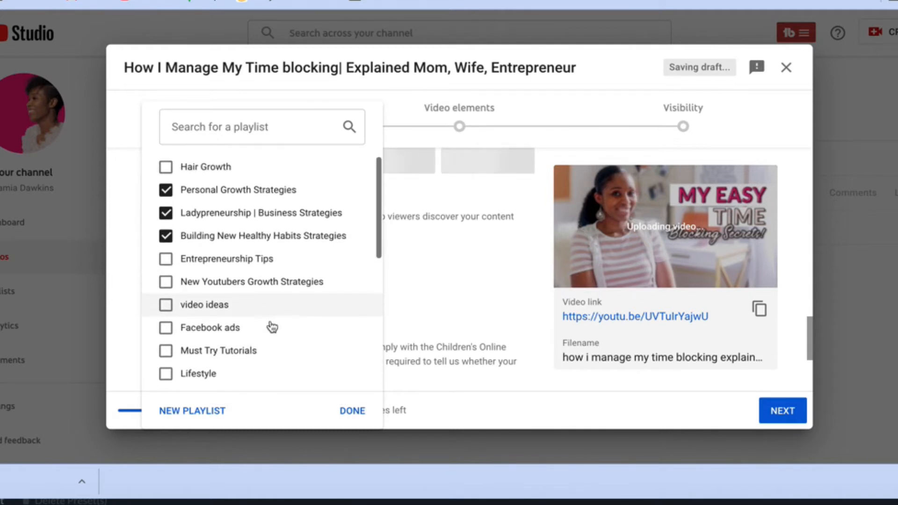
left_click(352, 411)
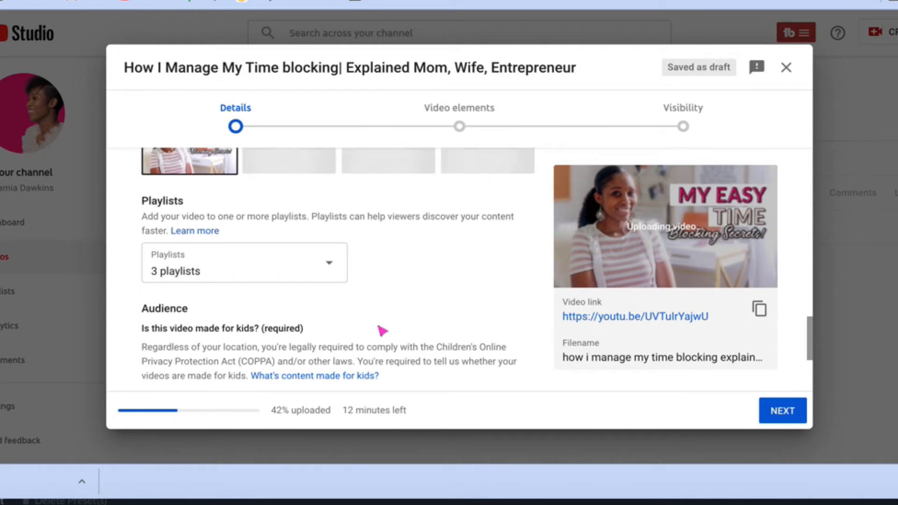
- Check the made-for-kids audience setting and expand the additional options for paid promotion and tags
scroll(383, 331, "down", 1)
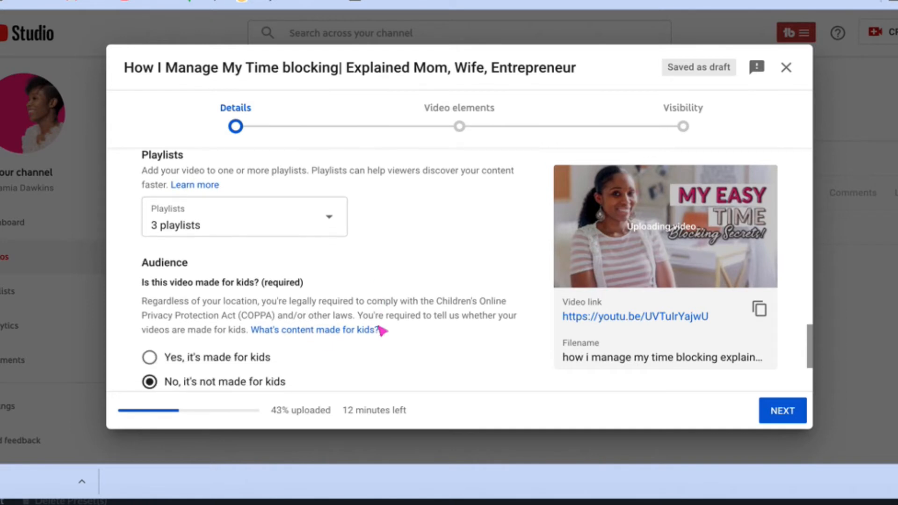
scroll(383, 331, "down", 1)
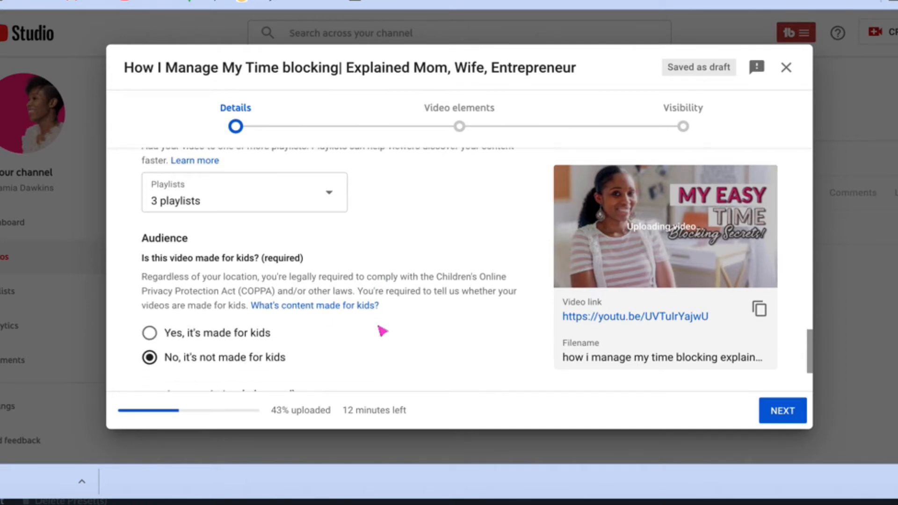
scroll(382, 331, "down", 2)
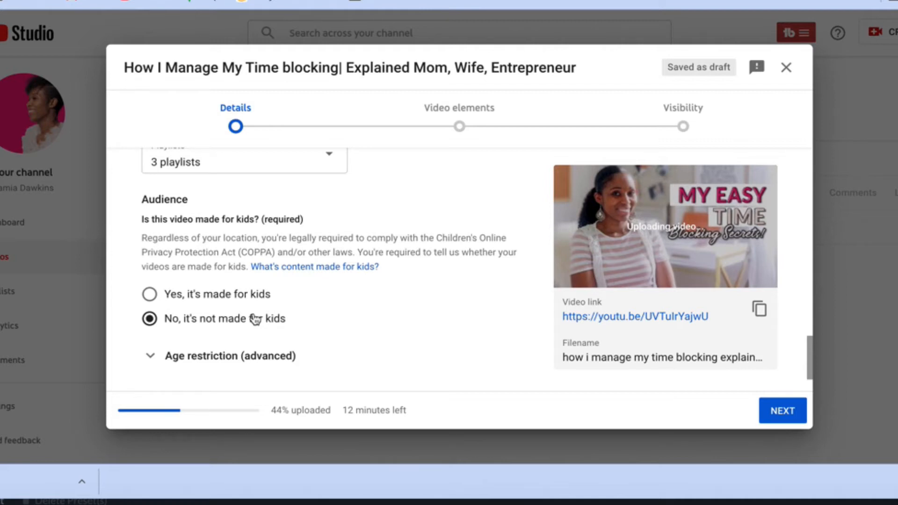
scroll(290, 261, "down", 1)
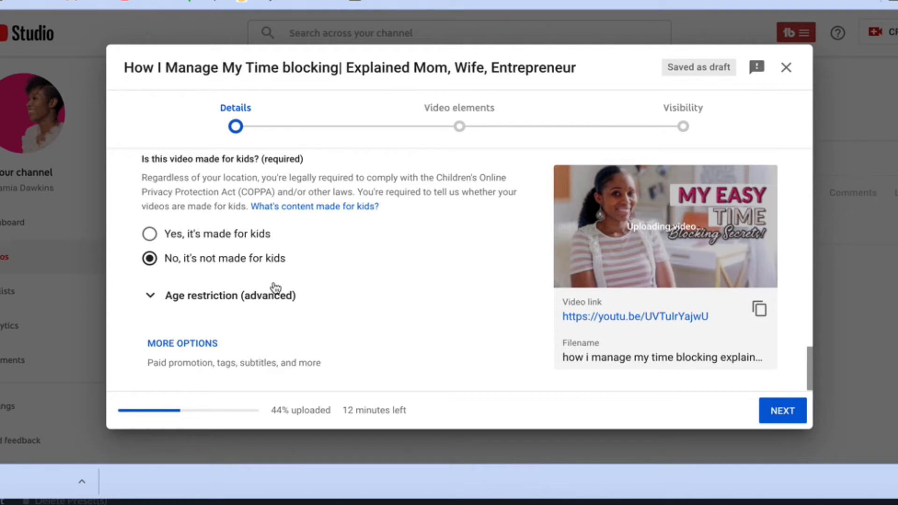
scroll(276, 289, "down", 1)
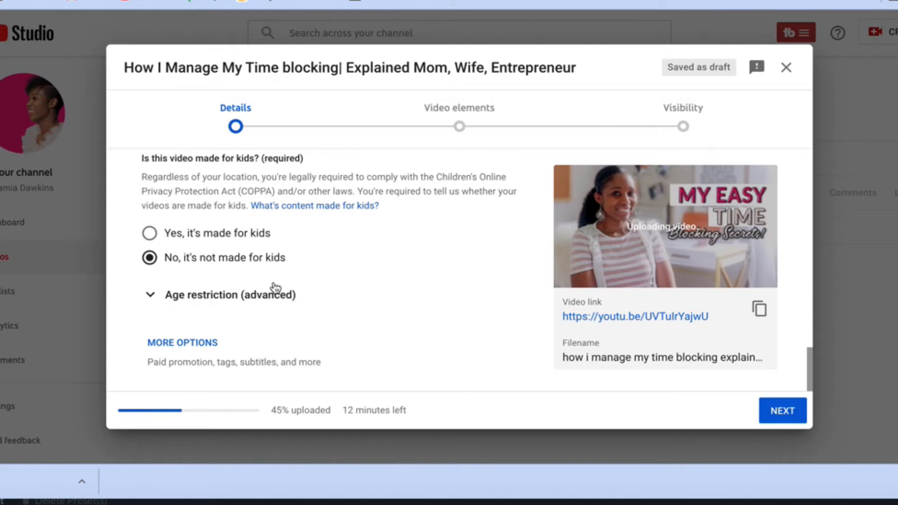
left_click(169, 349)
scroll(249, 335, "down", 1)
scroll(249, 335, "down", 2)
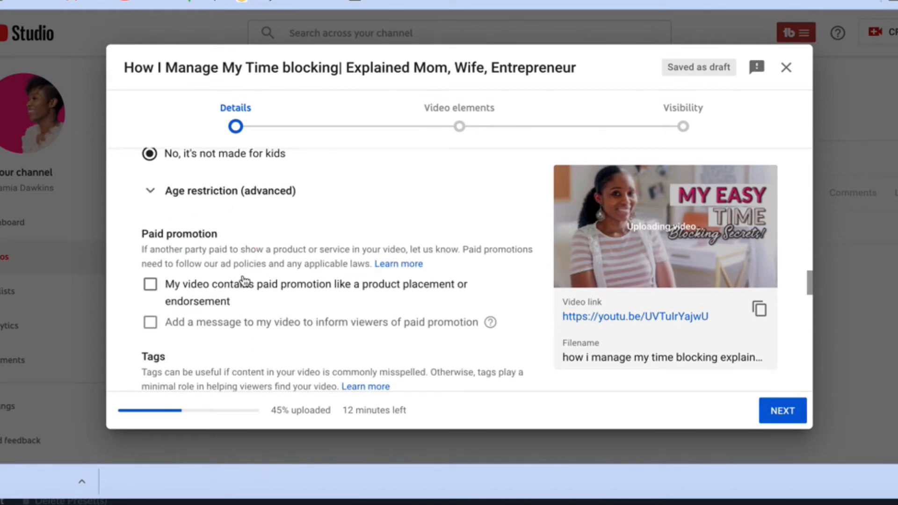
scroll(277, 336, "down", 1)
scroll(278, 336, "down", 2)
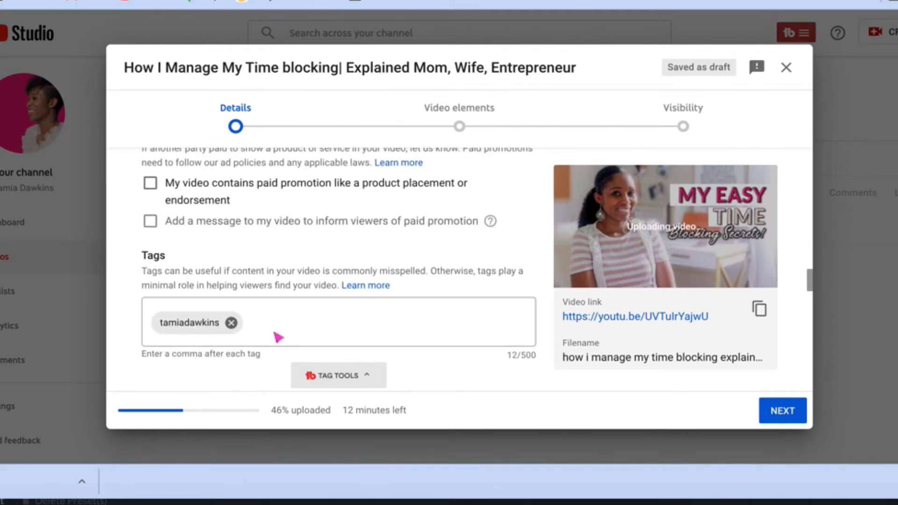
- Replace the default channel-name tag with one copied from the video title: "How I Manage My Time blocking| Explained Mom"
scroll(246, 279, "down", 1)
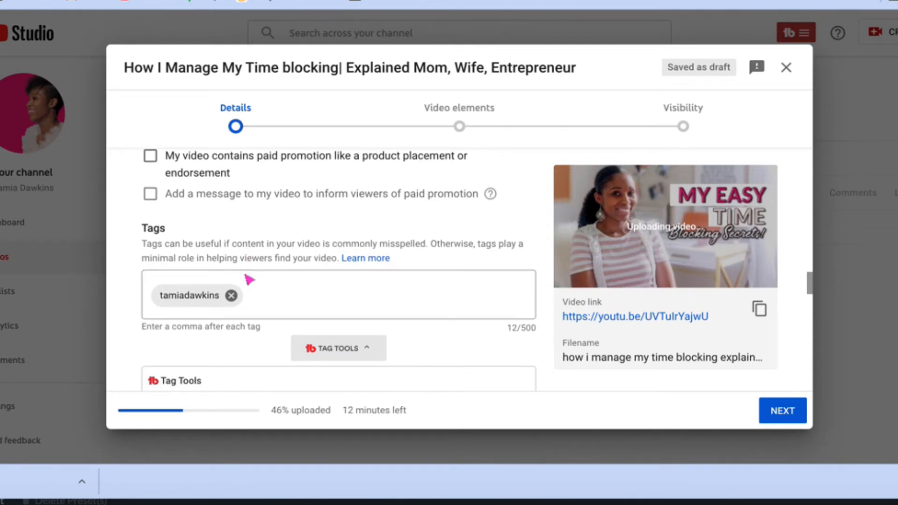
left_click(153, 298)
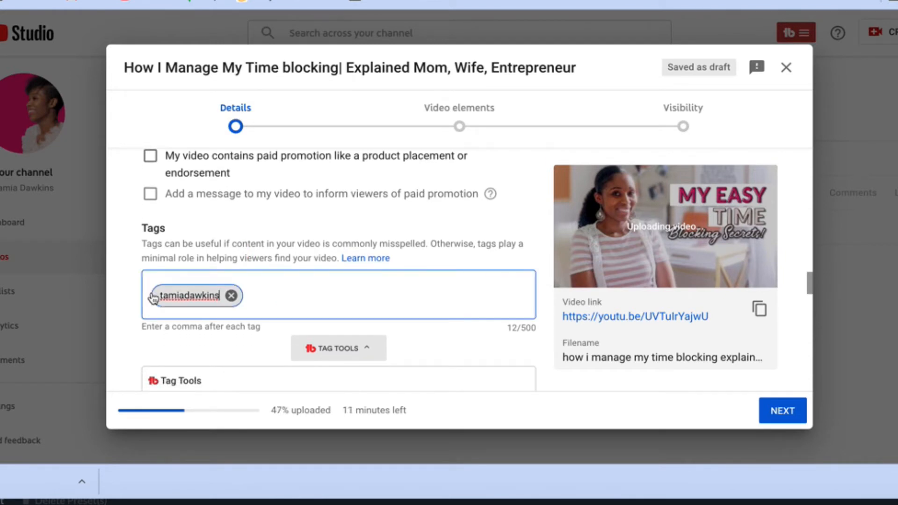
left_click(231, 296)
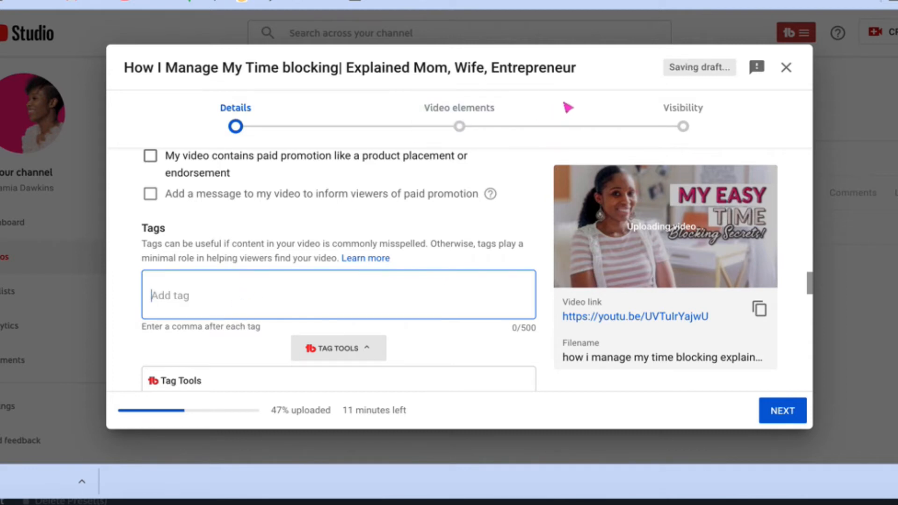
left_click(592, 73)
left_click_drag(594, 68, 123, 69)
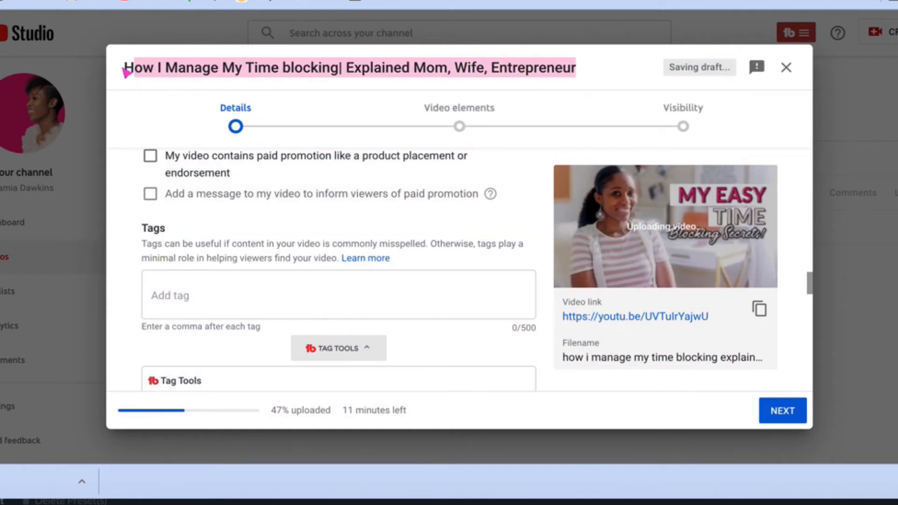
left_click(123, 70)
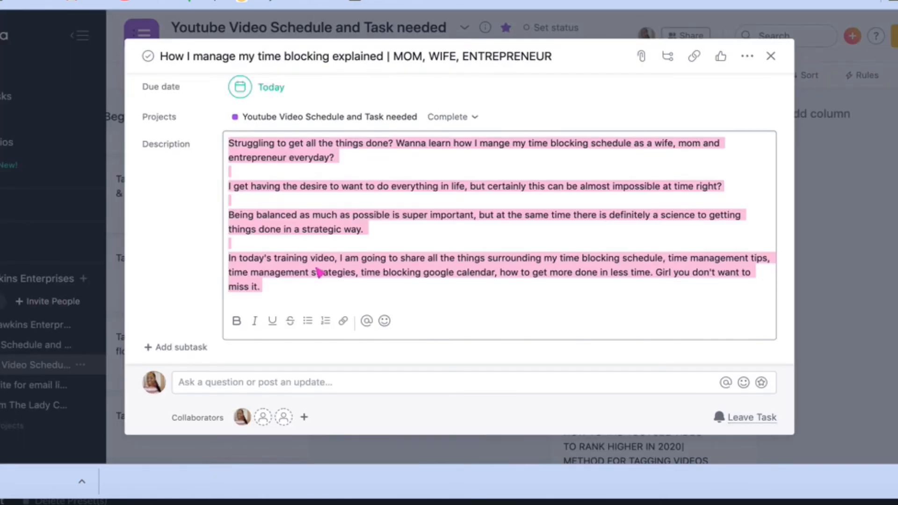
- Copy the keyword list in the Asana task comment up to "time blocking tutorial" and paste it into the YouTube draft's tags
scroll(300, 243, "down", 10)
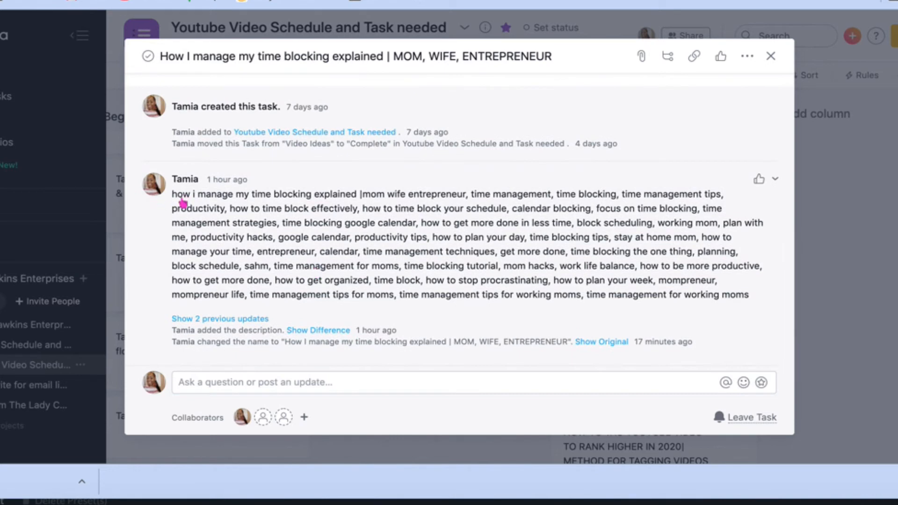
left_click_drag(177, 195, 507, 276)
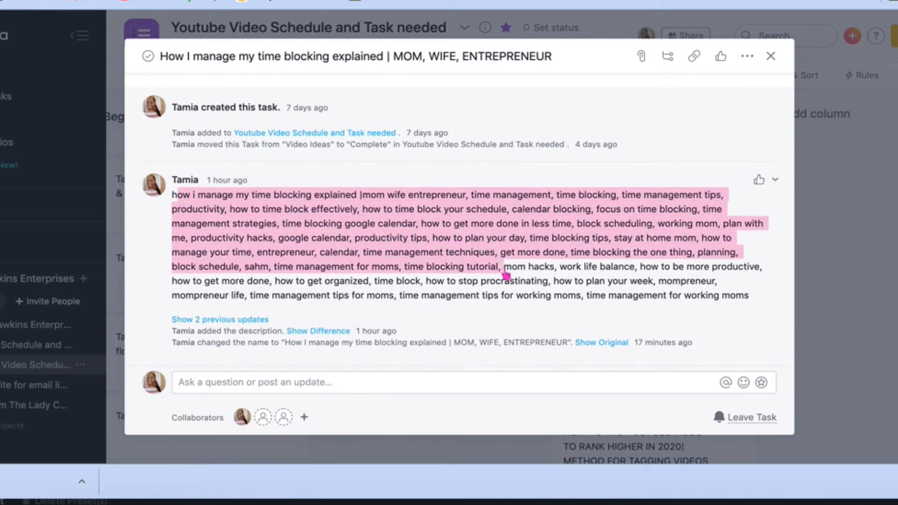
right_click(436, 239)
left_click(451, 261)
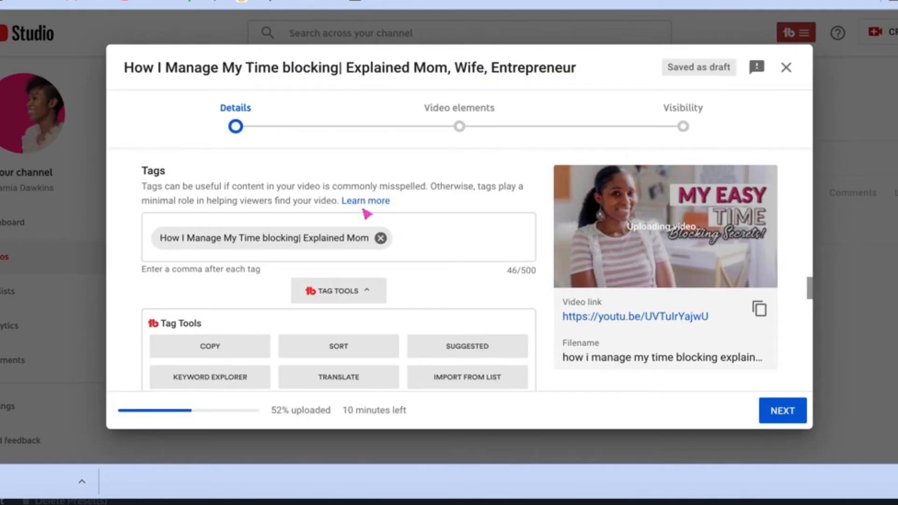
left_click(435, 243)
key("ctrl+v")
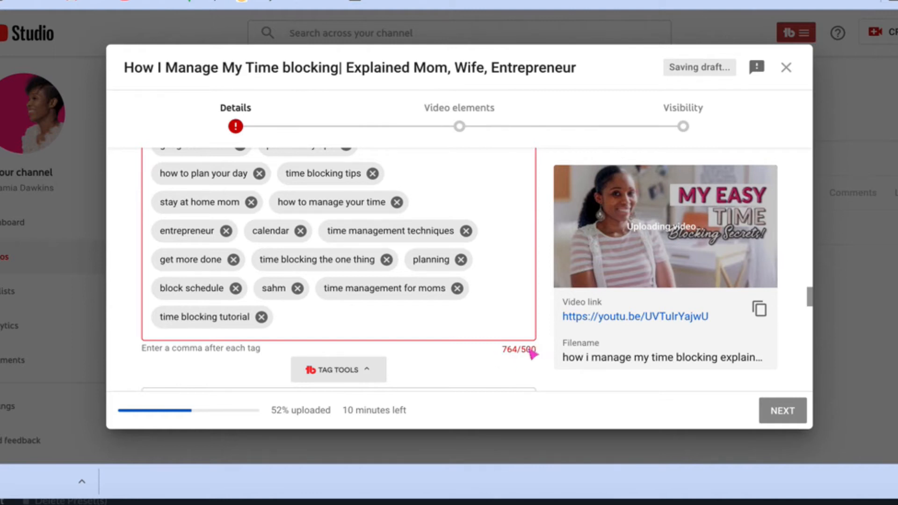
- Remove the tags time blocking tutorial, sahm, planning, time management for moms, block schedule, get more done and calendar
left_click(261, 318)
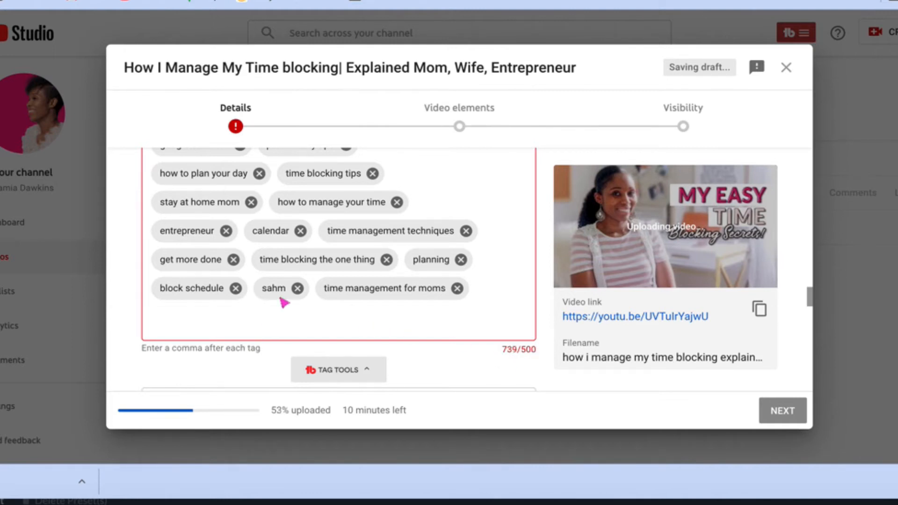
left_click(297, 288)
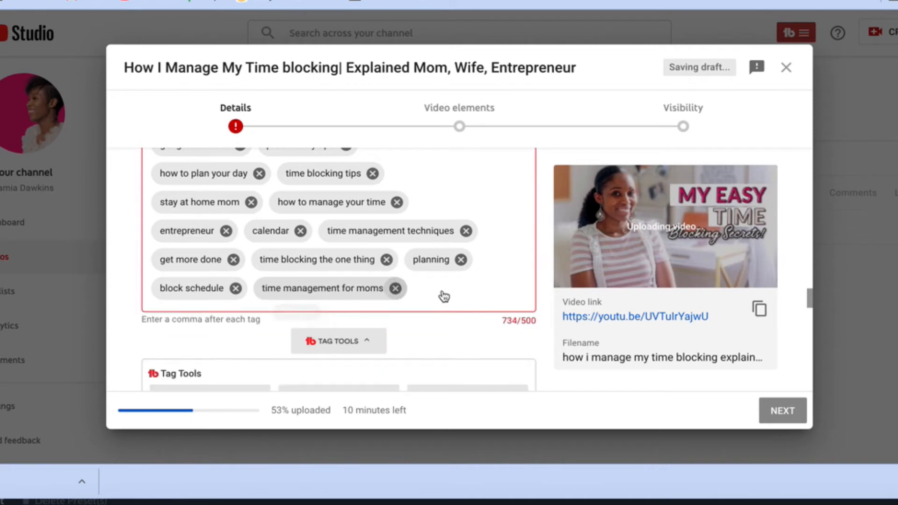
left_click(461, 260)
left_click(396, 260)
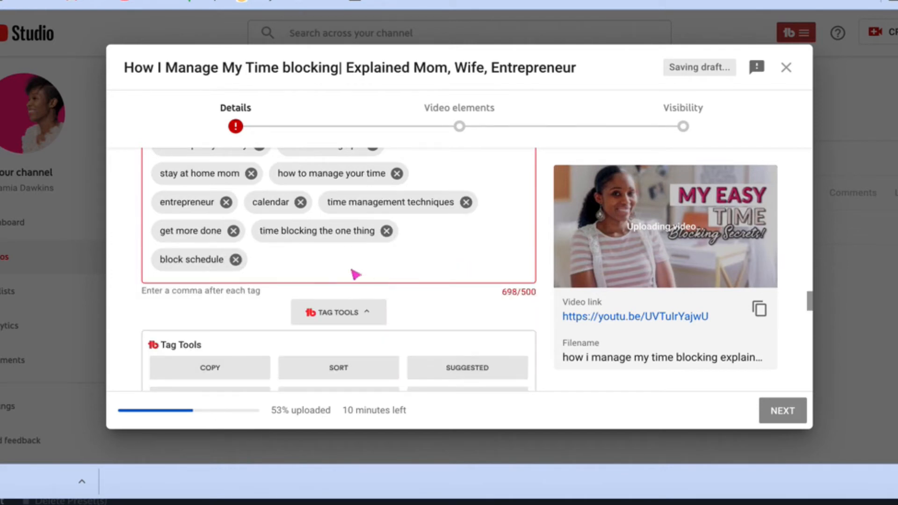
left_click(236, 260)
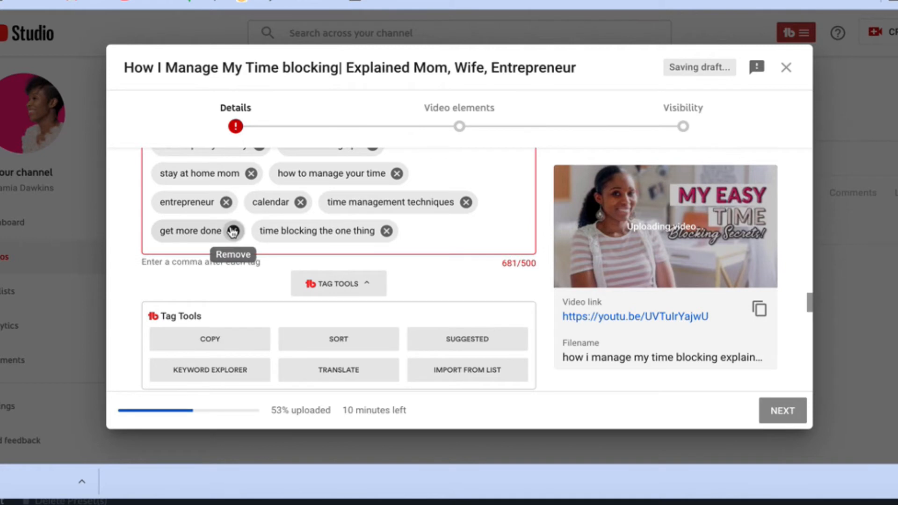
left_click(233, 230)
left_click(302, 203)
- Sort the recommended tags by score instead of relevance
scroll(309, 327, "down", 5)
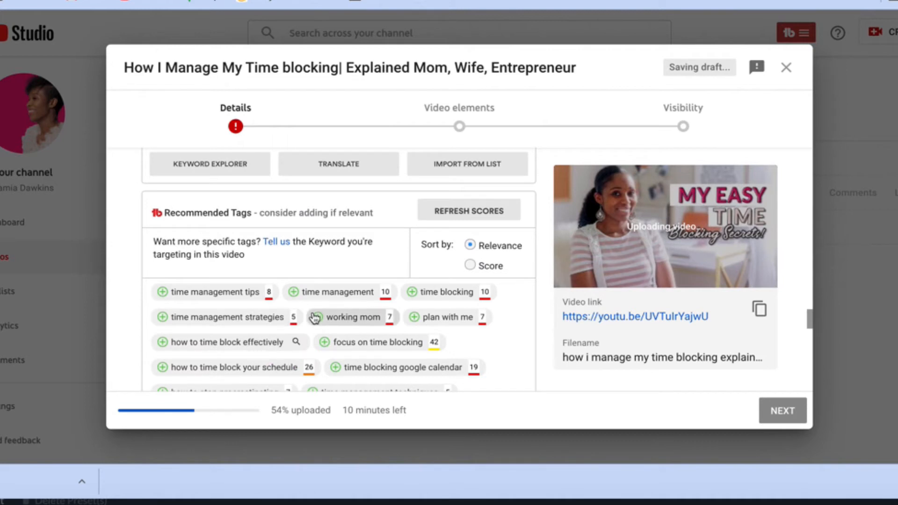
scroll(315, 315, "down", 1)
scroll(315, 315, "up", 2)
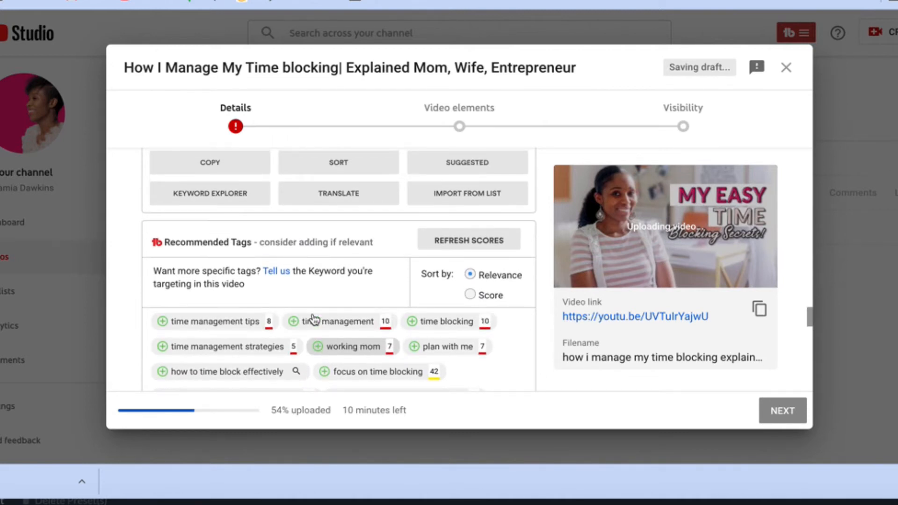
scroll(369, 240, "down", 1)
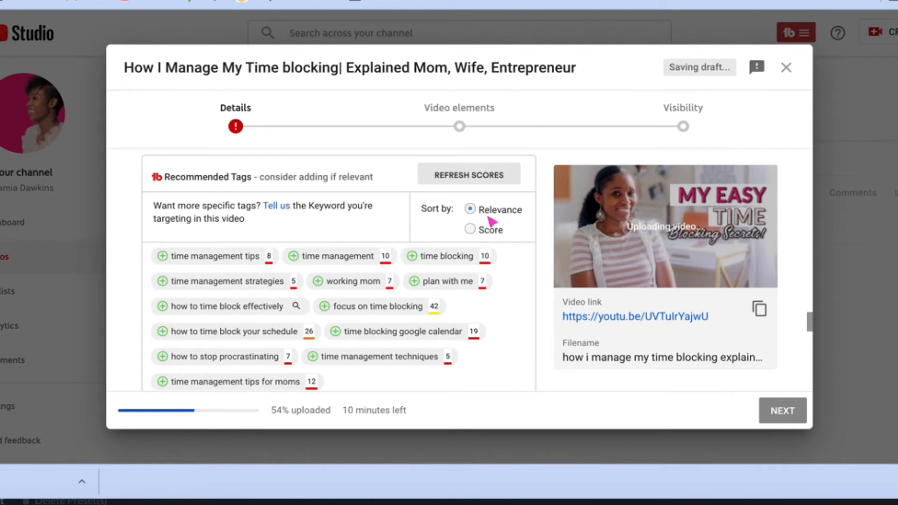
left_click(472, 230)
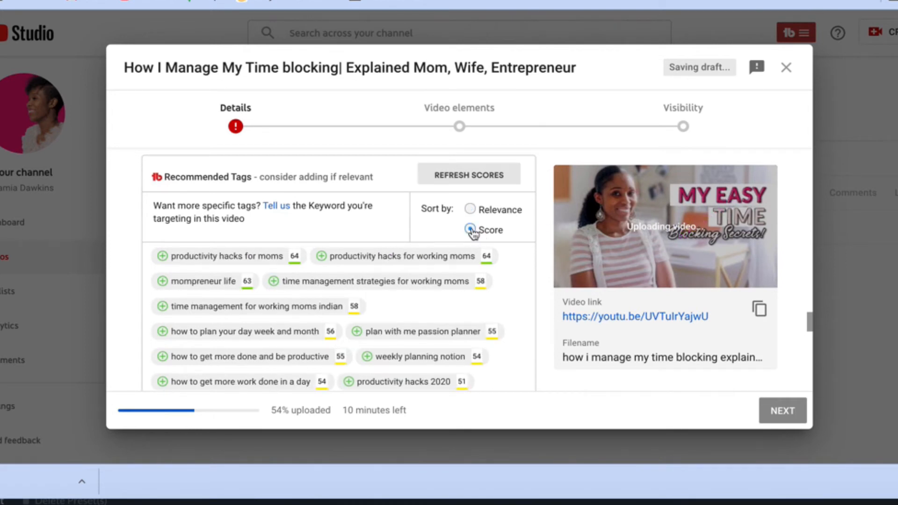
- Add the recommended tags productivity hacks for moms, productivity hacks for working moms and mompreneur life
scroll(287, 325, "up", 1)
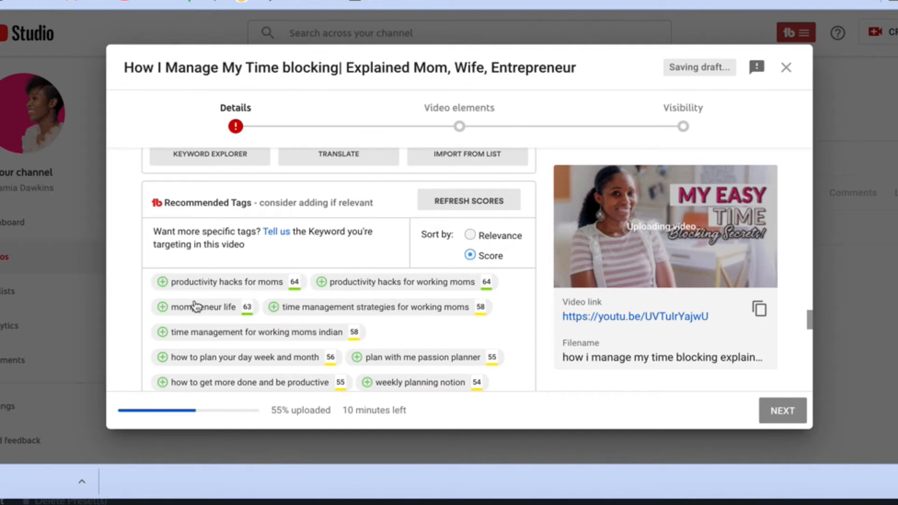
left_click(162, 282)
scroll(344, 273, "down", 7)
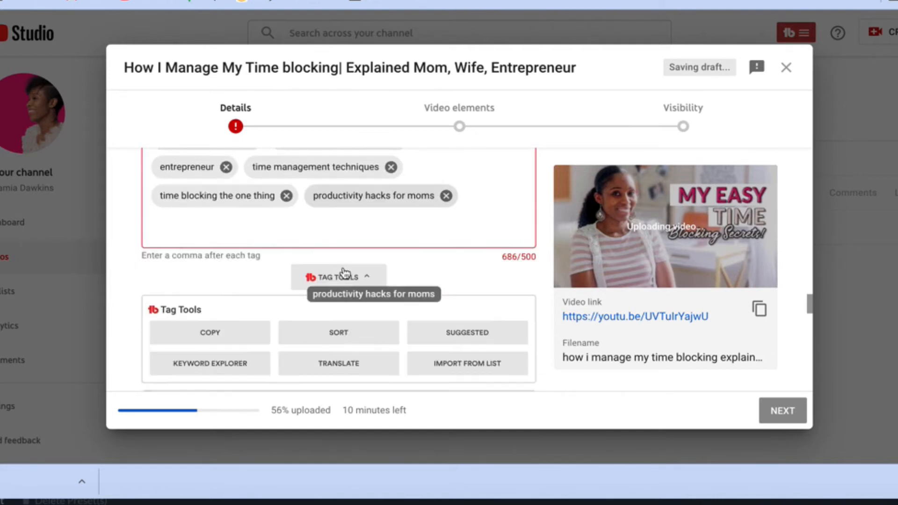
scroll(345, 271, "up", 1)
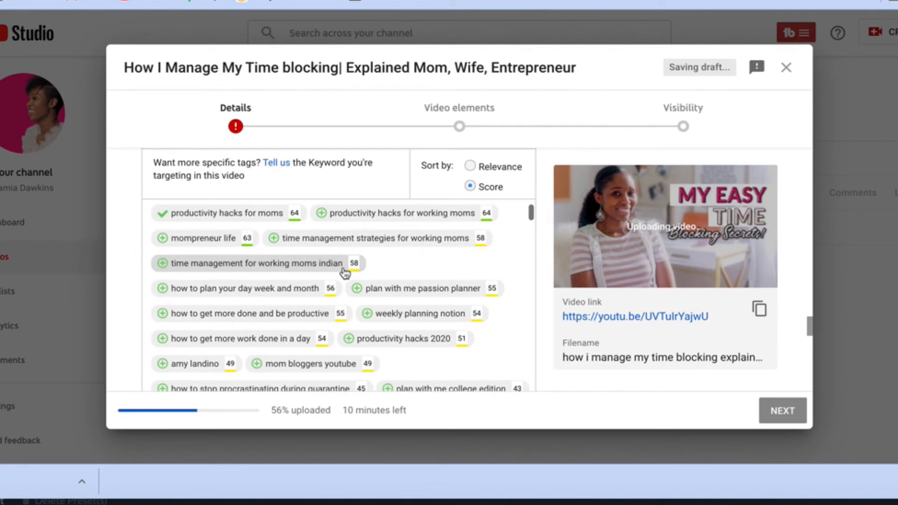
left_click(321, 212)
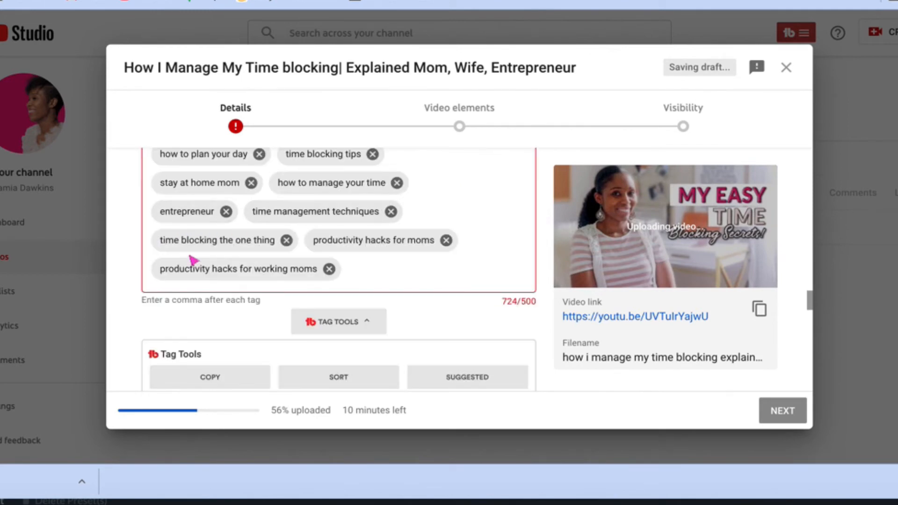
scroll(190, 255, "down", 5)
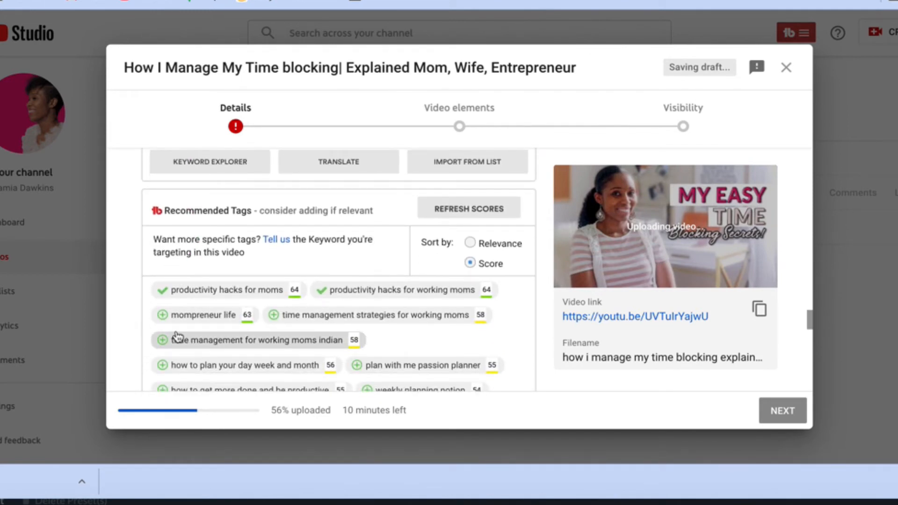
left_click(164, 317)
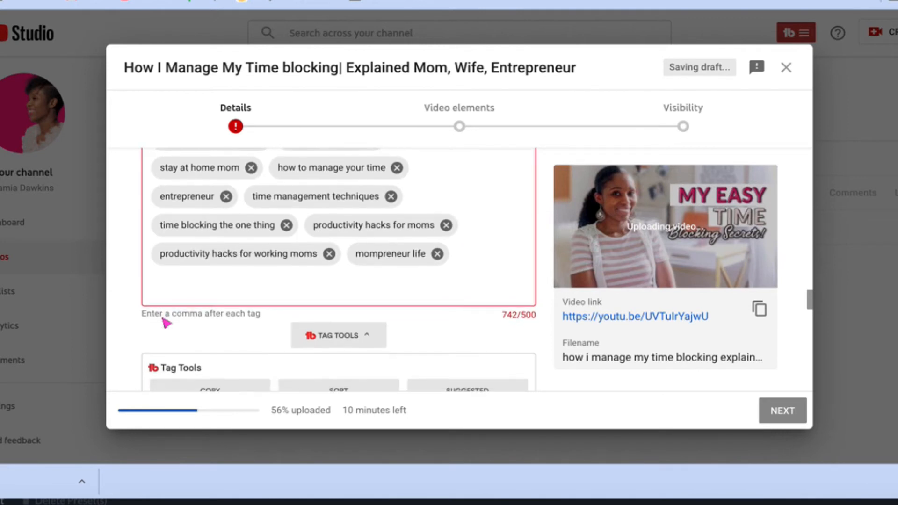
- Bring the tags under the 500-character limit by removing ones such as working mom, productivity hacks, time blocking tips, productivity tips and block scheduling
scroll(164, 322, "up", 3)
scroll(164, 323, "up", 1)
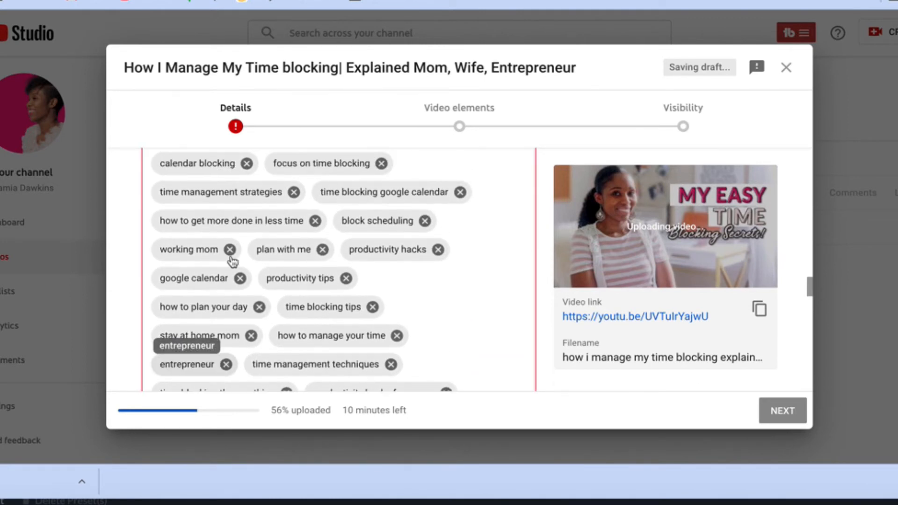
left_click(231, 251)
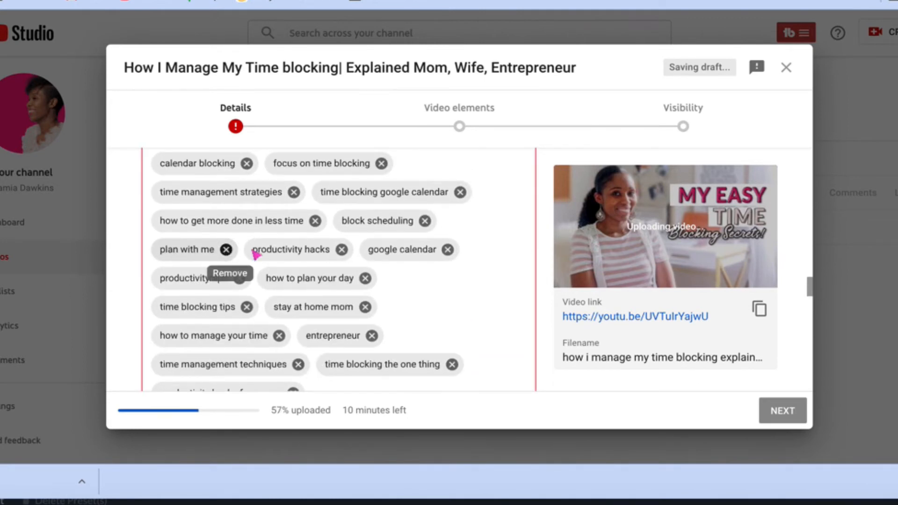
left_click(343, 251)
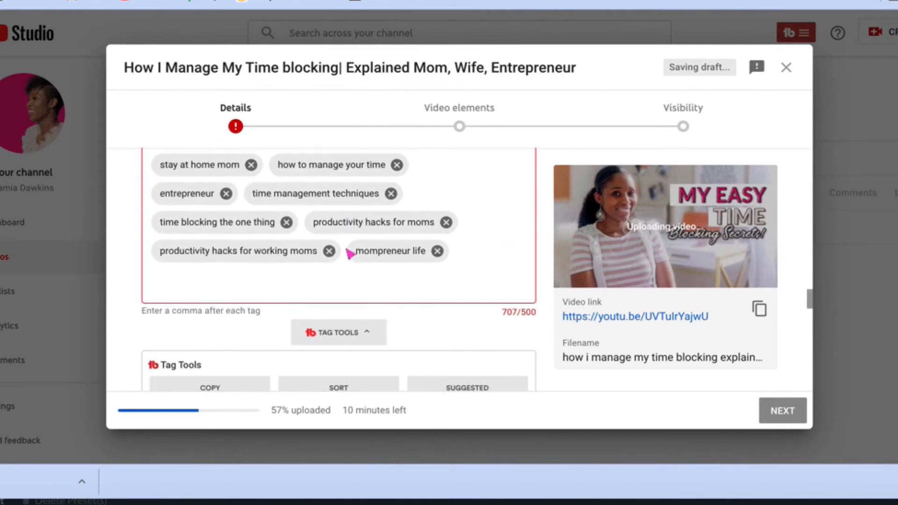
left_click(373, 215)
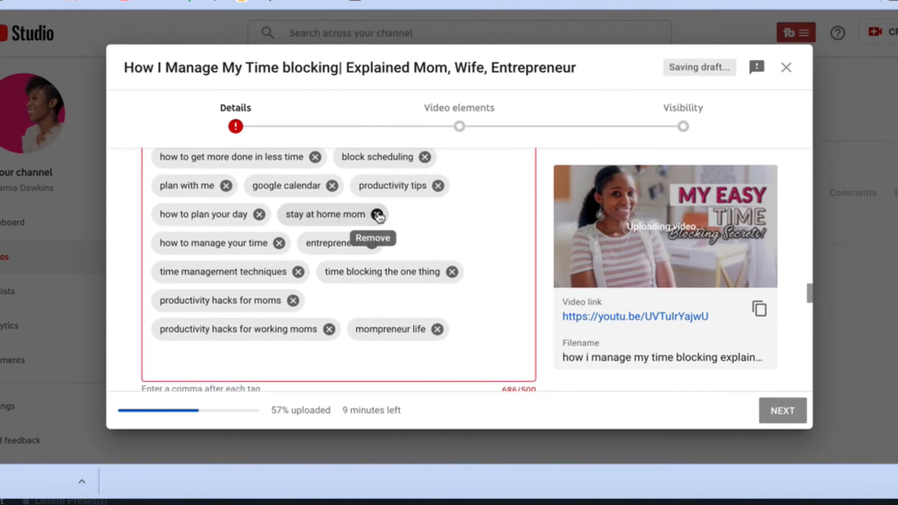
left_click(438, 185)
left_click(425, 157)
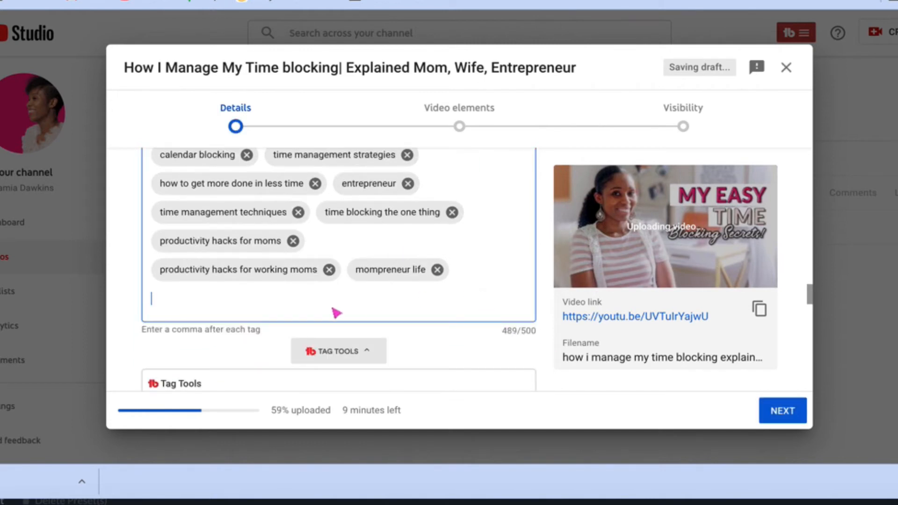
- Add the channel name written as one word as a tag and remove the productivity tag
type("tama")
key("BackSpace")
key("BackSpace")
type("miadawi")
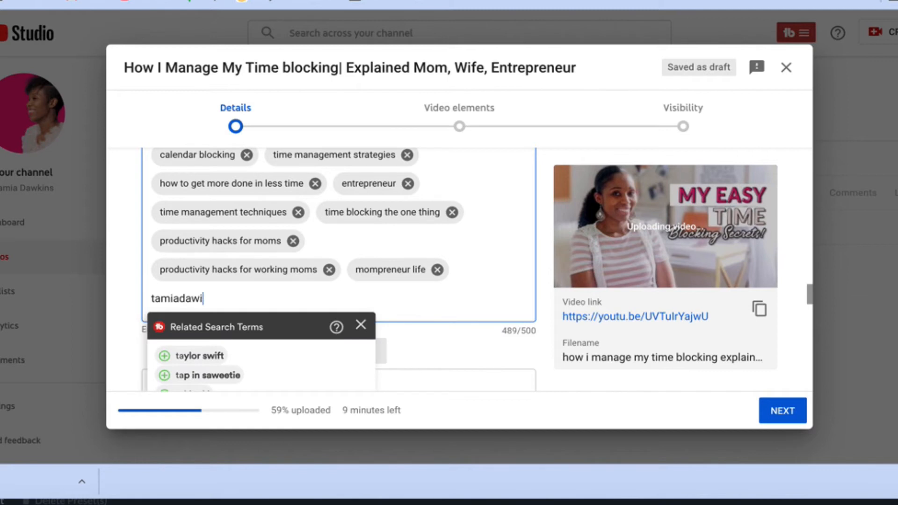
key("BackSpace")
type("kins")
key("Return")
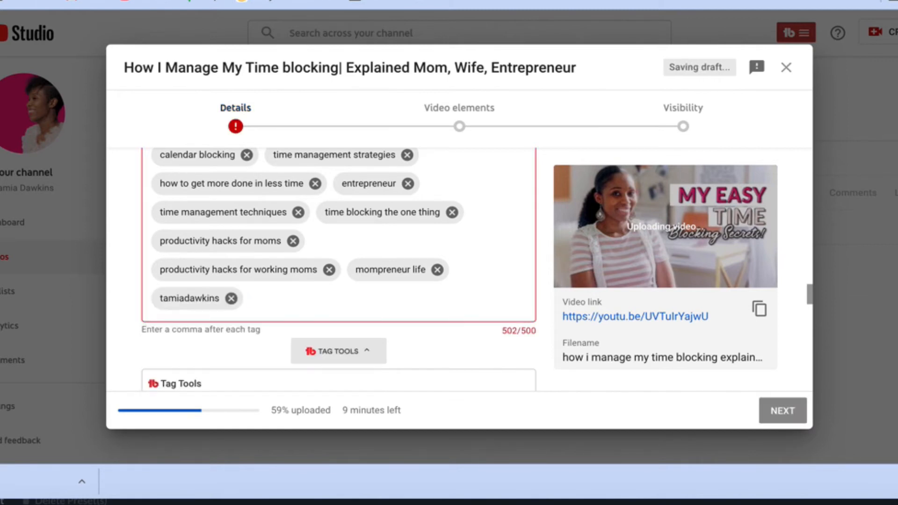
scroll(301, 275, "up", 2)
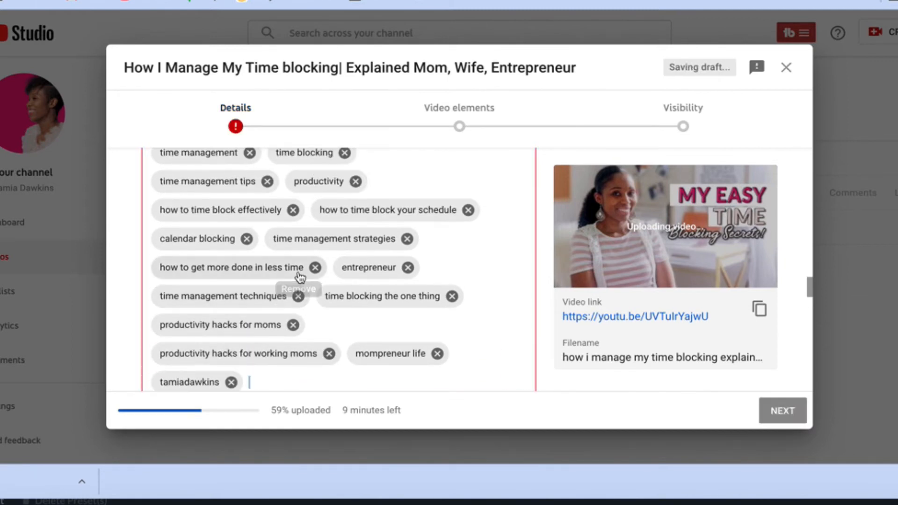
scroll(328, 239, "up", 1)
left_click(356, 206)
scroll(385, 347, "down", 1)
- Set the video location to Florida
scroll(384, 348, "down", 8)
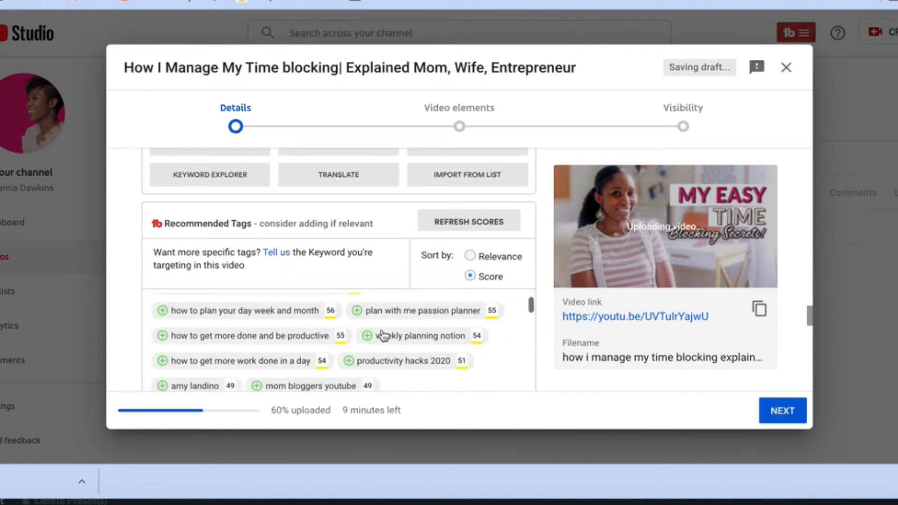
scroll(384, 229, "down", 10)
scroll(385, 230, "down", 2)
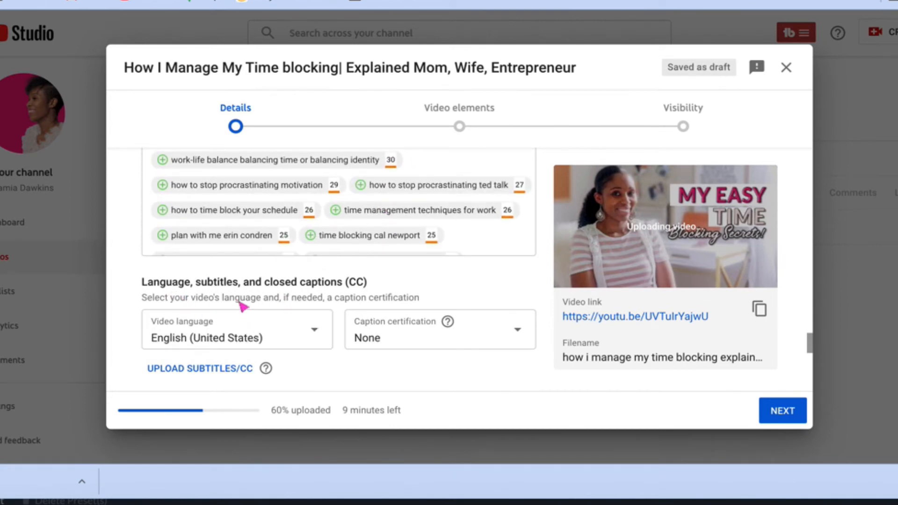
scroll(321, 330, "down", 3)
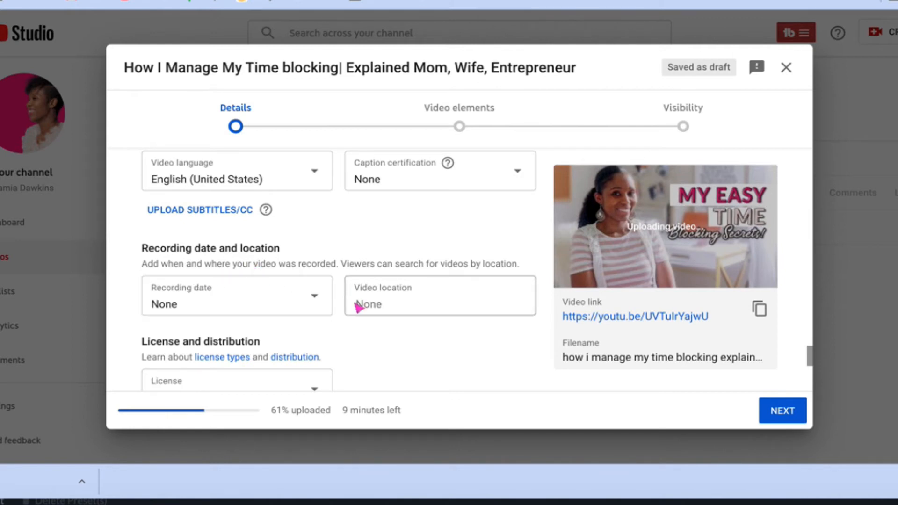
left_click(408, 306)
type("florida")
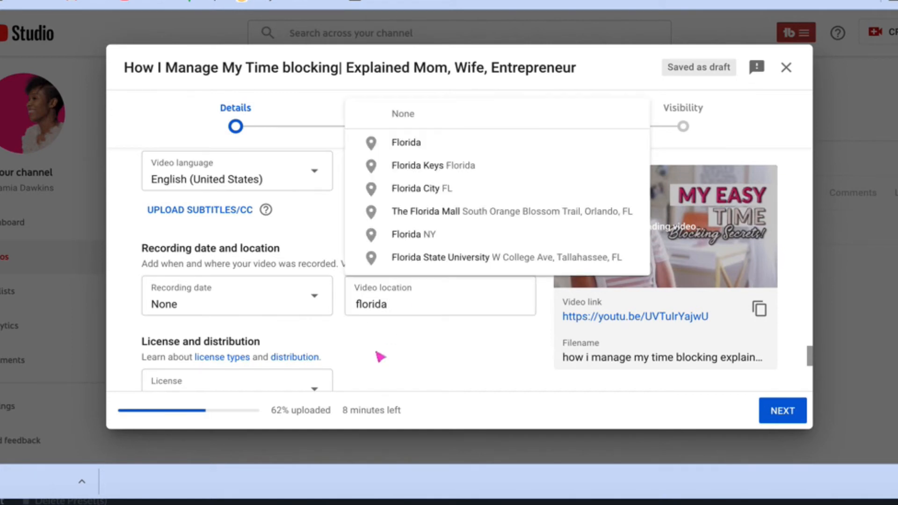
left_click(428, 145)
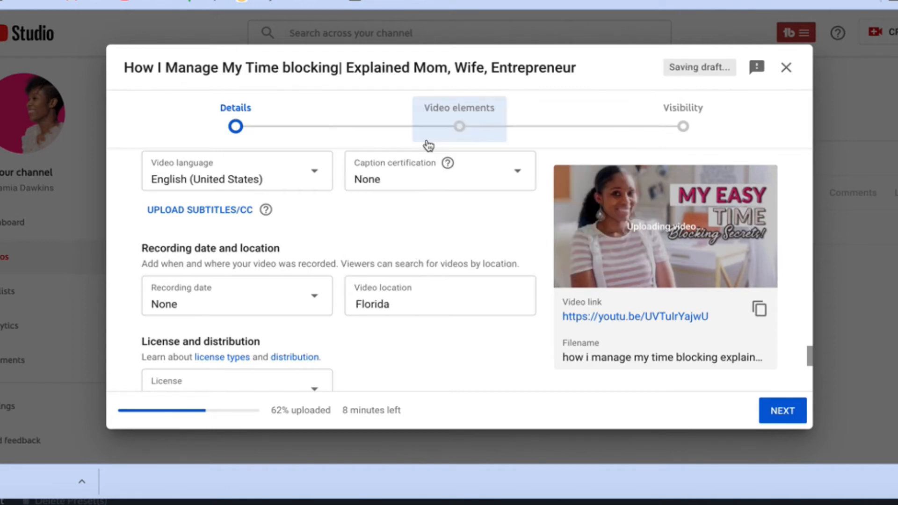
- Review the recording date, video location, license, embedding and subscriber notification settings
scroll(322, 350, "down", 1)
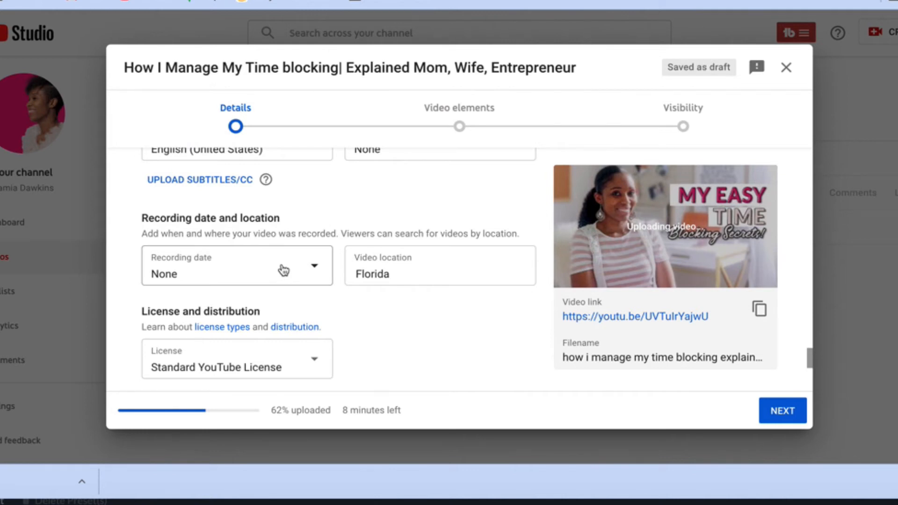
scroll(284, 271, "down", 3)
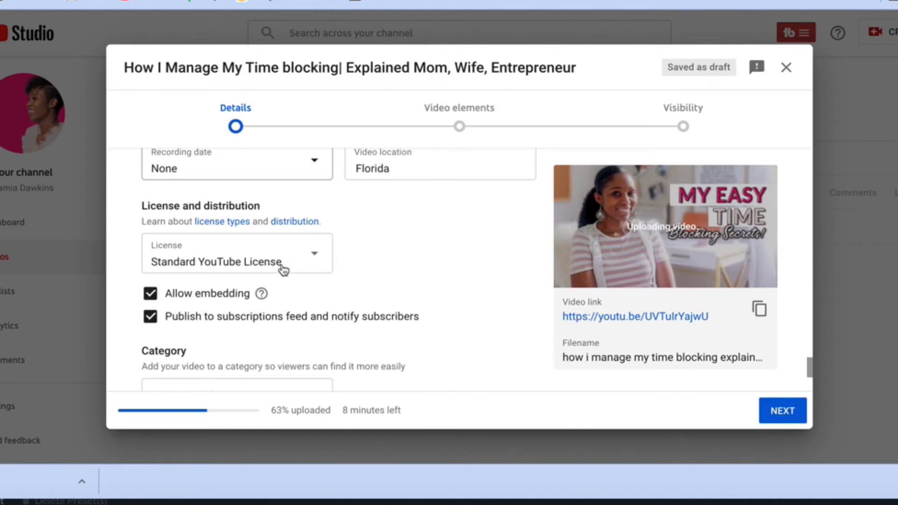
scroll(283, 270, "up", 2)
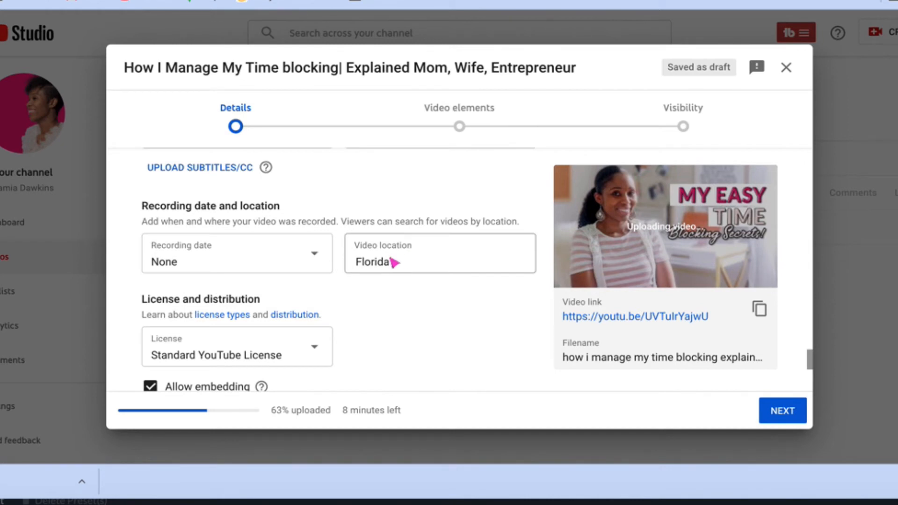
scroll(395, 262, "down", 1)
left_click(419, 230)
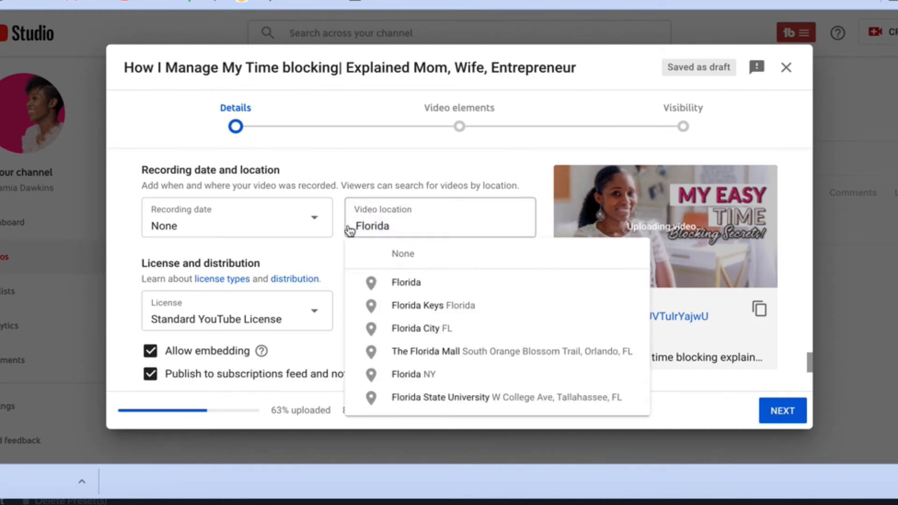
left_click(312, 257)
scroll(307, 255, "down", 1)
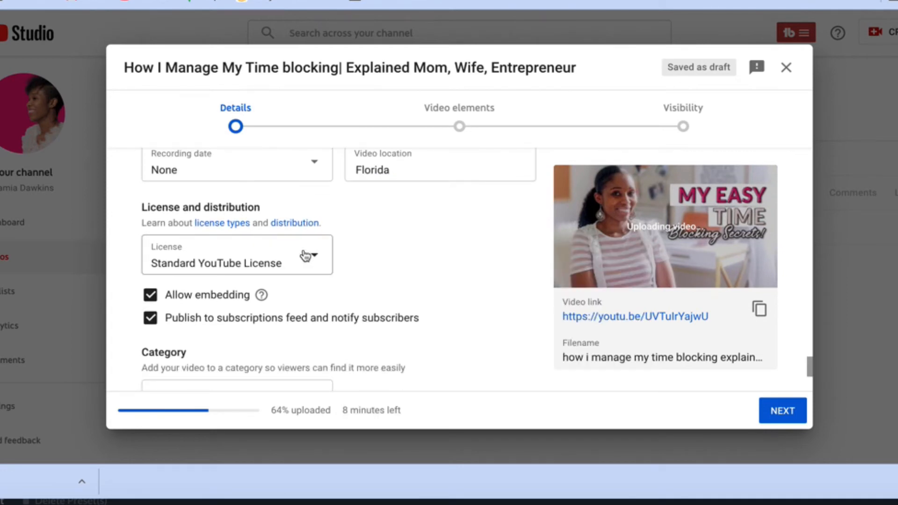
scroll(273, 279, "down", 1)
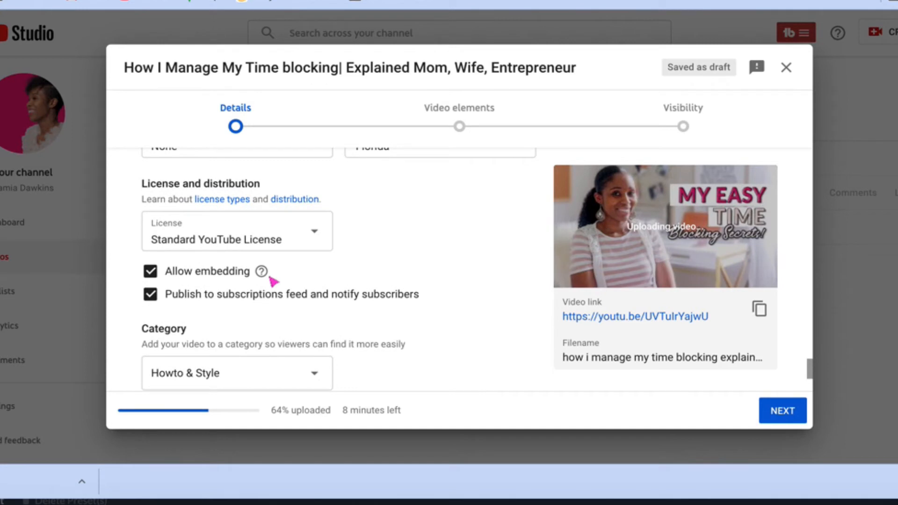
scroll(273, 280, "down", 1)
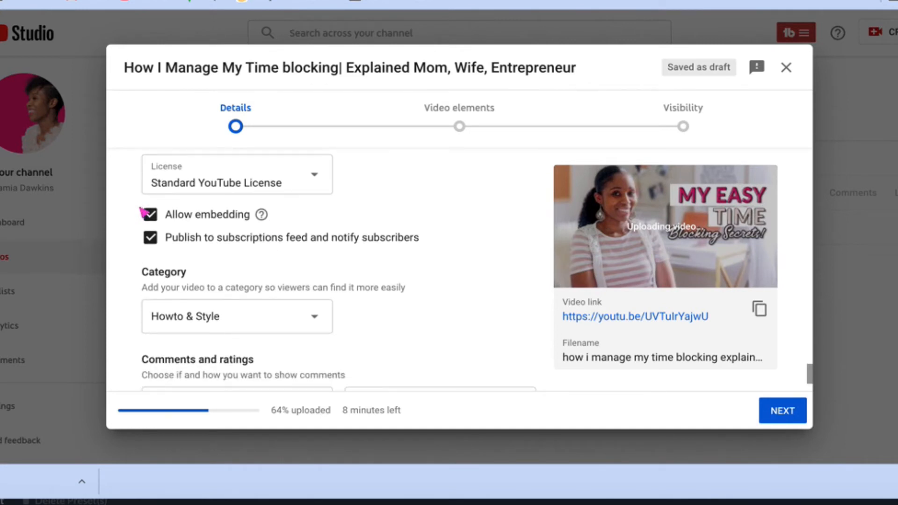
scroll(205, 234, "down", 1)
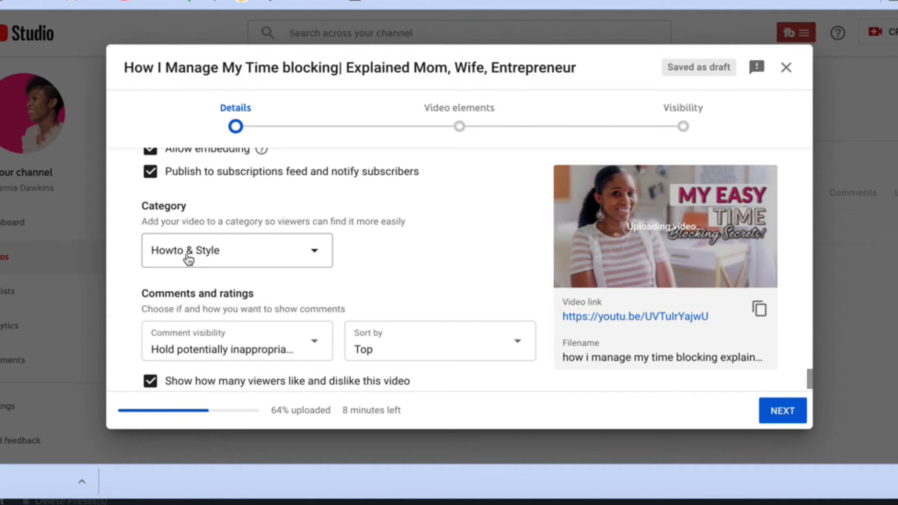
- Select Howto & Style as the category and continue to the Video elements stage
left_click(284, 247)
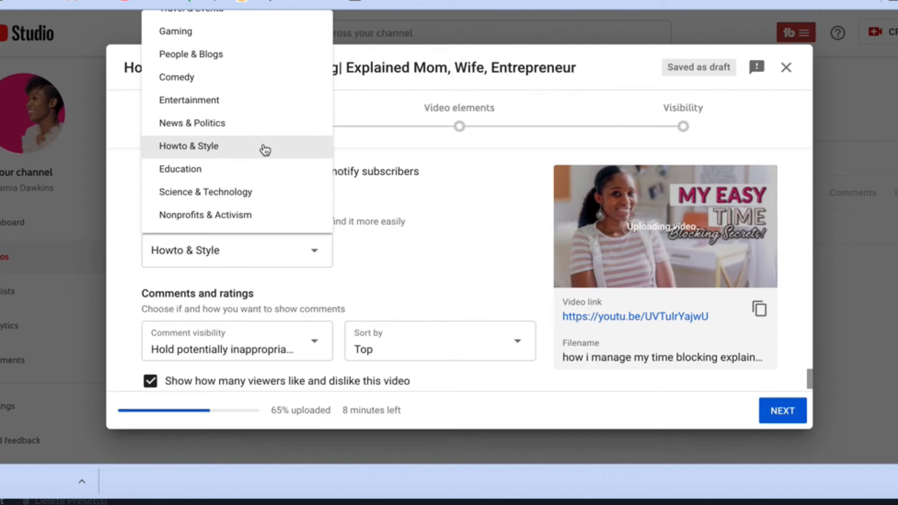
left_click(265, 147)
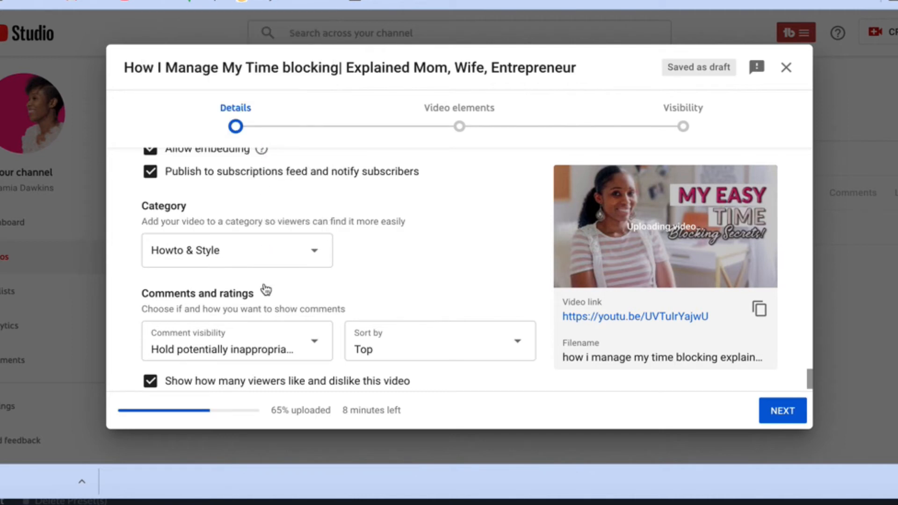
scroll(259, 345, "down", 1)
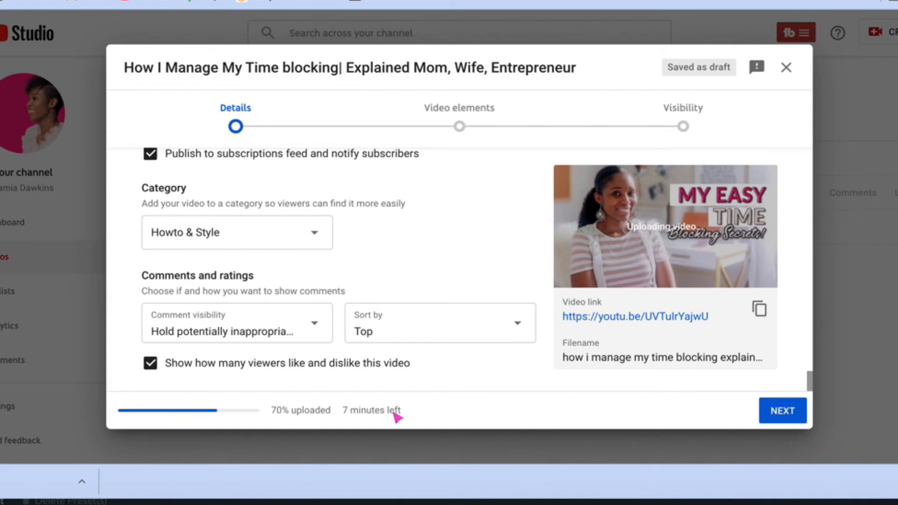
left_click(777, 417)
scroll(443, 283, "down", 1)
scroll(444, 284, "up", 1)
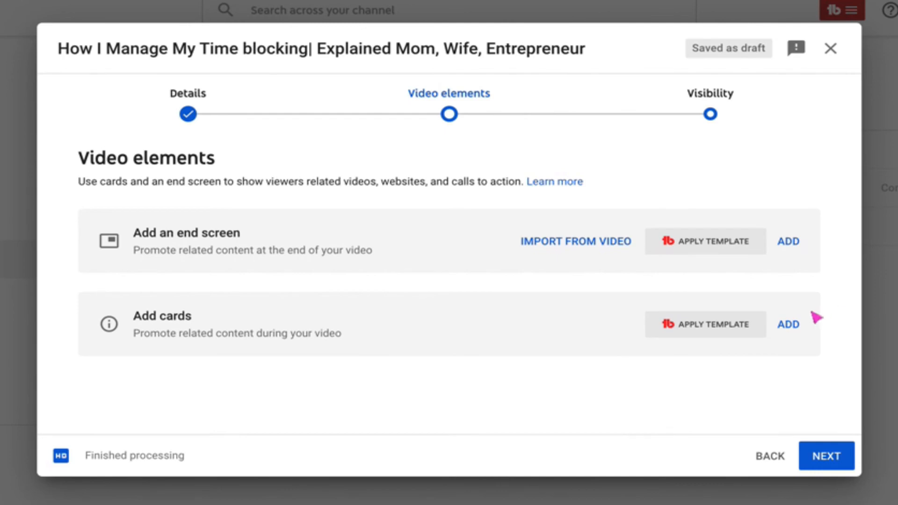
- Add a video card for "(MUST HAVE) Calendar Time Blocking Schedule" at 13:05:18 and save it
left_click(796, 328)
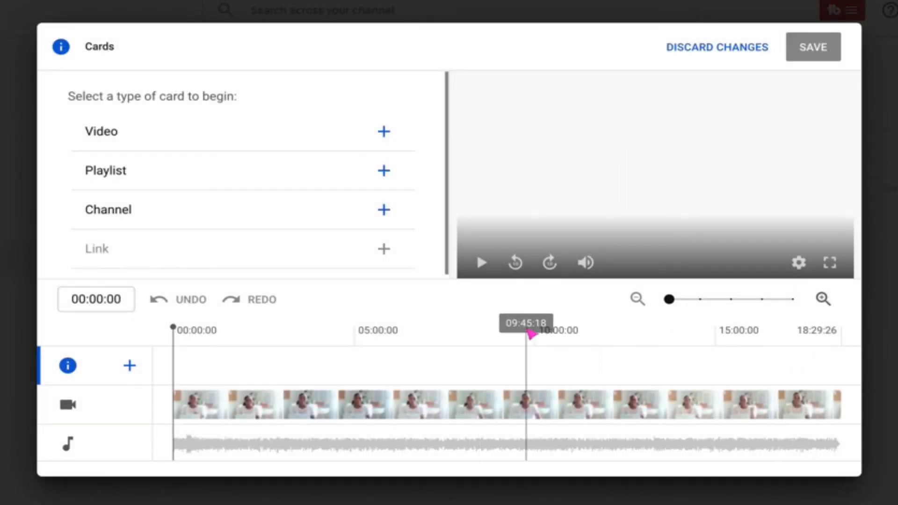
left_click(380, 135)
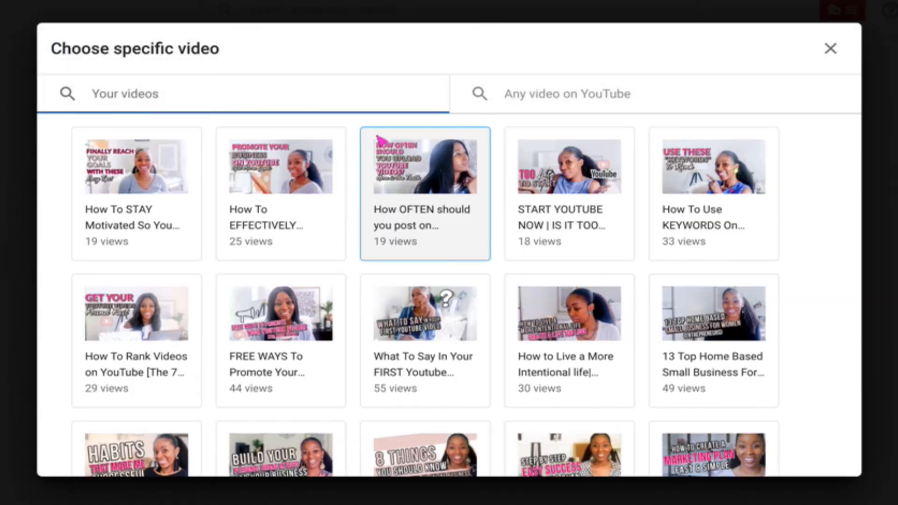
scroll(312, 304, "down", 2)
scroll(313, 304, "down", 4)
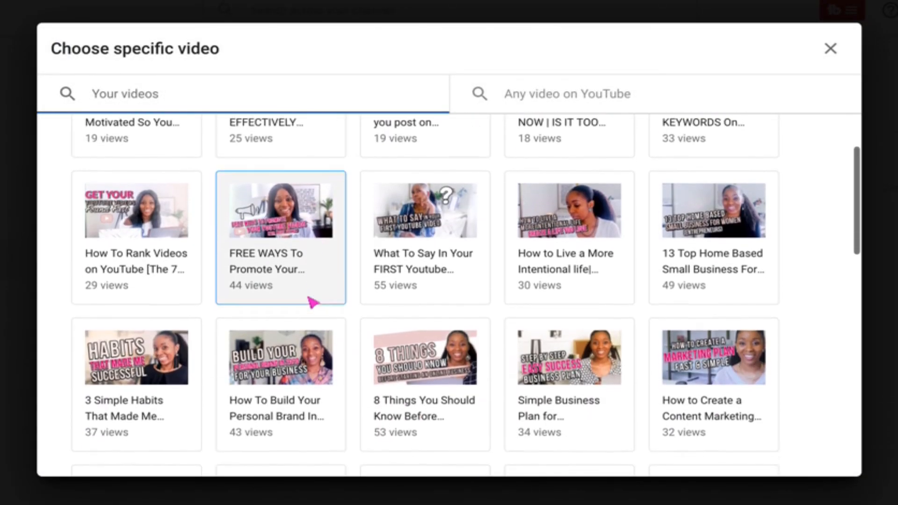
scroll(312, 303, "down", 10)
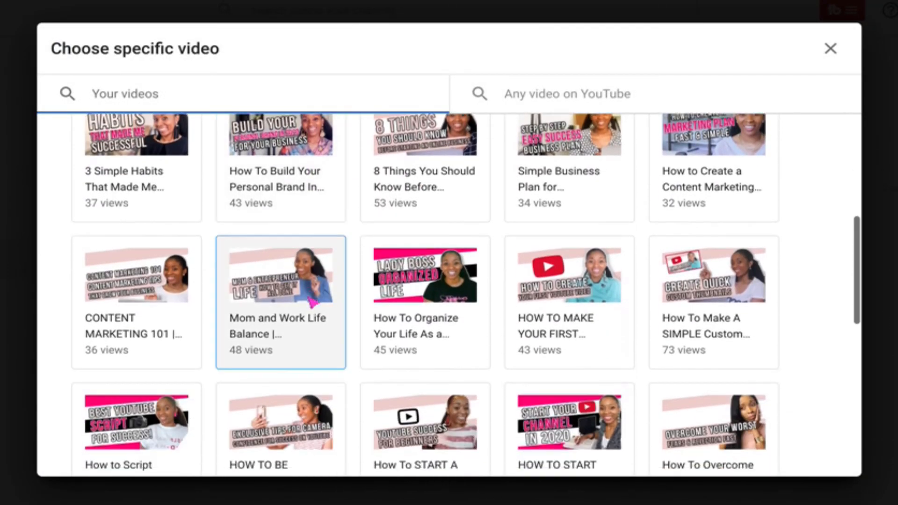
scroll(313, 303, "down", 1)
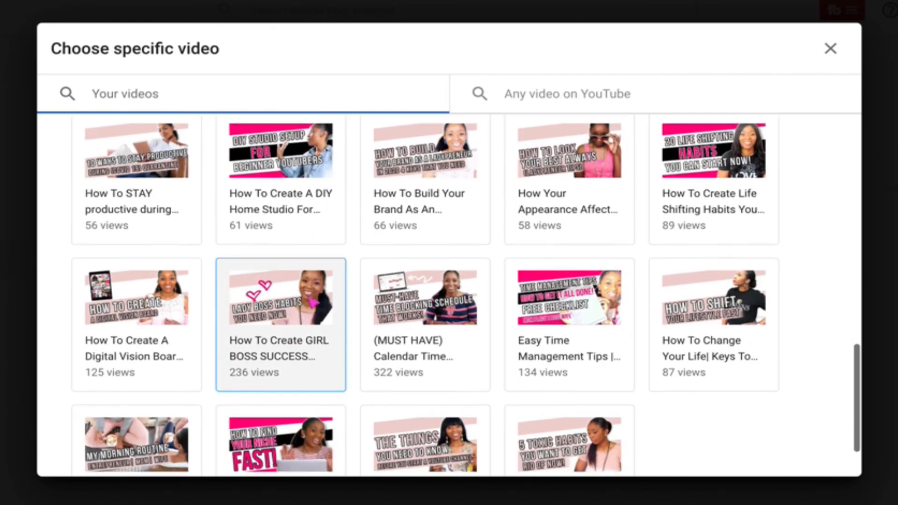
left_click(423, 322)
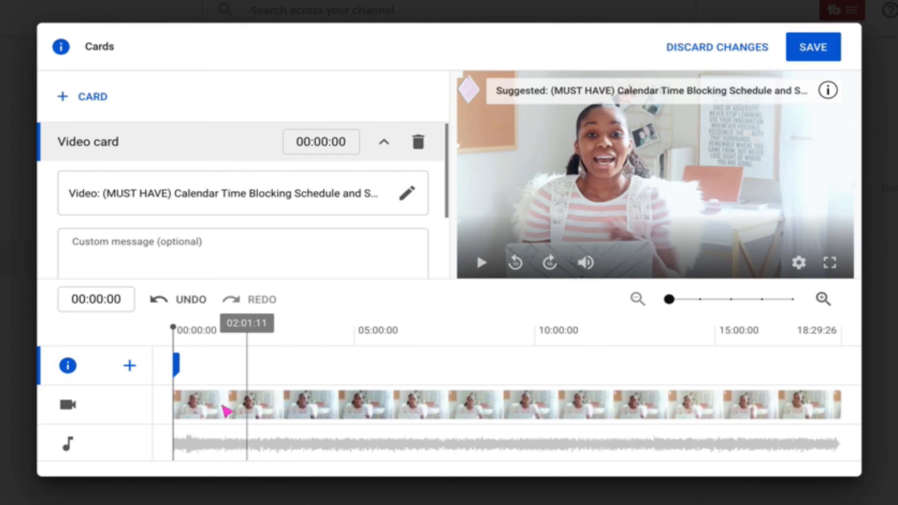
mouse_move(177, 370)
left_mouse_down()
mouse_move(503, 367)
mouse_move(649, 377)
left_mouse_up()
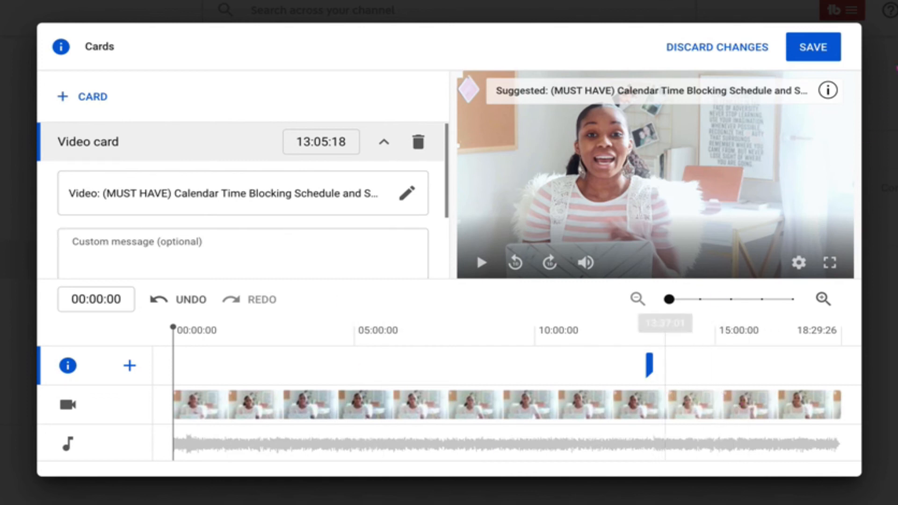
left_click(804, 58)
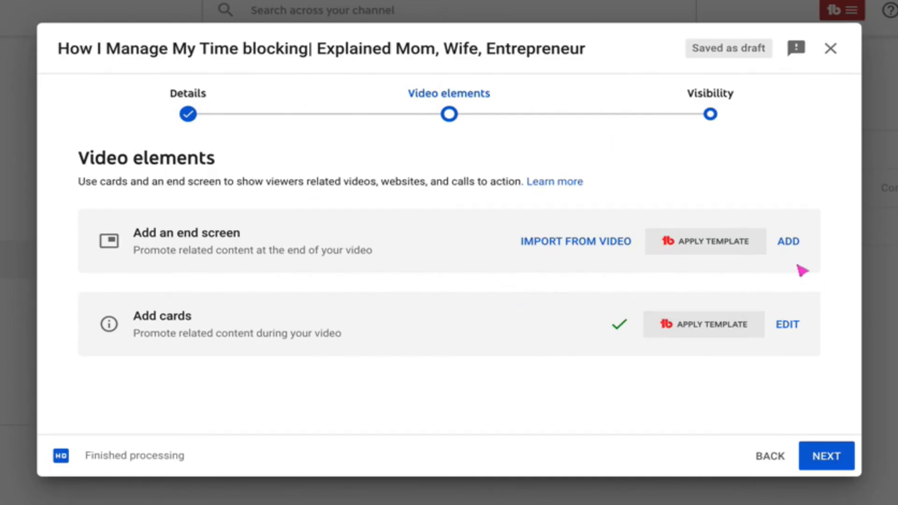
- Import the end screen elements from the latest video, preview and save them, and continue to the Visibility stage
left_click(788, 246)
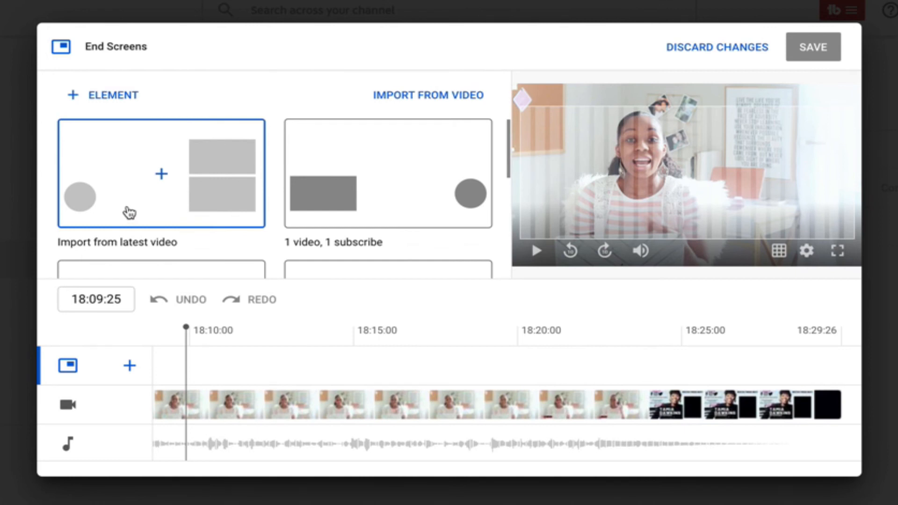
left_click(130, 213)
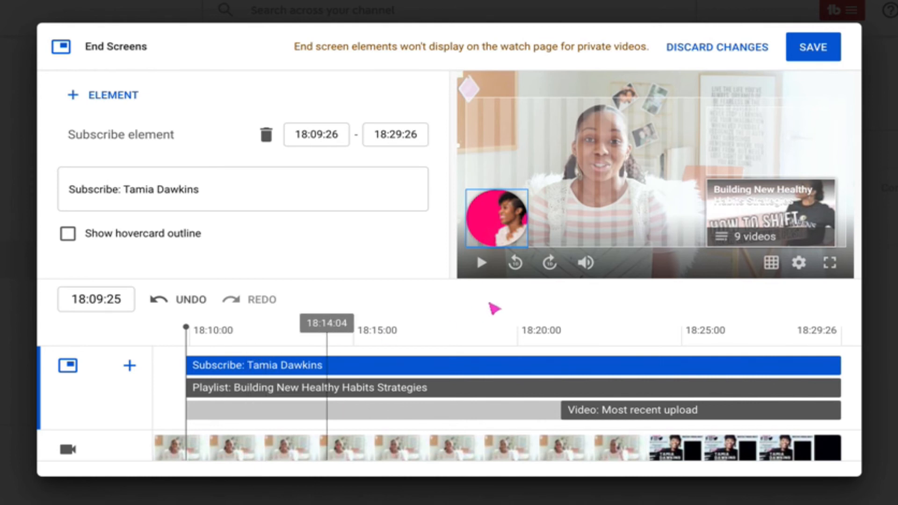
left_click(482, 264)
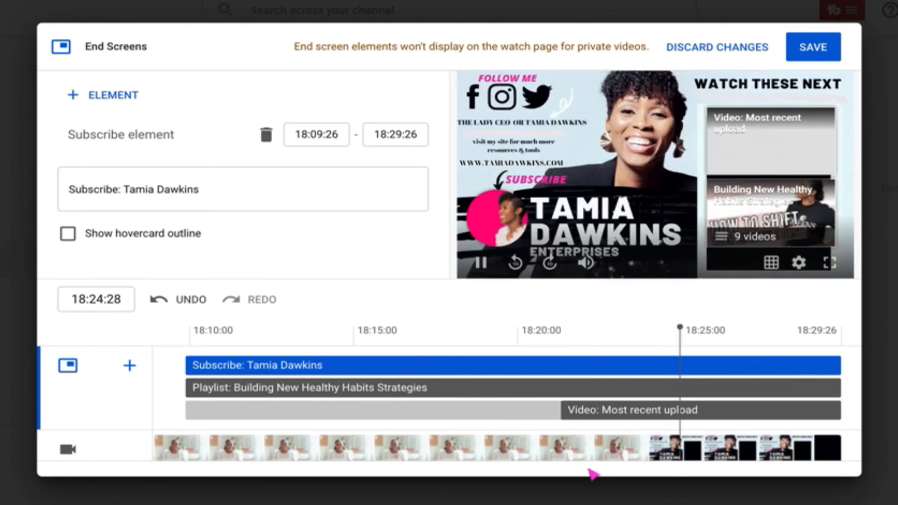
left_click(809, 47)
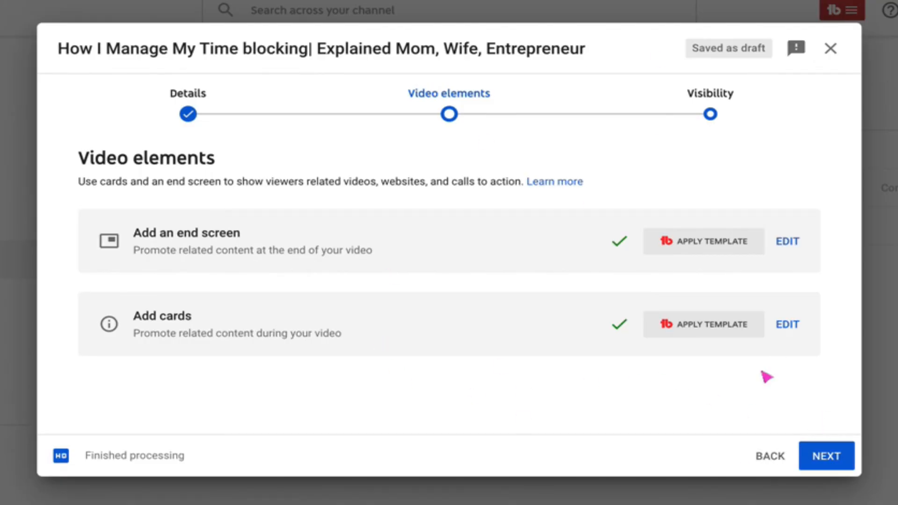
left_click(820, 465)
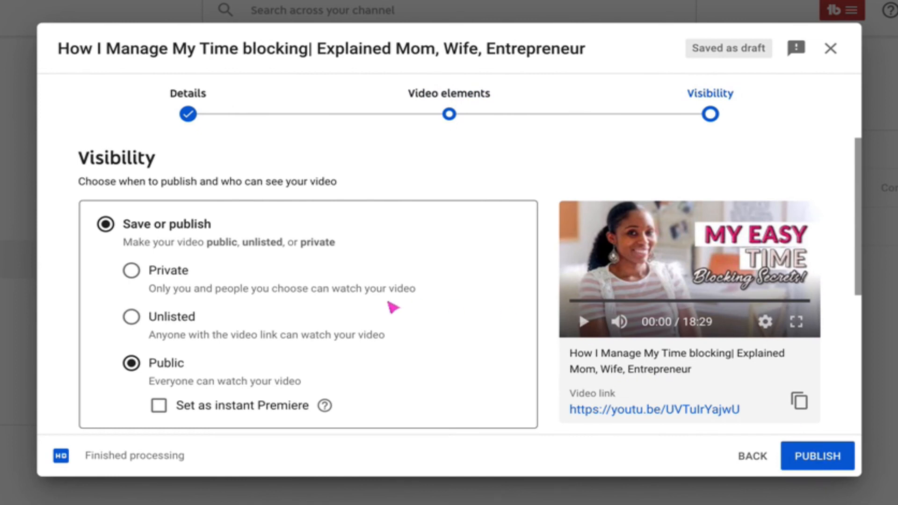
- Review the private, unlisted, public, Premiere and schedule options and the checks listed before publishing
scroll(242, 290, "down", 1)
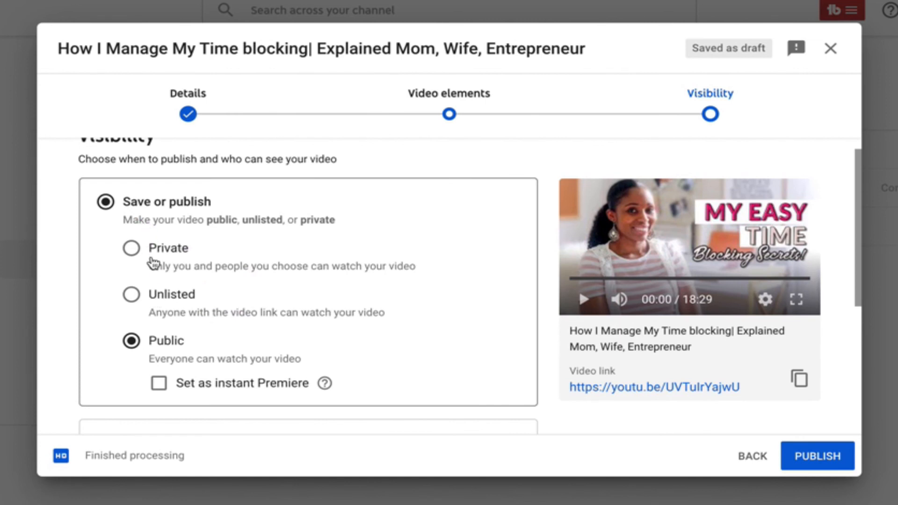
scroll(150, 259, "down", 1)
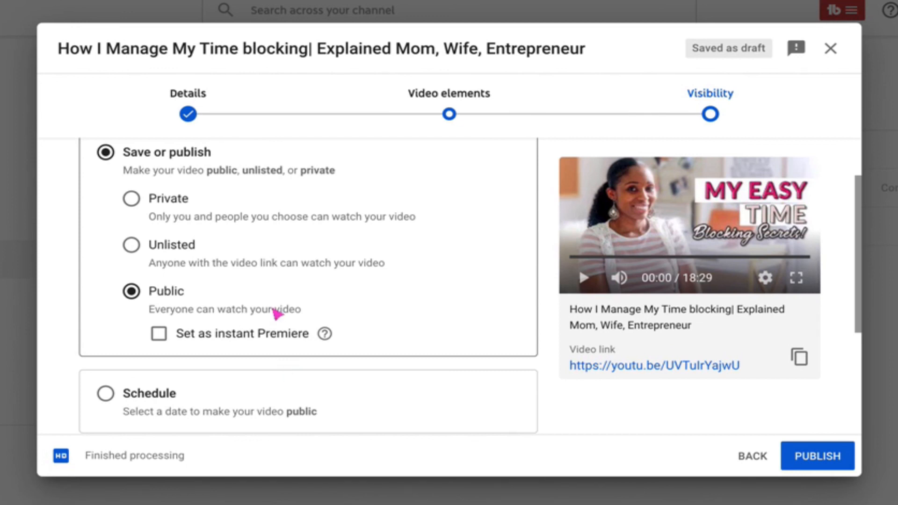
scroll(277, 315, "up", 1)
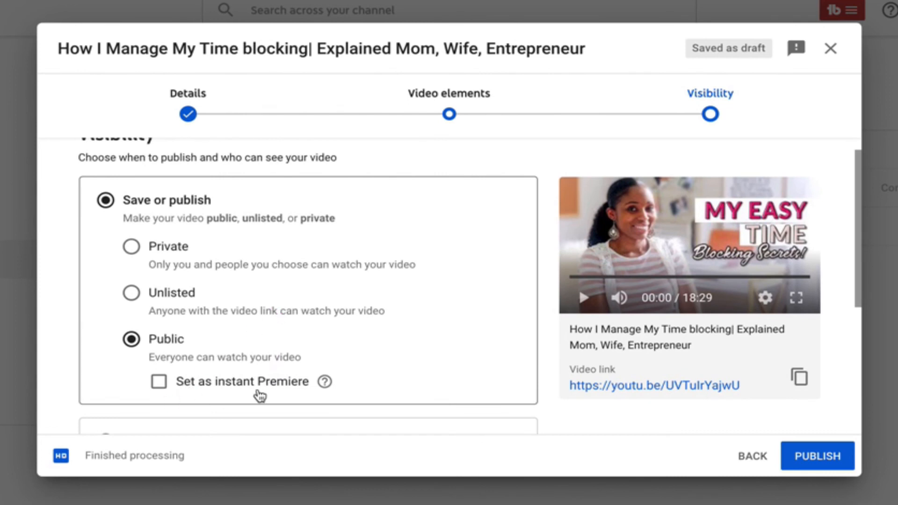
scroll(293, 301, "up", 1)
scroll(292, 301, "up", 1)
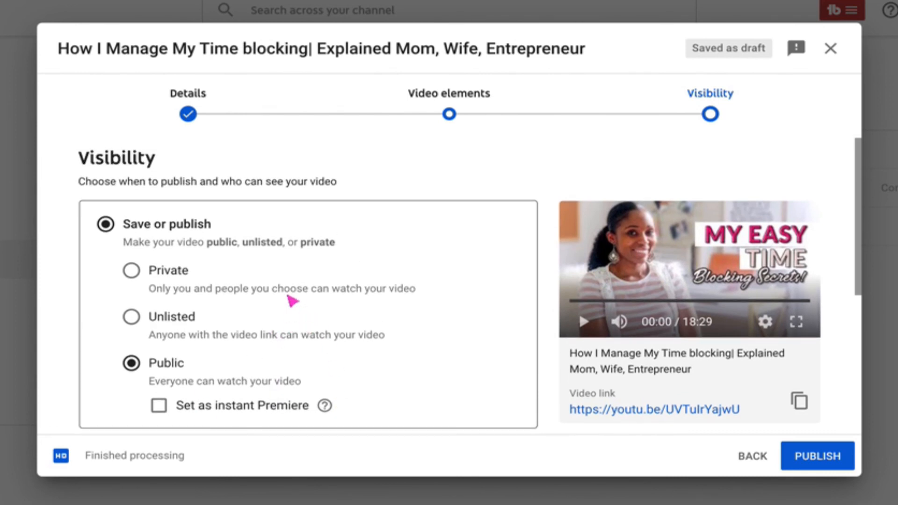
scroll(292, 301, "down", 3)
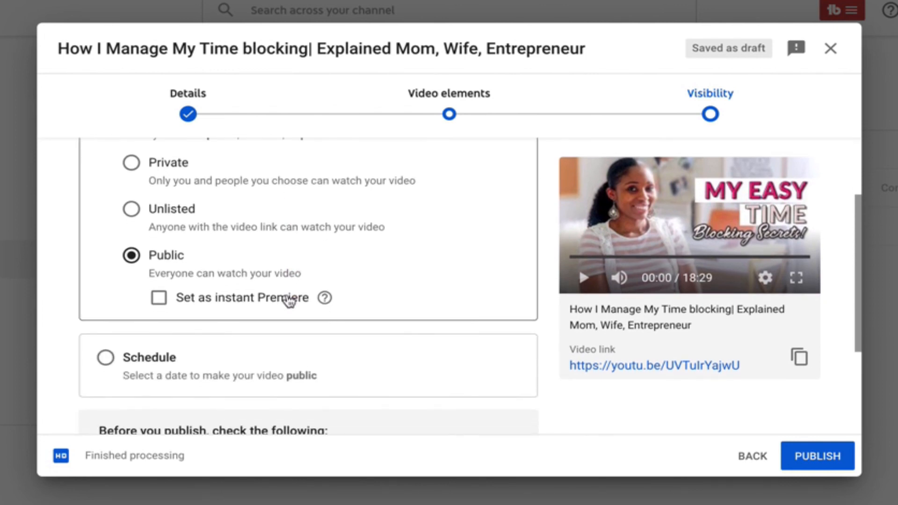
scroll(153, 229, "up", 2)
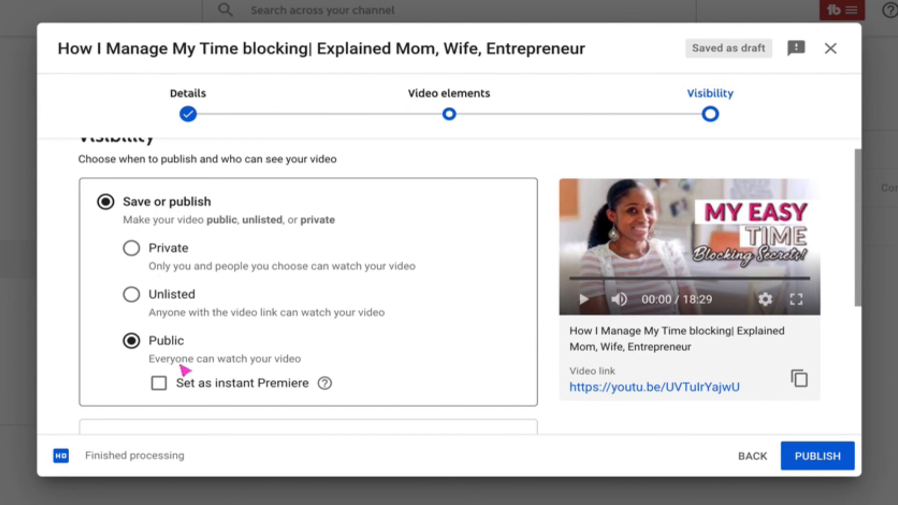
scroll(184, 371, "down", 3)
scroll(184, 371, "down", 2)
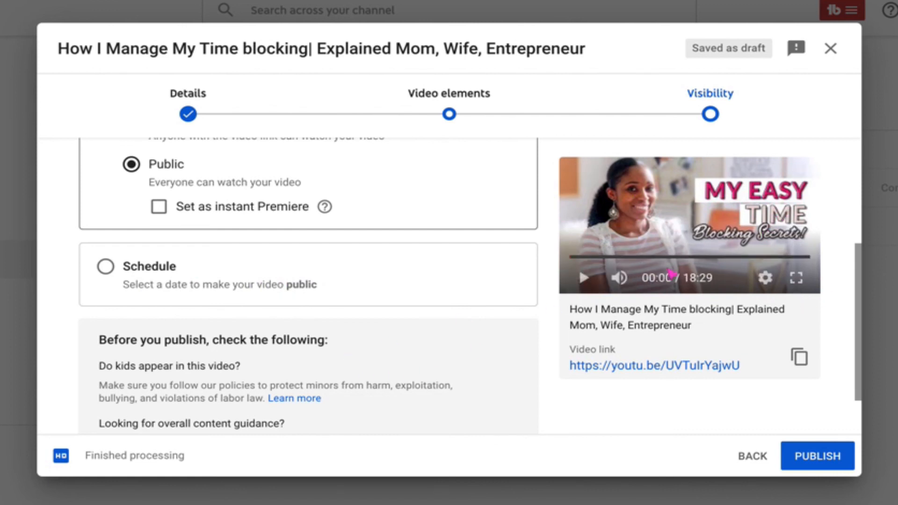
scroll(368, 286, "down", 1)
scroll(368, 287, "down", 1)
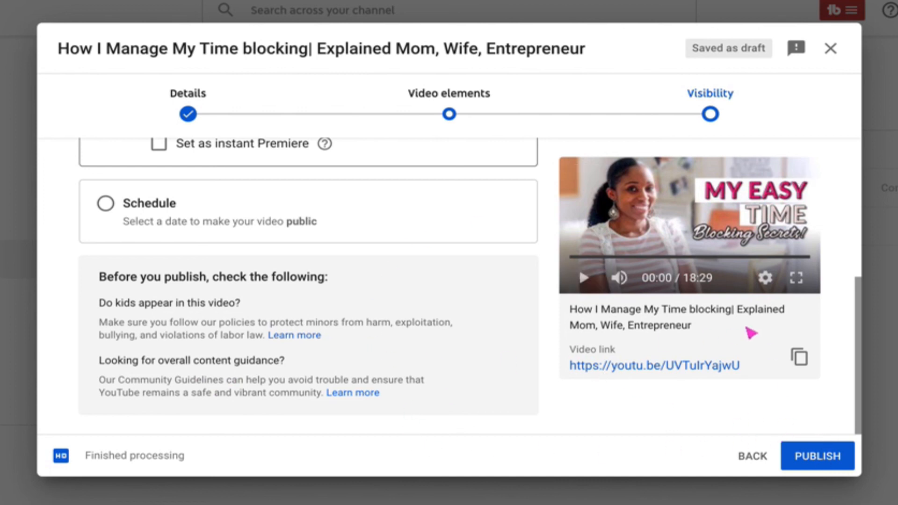
- Publish the video as public, look through the link sharing options and close the confirmation
left_click(803, 467)
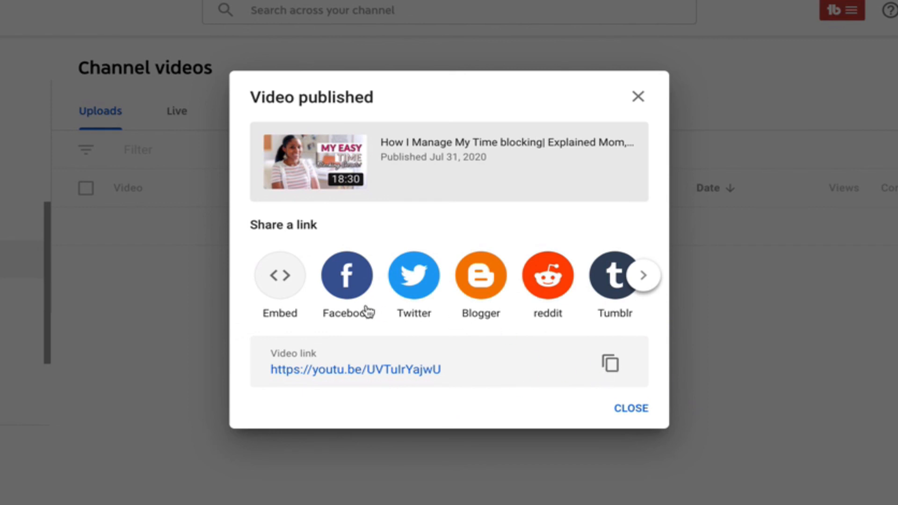
left_click(644, 280)
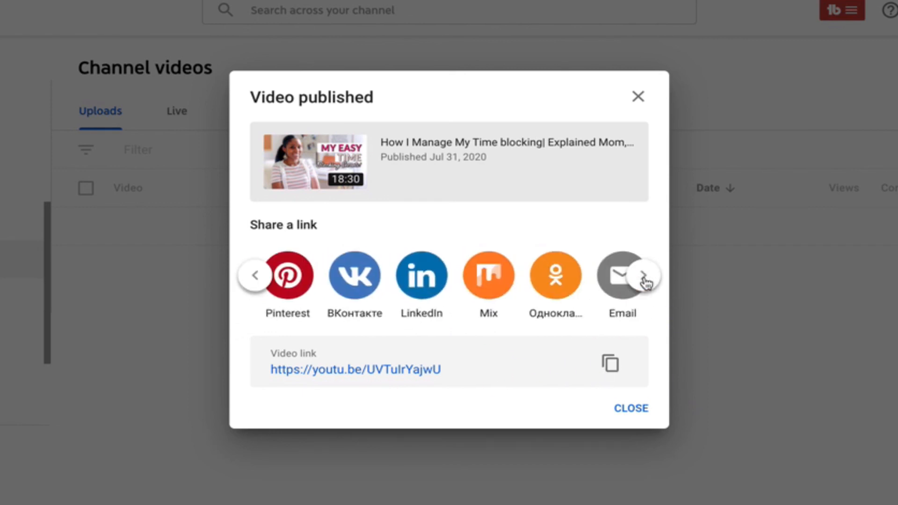
left_click(257, 274)
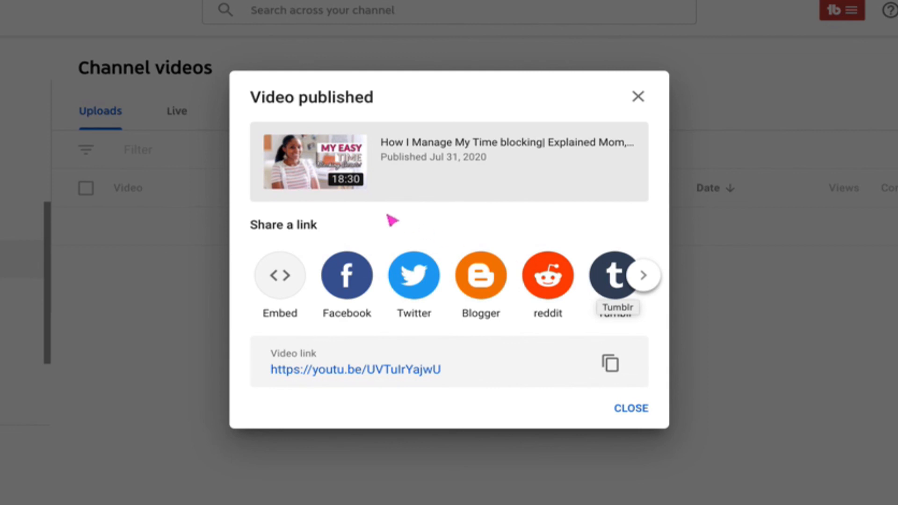
left_click(632, 408)
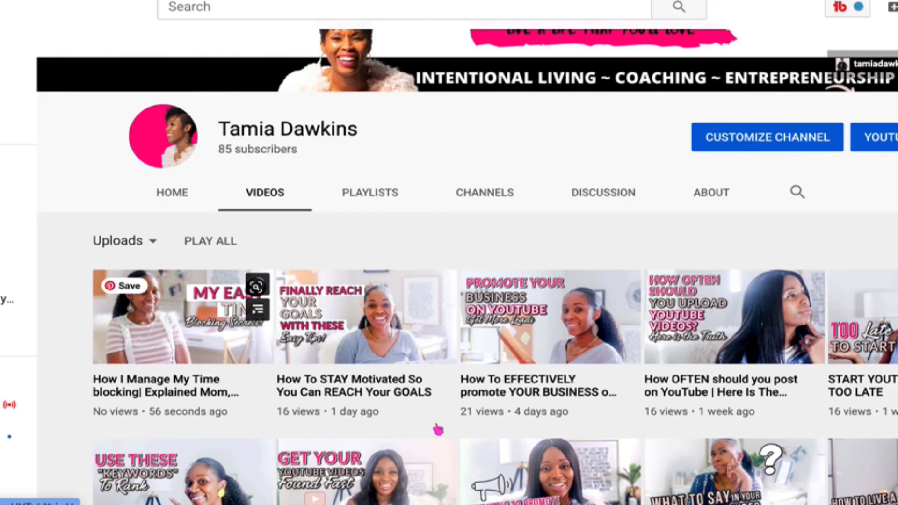
- Open the newly published time blocking video from the channel's uploads and like it
left_click(190, 347)
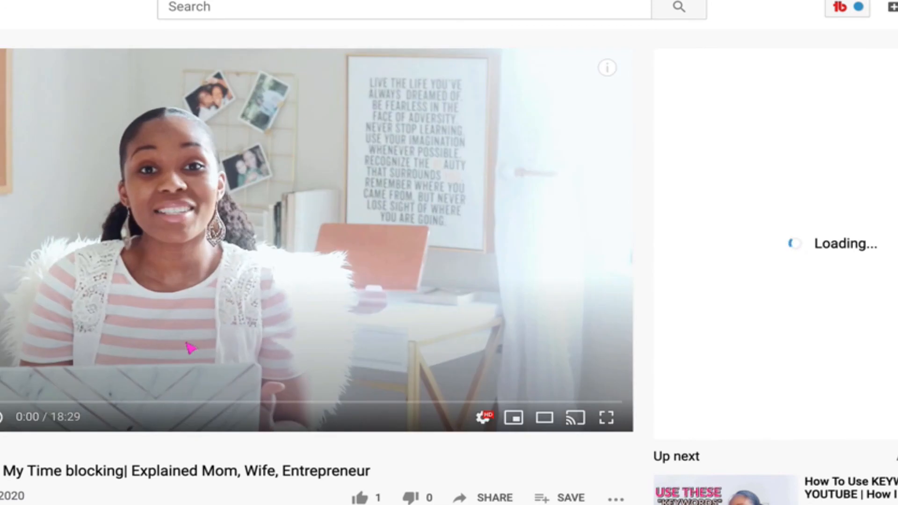
scroll(190, 348, "down", 2)
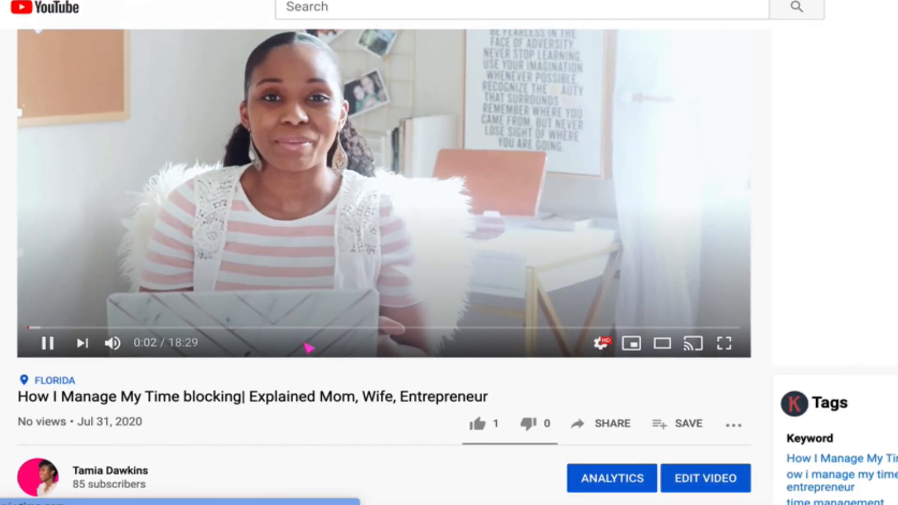
scroll(421, 346, "down", 2)
left_click(477, 359)
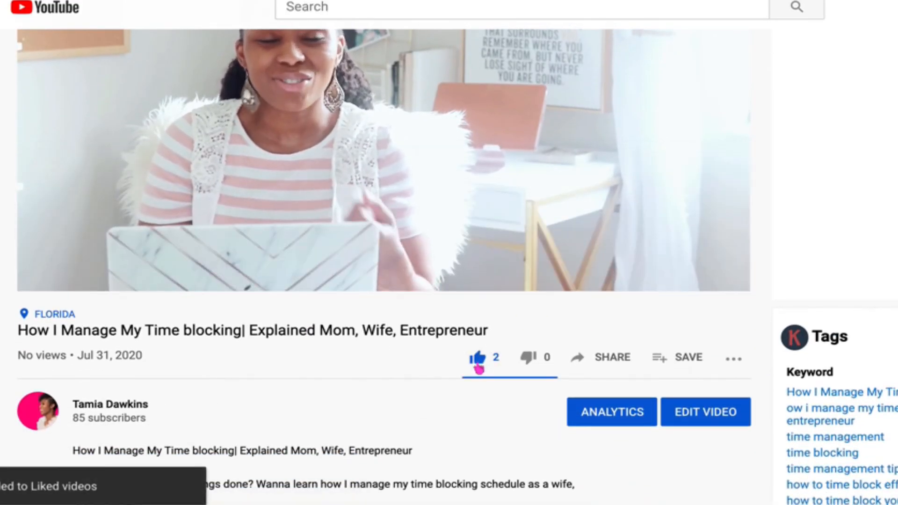
- Post the comment "Which tip will you use to make sure that you are using your time wisely?" on the video
scroll(473, 361, "down", 3)
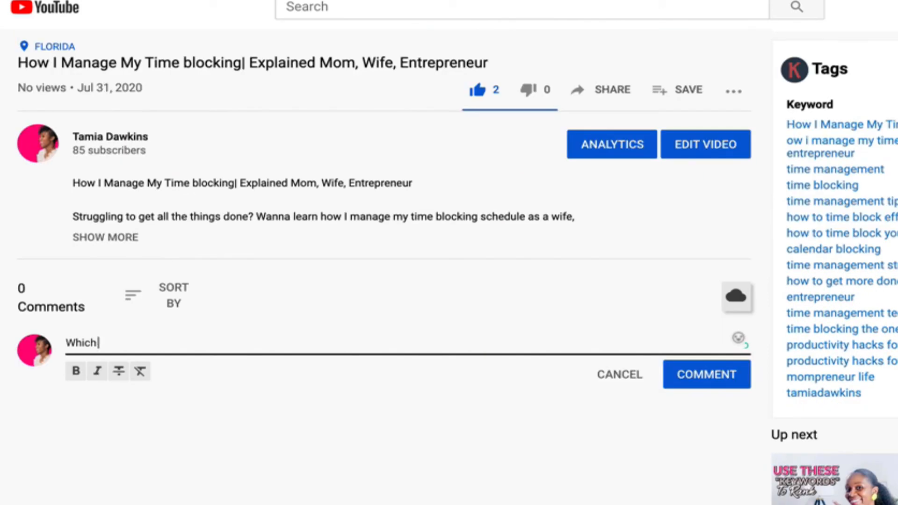
type("tip will you use to make sure that you are using your time wisely?")
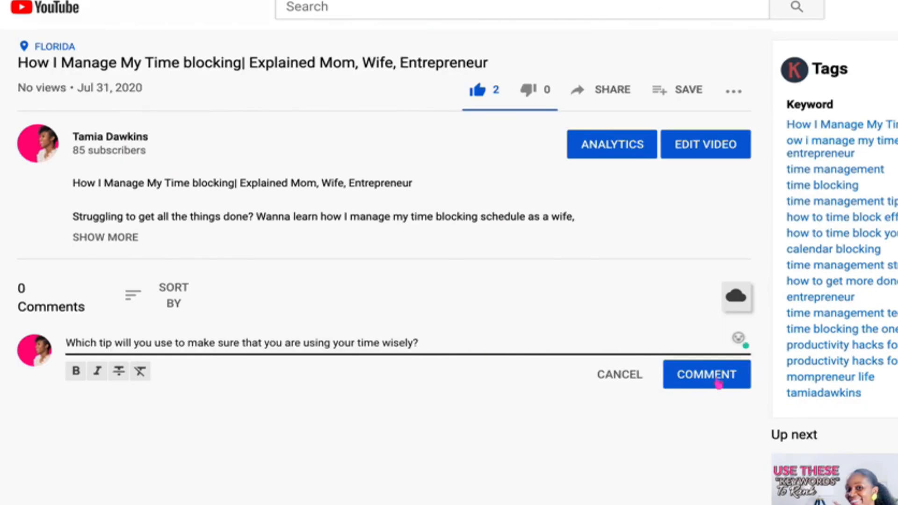
left_click(717, 374)
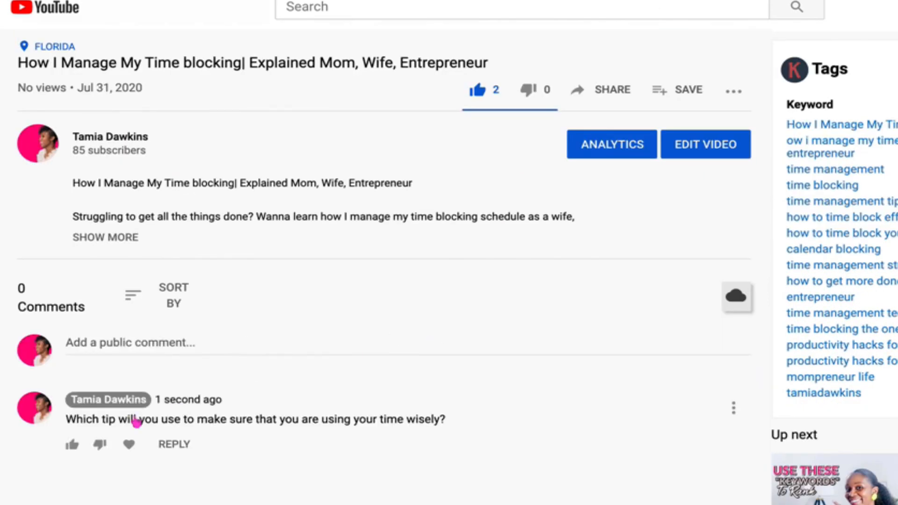
- Like and heart the comment about using time wisely, and pin it on the video
left_click(71, 444)
left_click(129, 444)
scroll(465, 321, "down", 4)
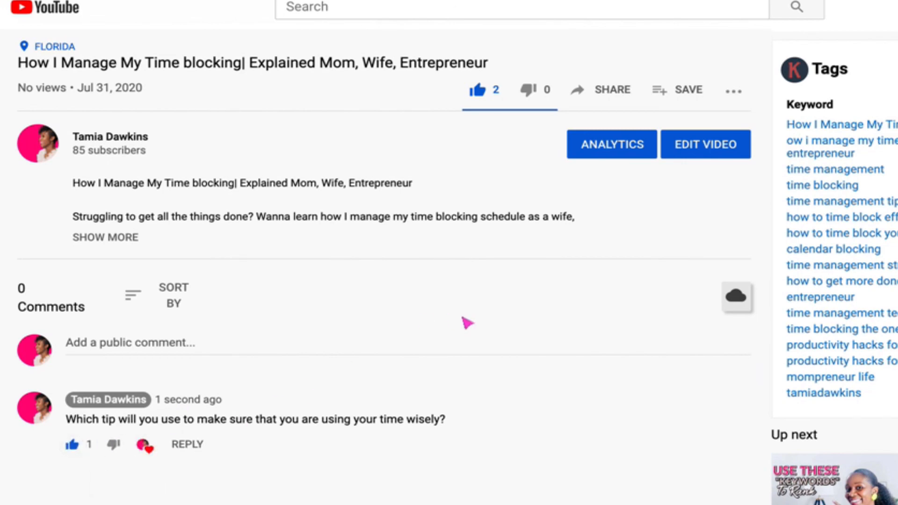
left_click(731, 247)
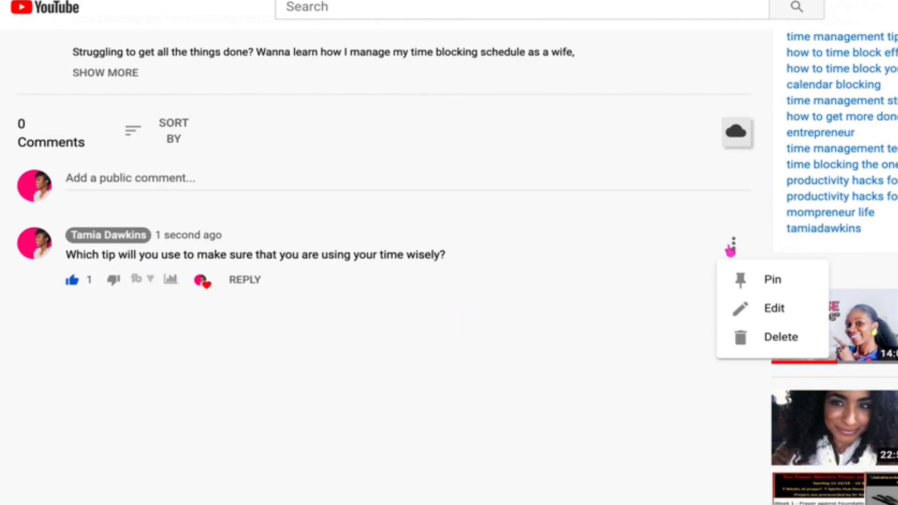
left_click(760, 283)
left_click(704, 299)
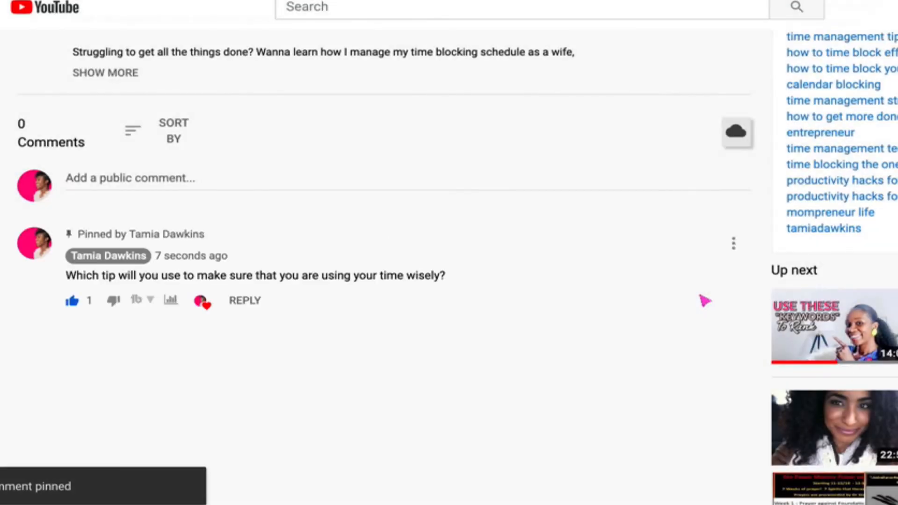
- Look over the published video's page, including its title, location, description, tags and pinned comment
scroll(193, 271, "up", 1)
scroll(193, 271, "up", 3)
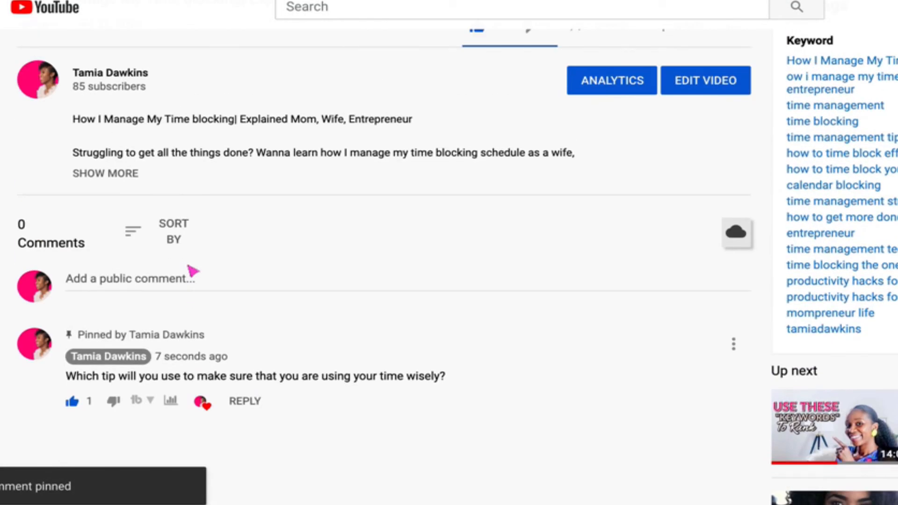
scroll(192, 270, "up", 2)
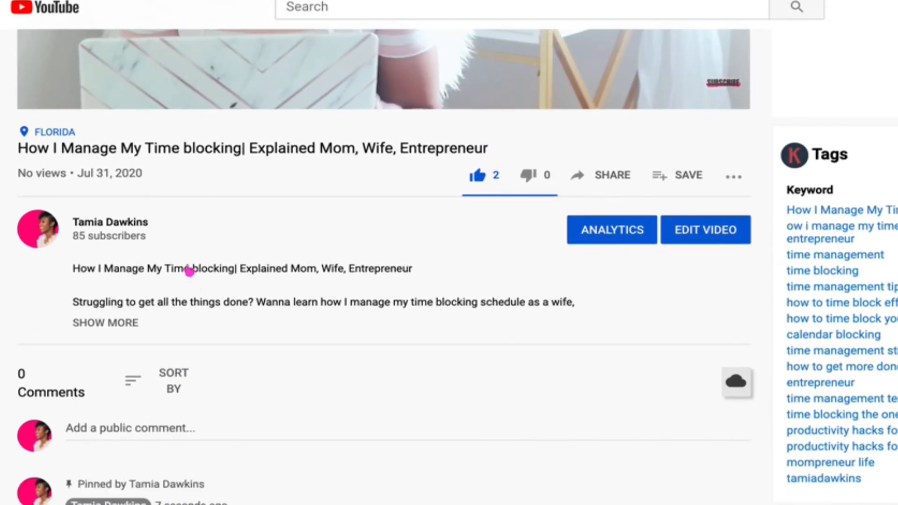
scroll(189, 272, "down", 5)
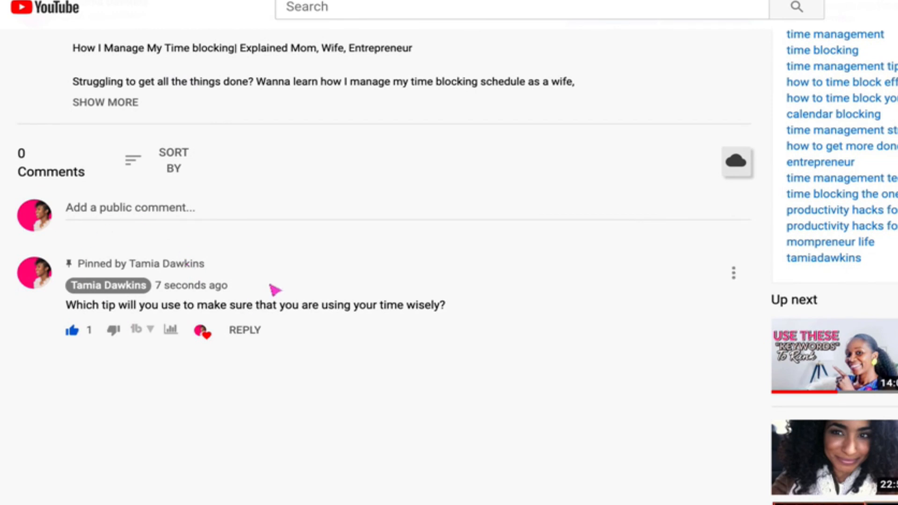
scroll(275, 290, "up", 9)
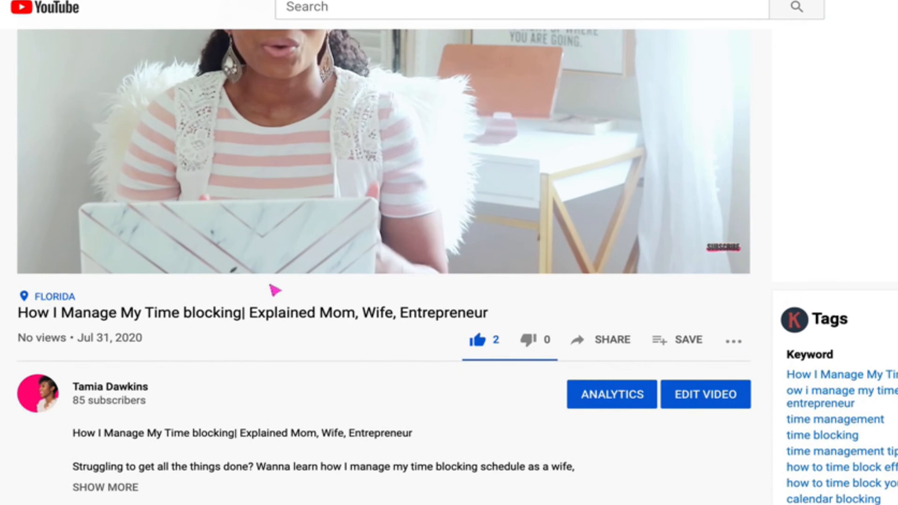
scroll(275, 291, "down", 1)
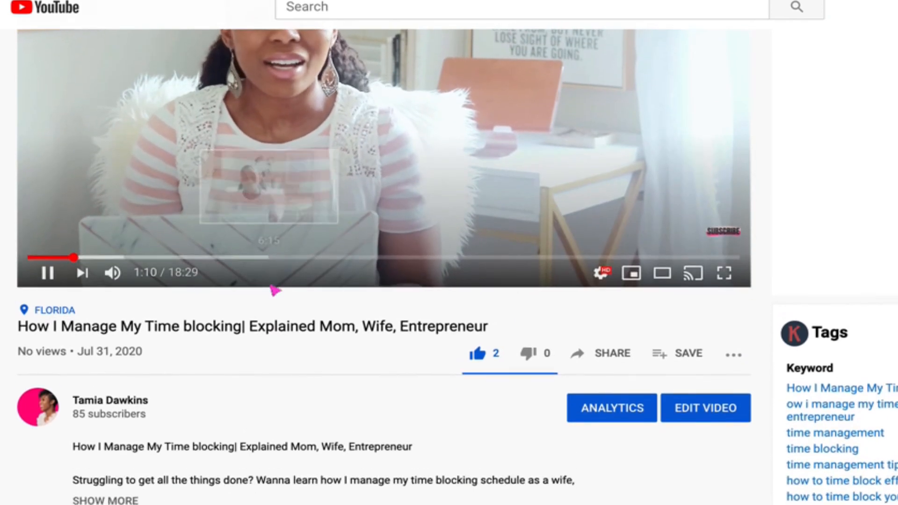
scroll(274, 290, "up", 2)
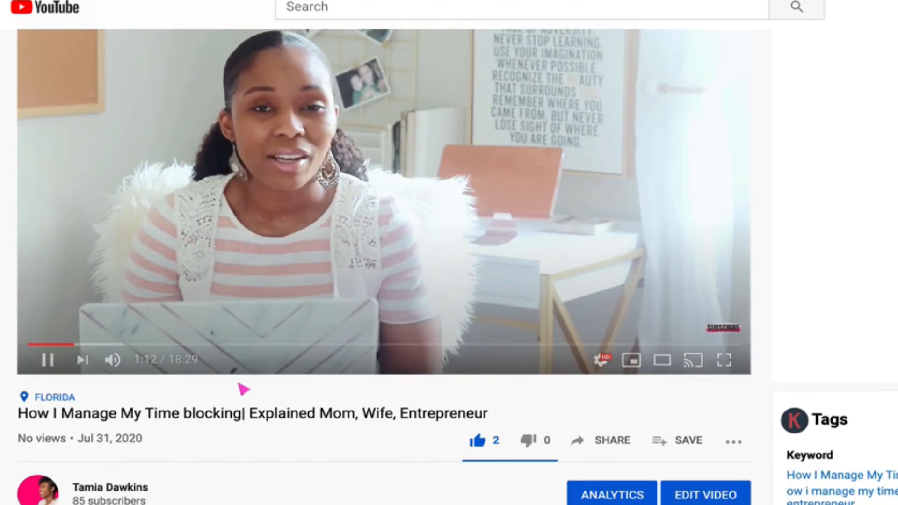